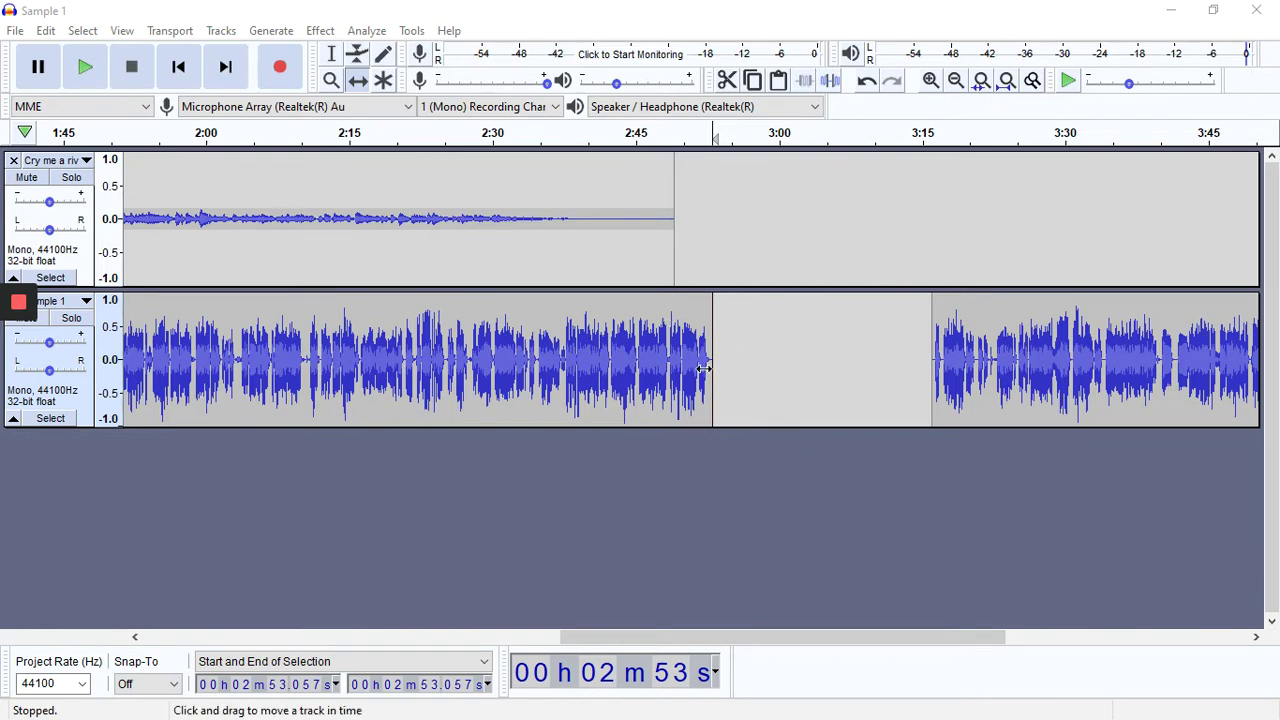
Split the Sample 1 voice clip and slide its second part left to about 2:58.
{"action": "left_click", "coordinate": [45, 31]}
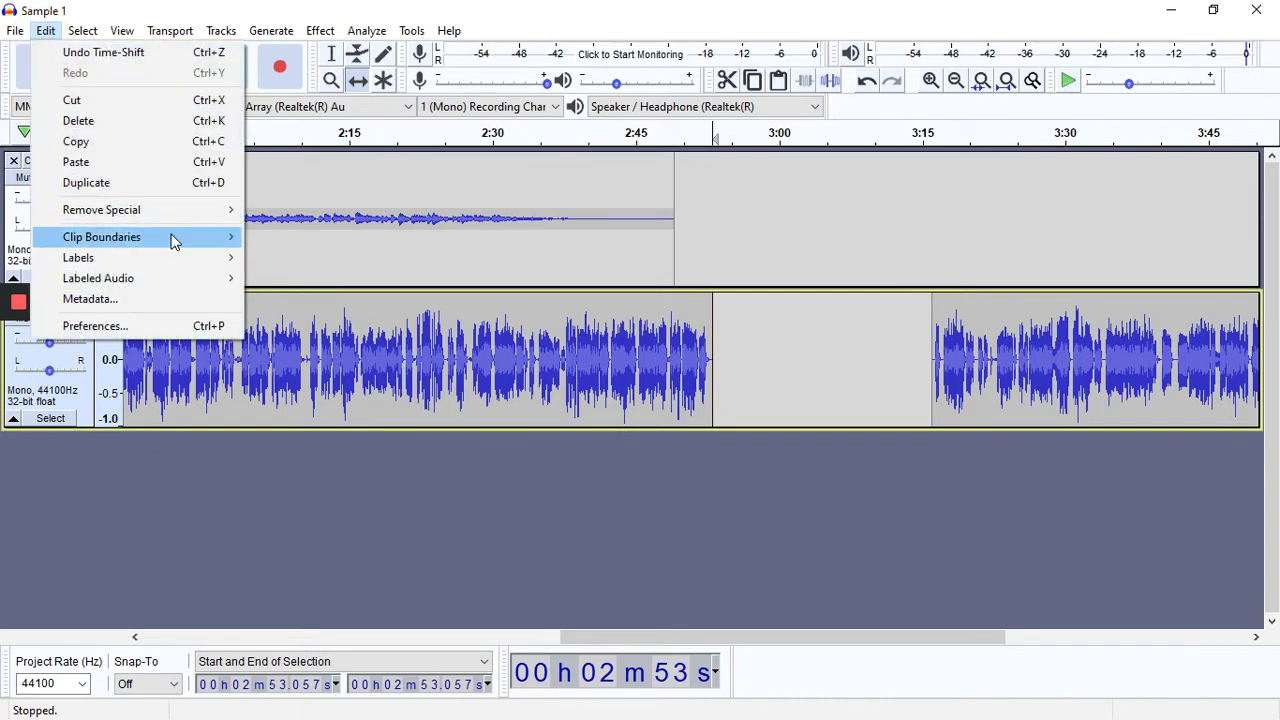
{"action": "mouse_move", "coordinate": [163, 246]}
{"action": "left_click", "coordinate": [285, 237]}
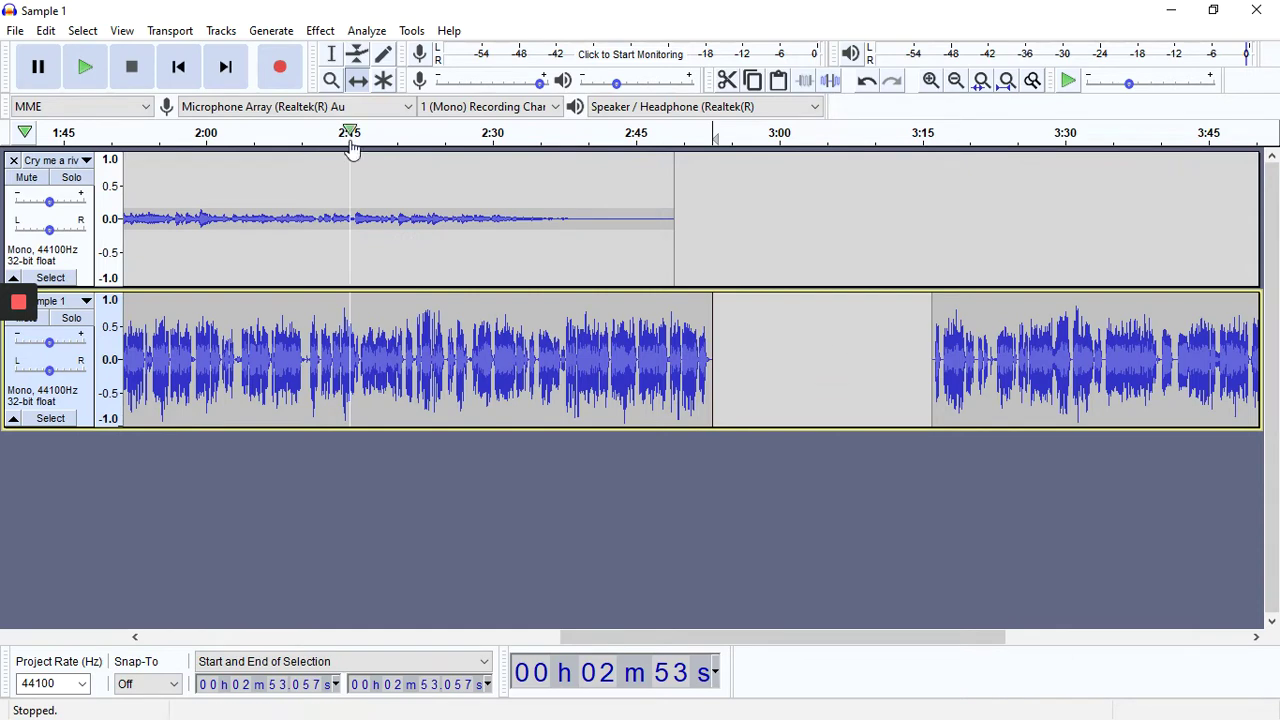
{"action": "left_click", "coordinate": [359, 82]}
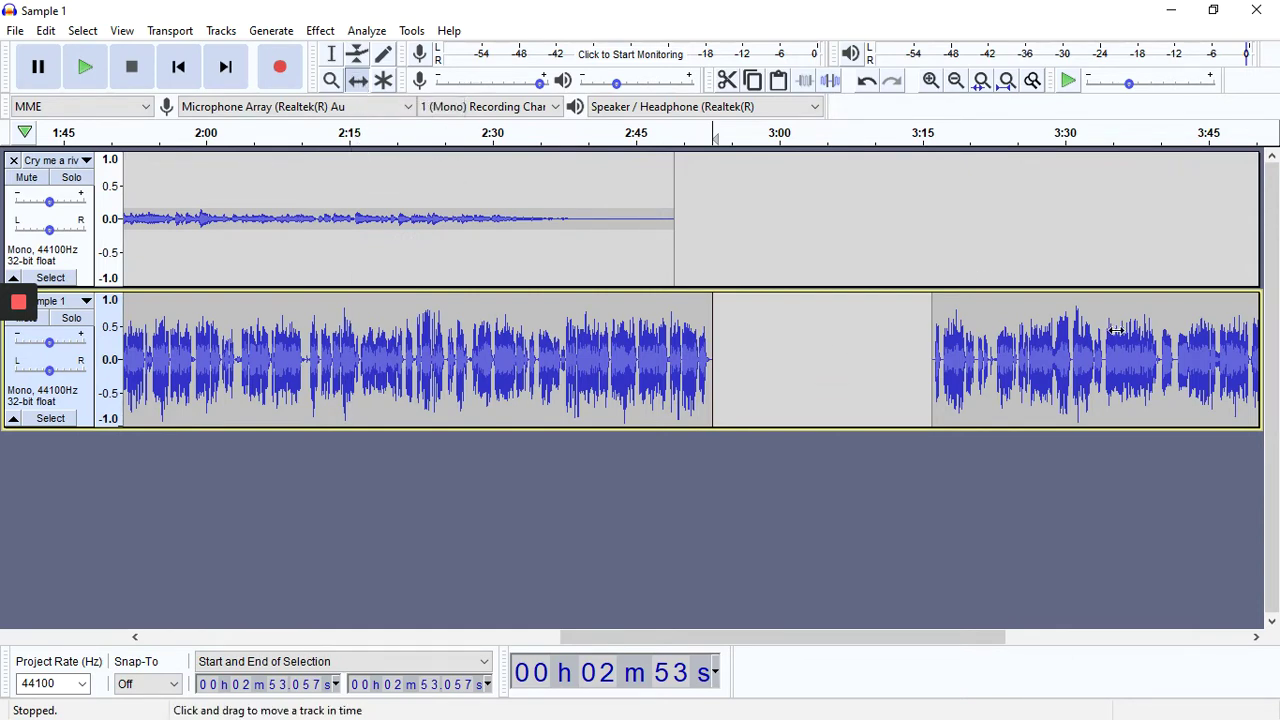
{"action": "mouse_move", "coordinate": [1031, 354]}
{"action": "left_mouse_down"}
{"action": "mouse_move", "coordinate": [1086, 349]}
{"action": "mouse_move", "coordinate": [951, 366]}
{"action": "mouse_move", "coordinate": [1033, 346]}
{"action": "mouse_move", "coordinate": [1011, 348]}
{"action": "left_mouse_up"}
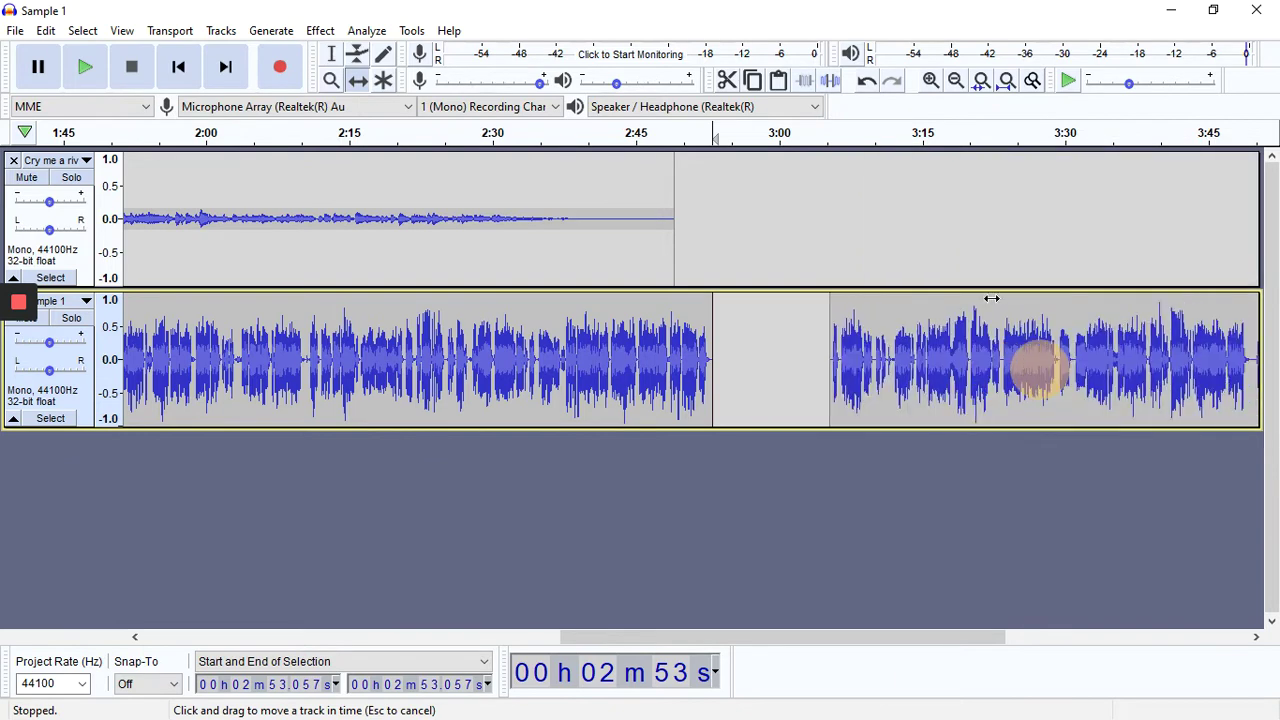
Zoom out and cut the 3:00–4:45 stretch out of the Sample 1 track.
{"action": "left_click", "coordinate": [955, 80]}
{"action": "left_click", "coordinate": [955, 80]}
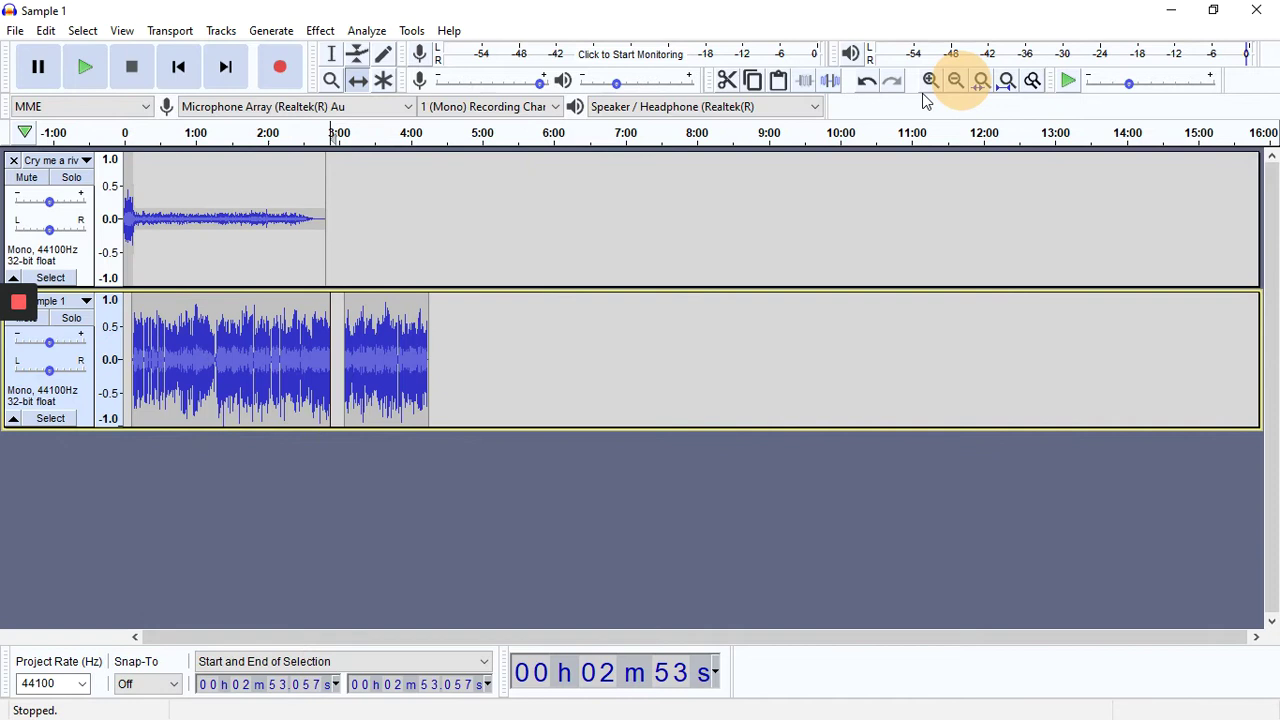
{"action": "left_click", "coordinate": [932, 82]}
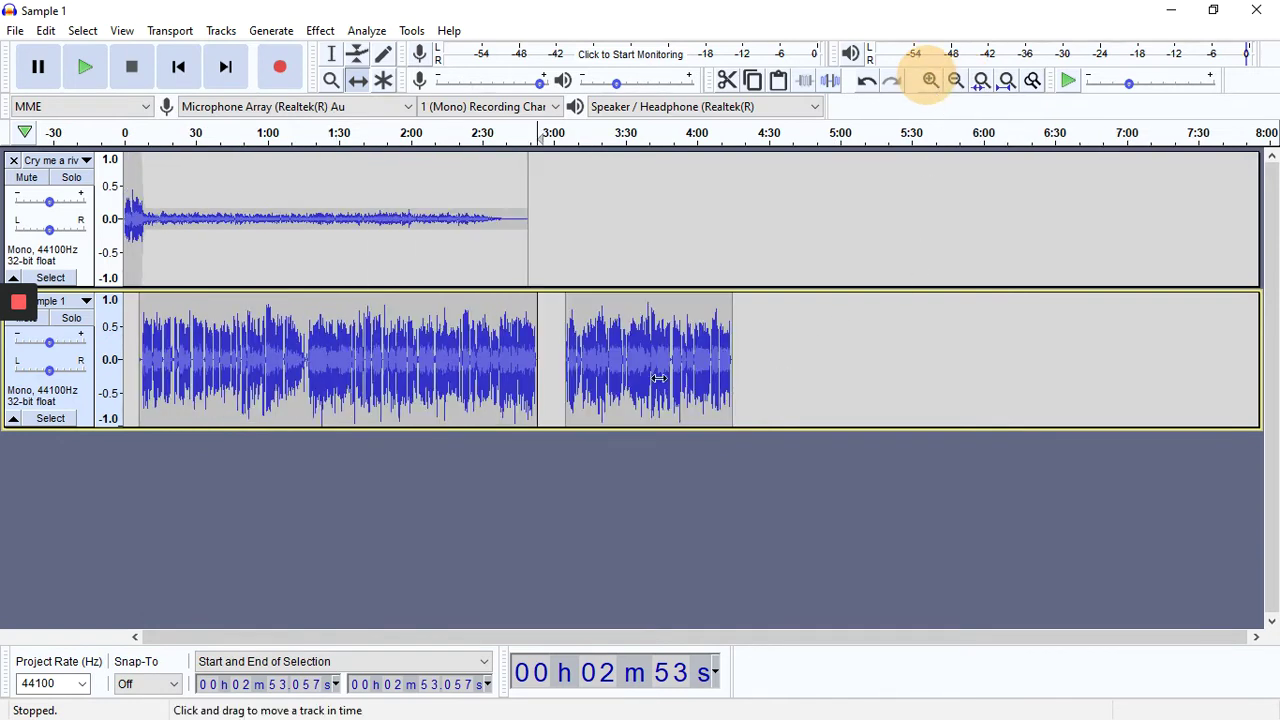
{"action": "left_click", "coordinate": [332, 54]}
{"action": "left_click_drag", "start_coordinate": [552, 357], "coordinate": [804, 363]}
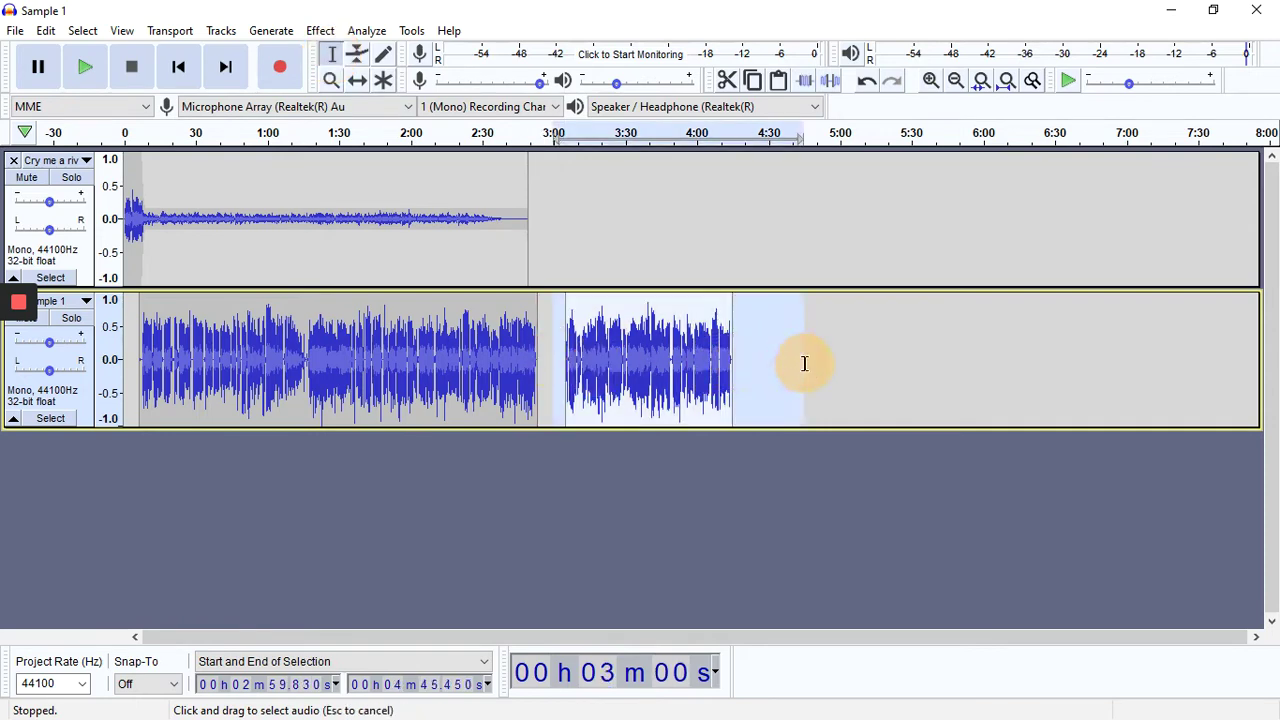
{"action": "left_click", "coordinate": [728, 82]}
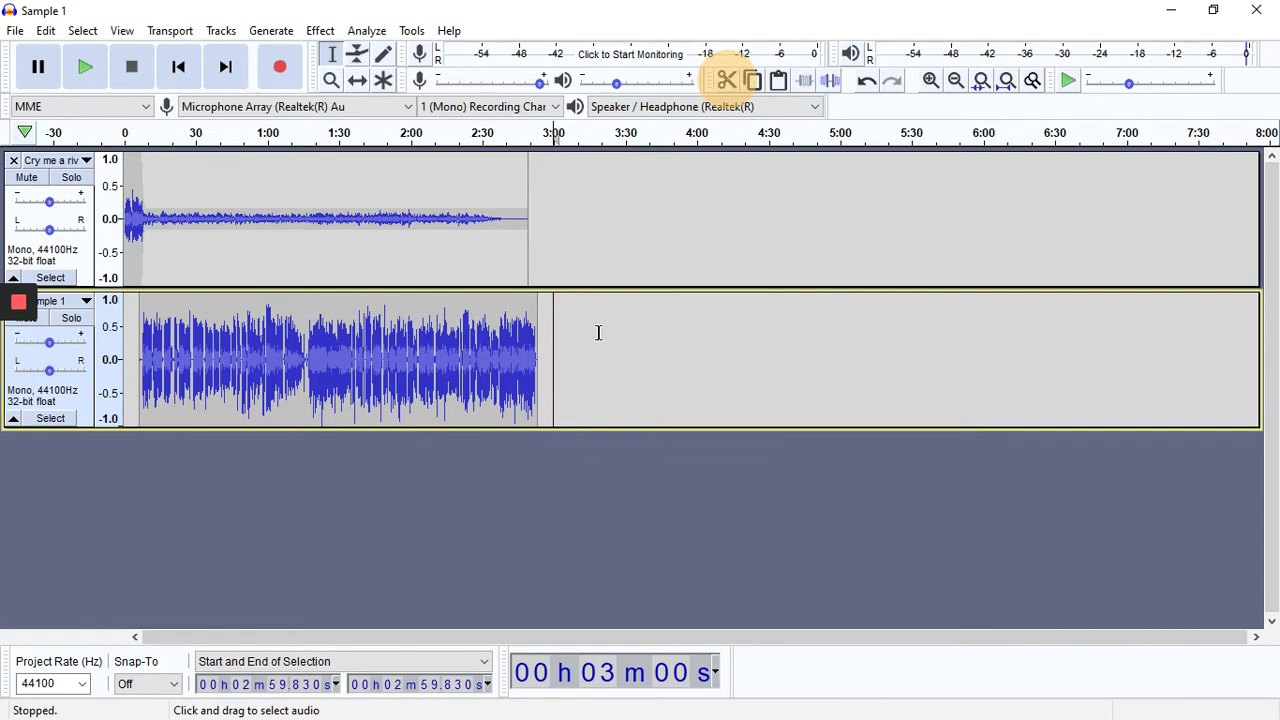
Copy the Cry me a river music from about 2:09 to 2:36.
{"action": "left_click", "coordinate": [482, 221]}
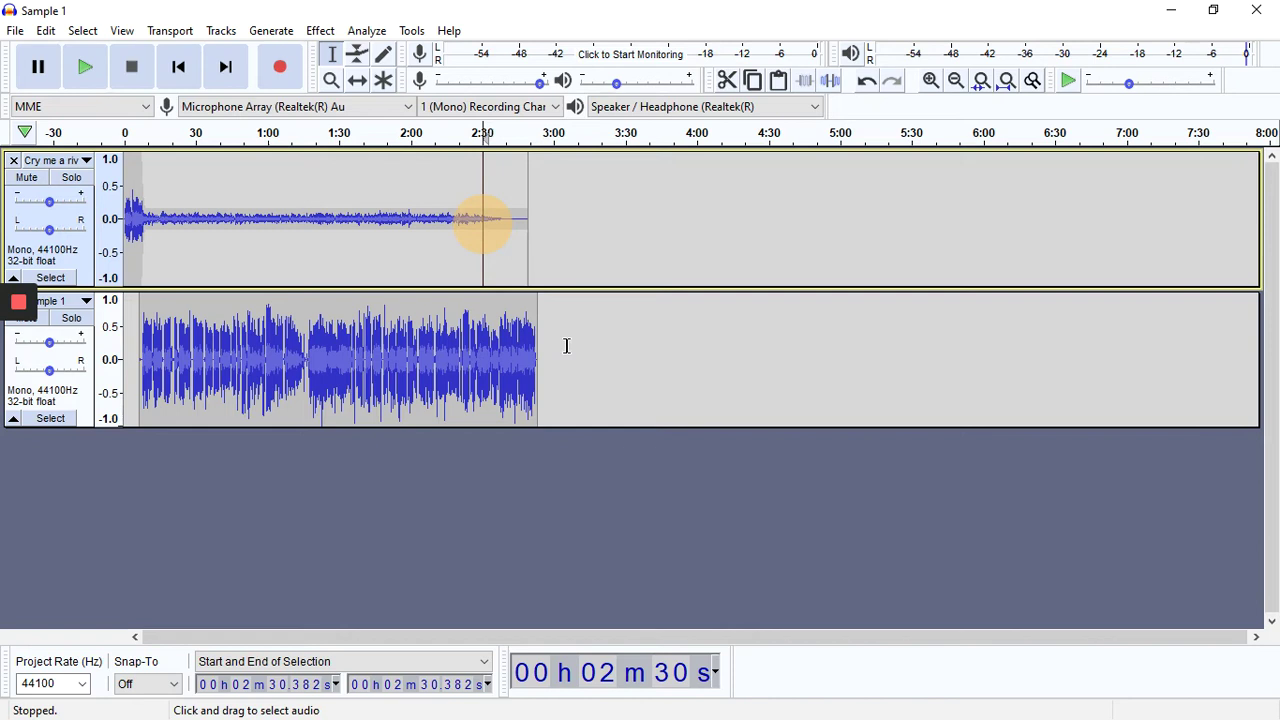
{"action": "left_click", "coordinate": [514, 291]}
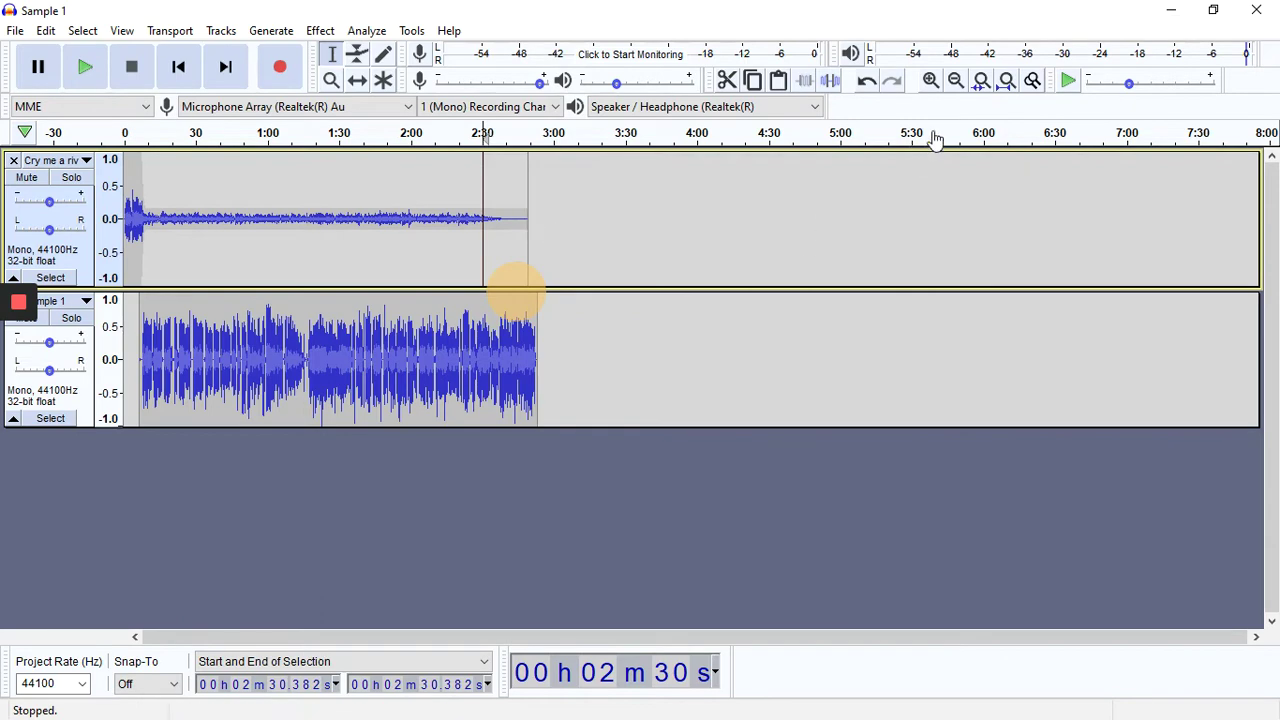
{"action": "left_click", "coordinate": [930, 82]}
{"action": "left_click", "coordinate": [930, 82]}
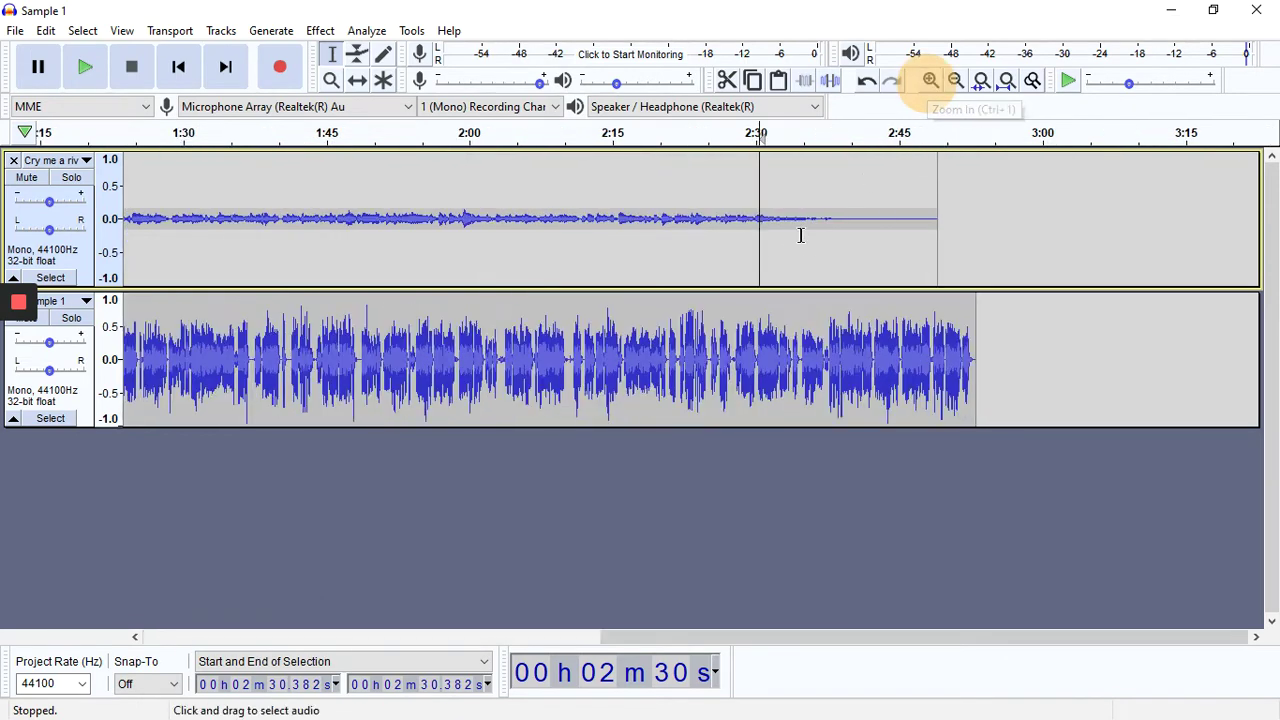
{"action": "left_click", "coordinate": [845, 343]}
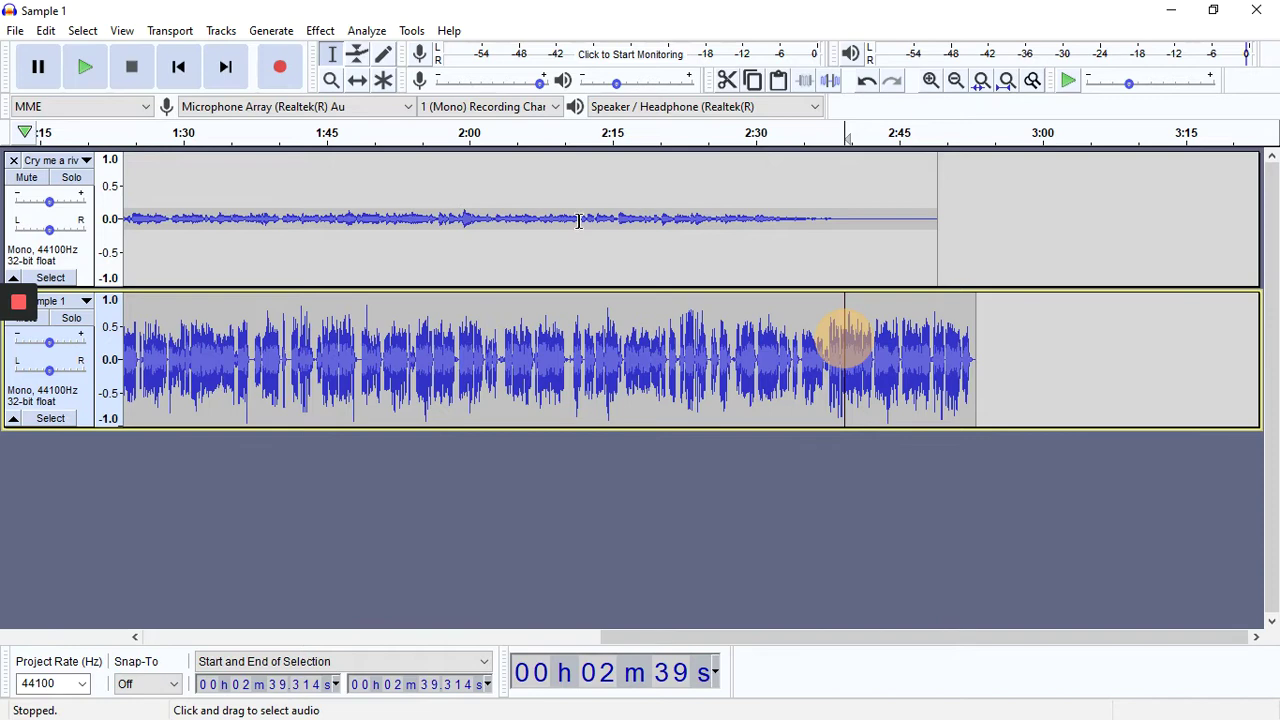
{"action": "left_click_drag", "start_coordinate": [553, 219], "coordinate": [814, 240]}
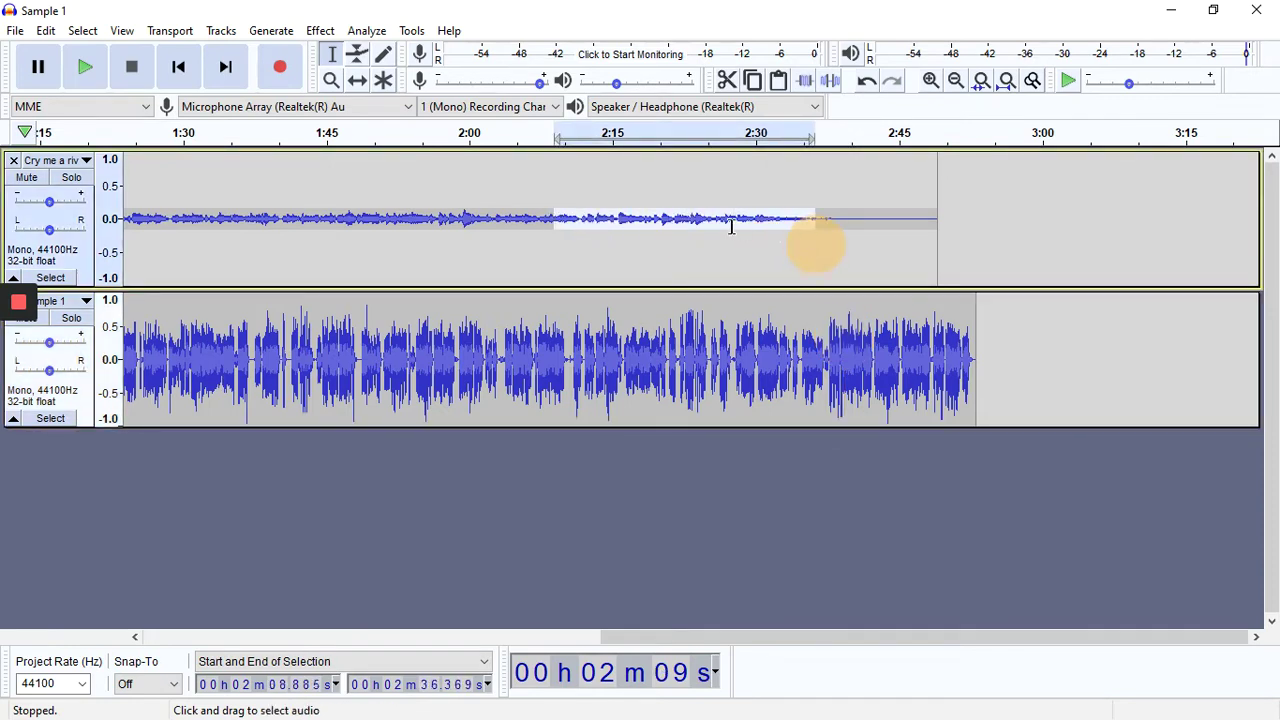
{"action": "left_click", "coordinate": [657, 220]}
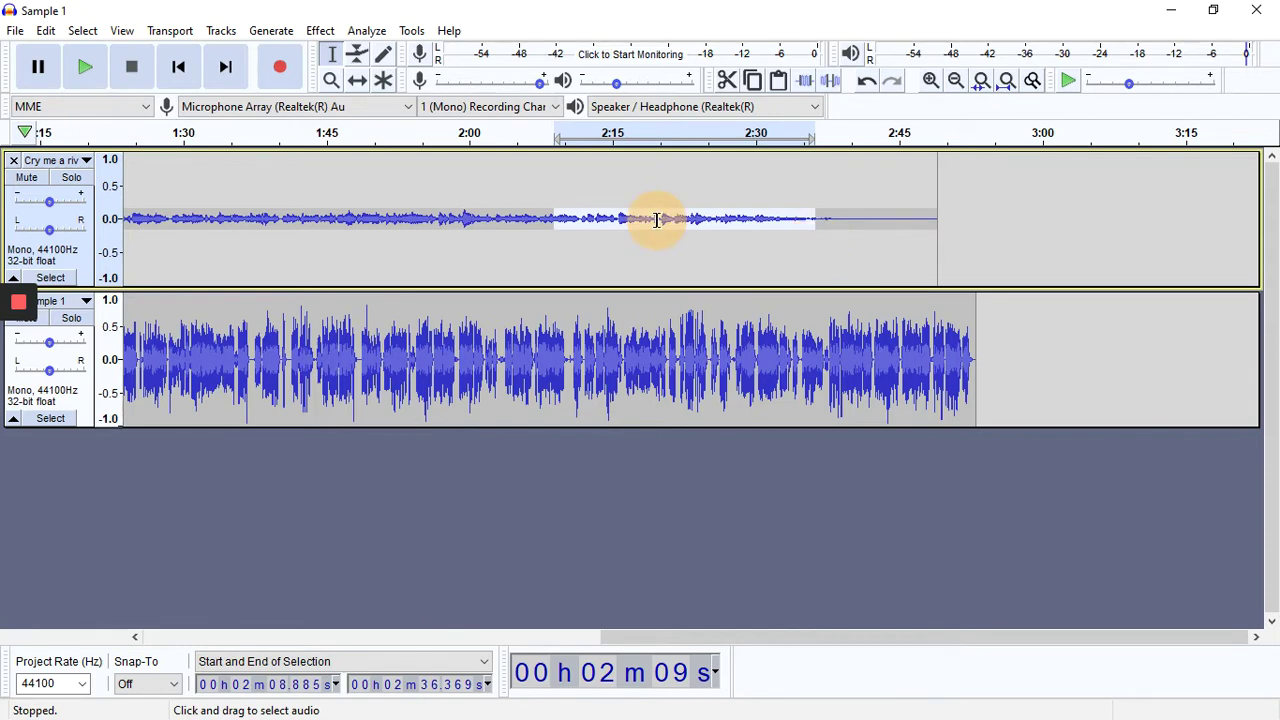
{"action": "left_click", "coordinate": [46, 30]}
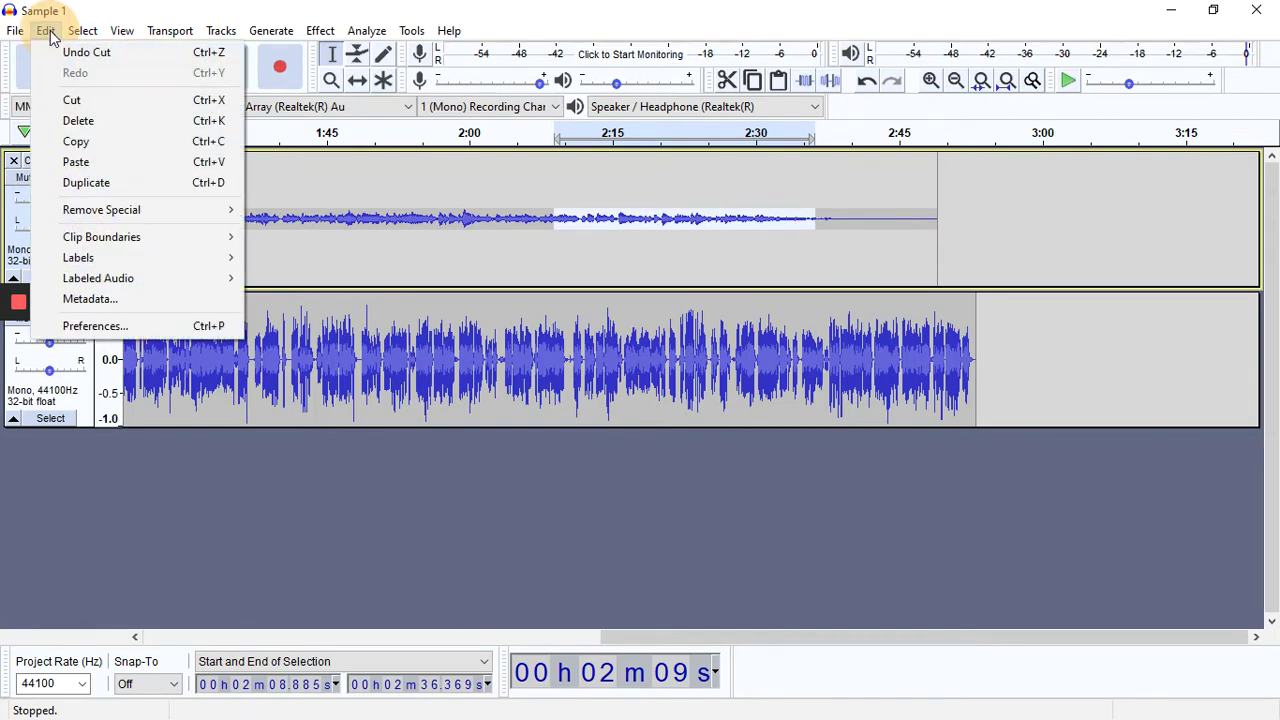
{"action": "left_click", "coordinate": [100, 140]}
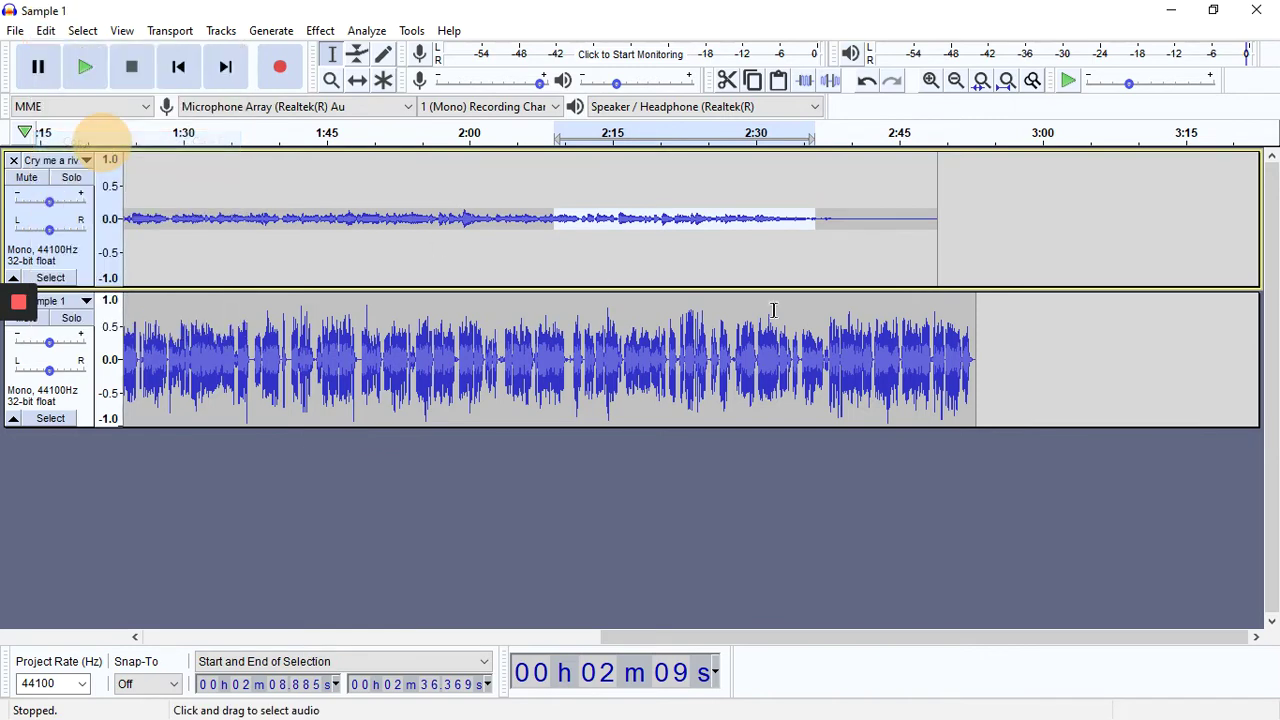
Paste the copied music into the music track at 2:53.
{"action": "left_click", "coordinate": [977, 239]}
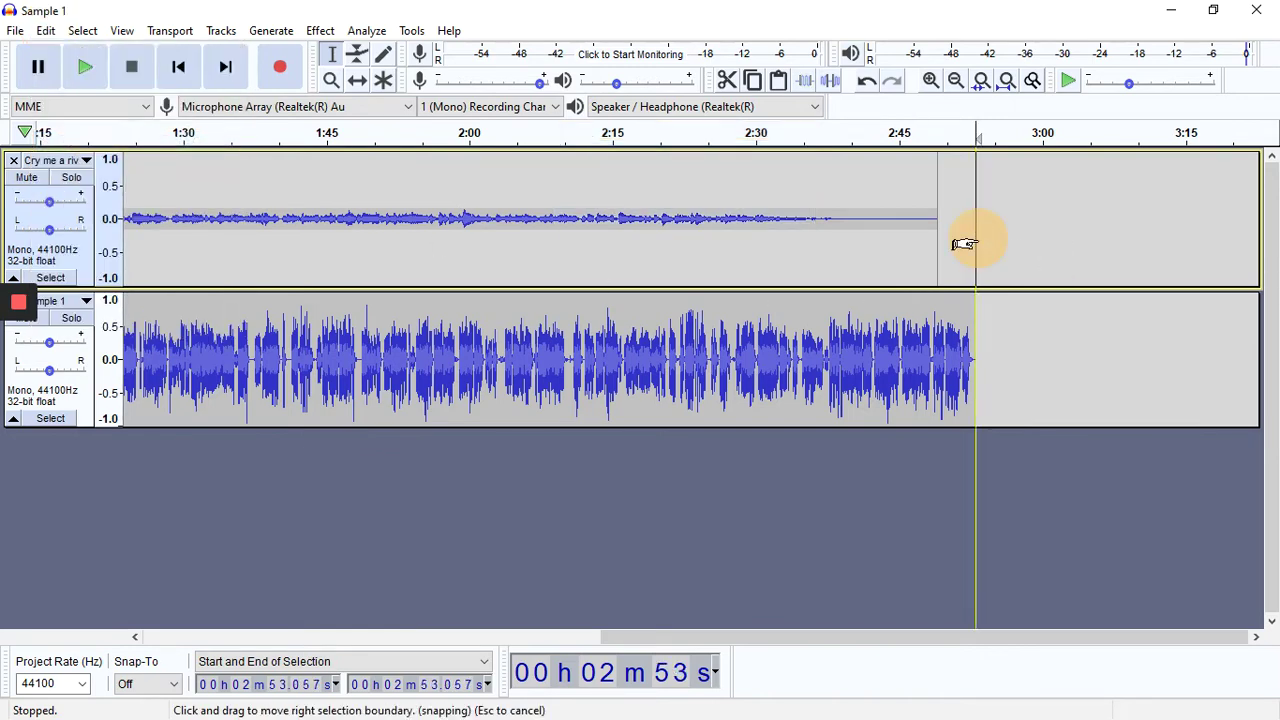
{"action": "left_click", "coordinate": [55, 38]}
{"action": "left_click", "coordinate": [134, 157]}
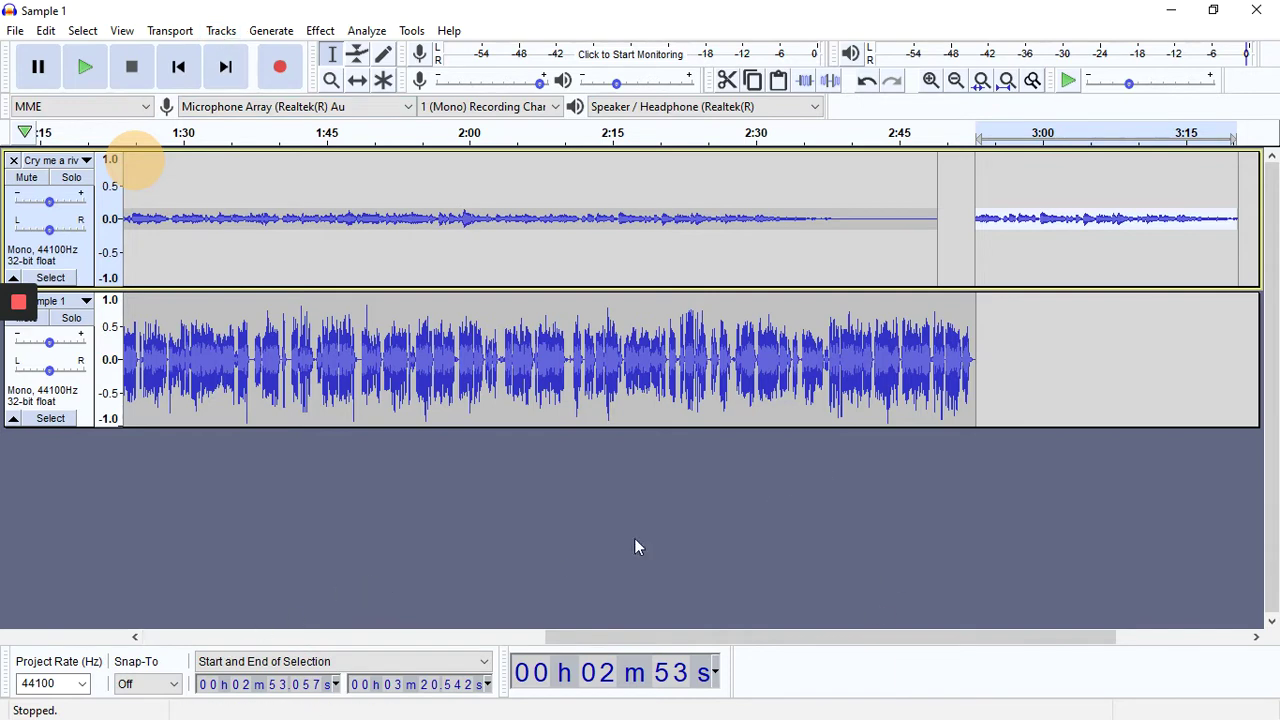
Add a new mono audio track to the project.
{"action": "left_click", "coordinate": [224, 36]}
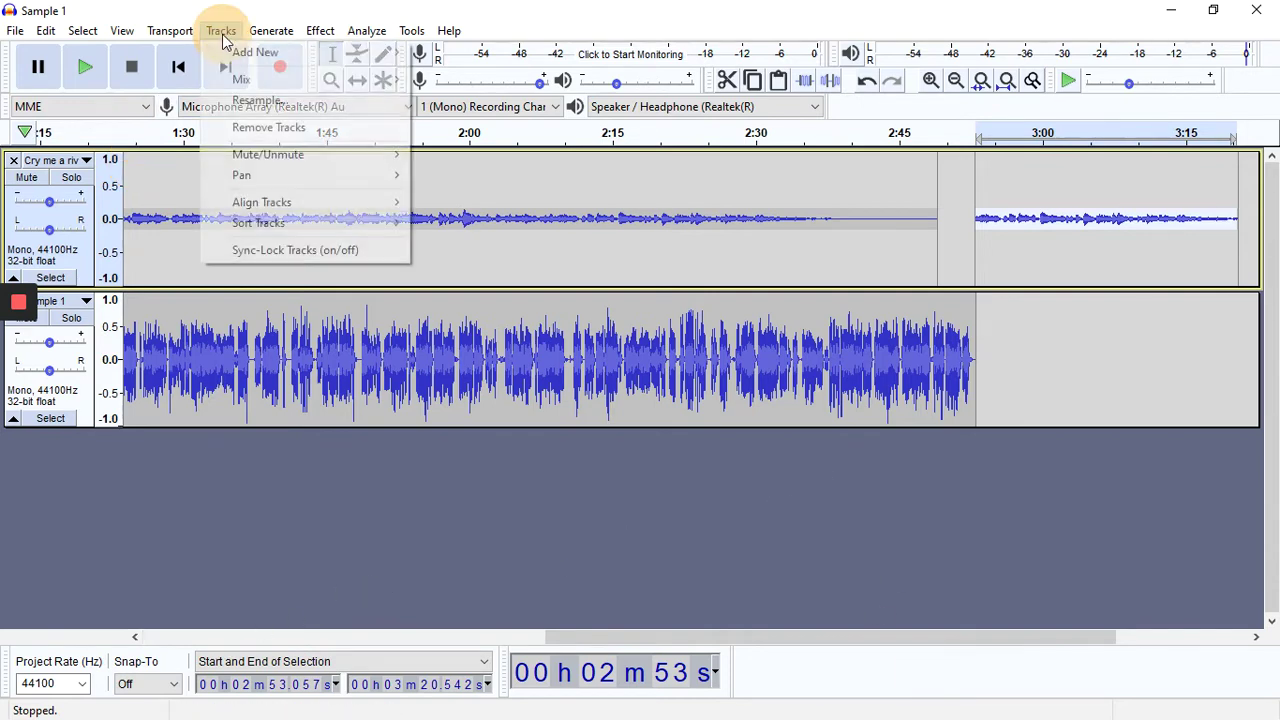
{"action": "mouse_move", "coordinate": [270, 62]}
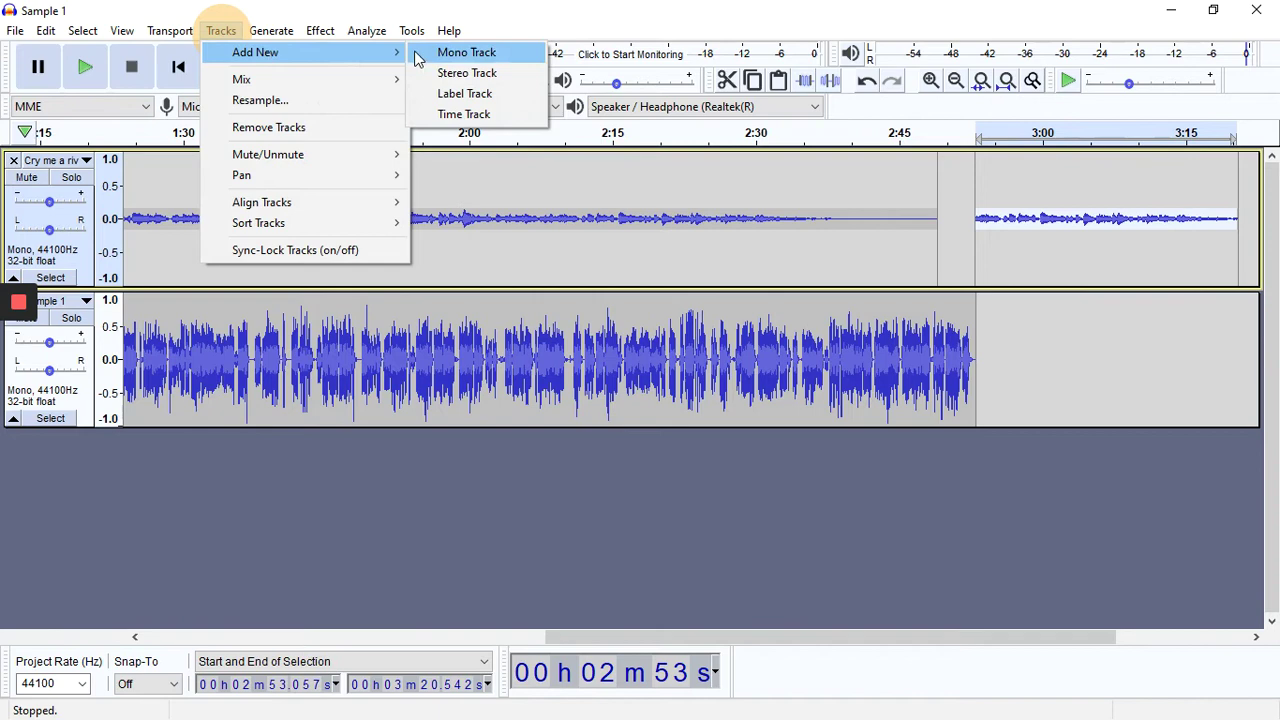
{"action": "left_click", "coordinate": [493, 55]}
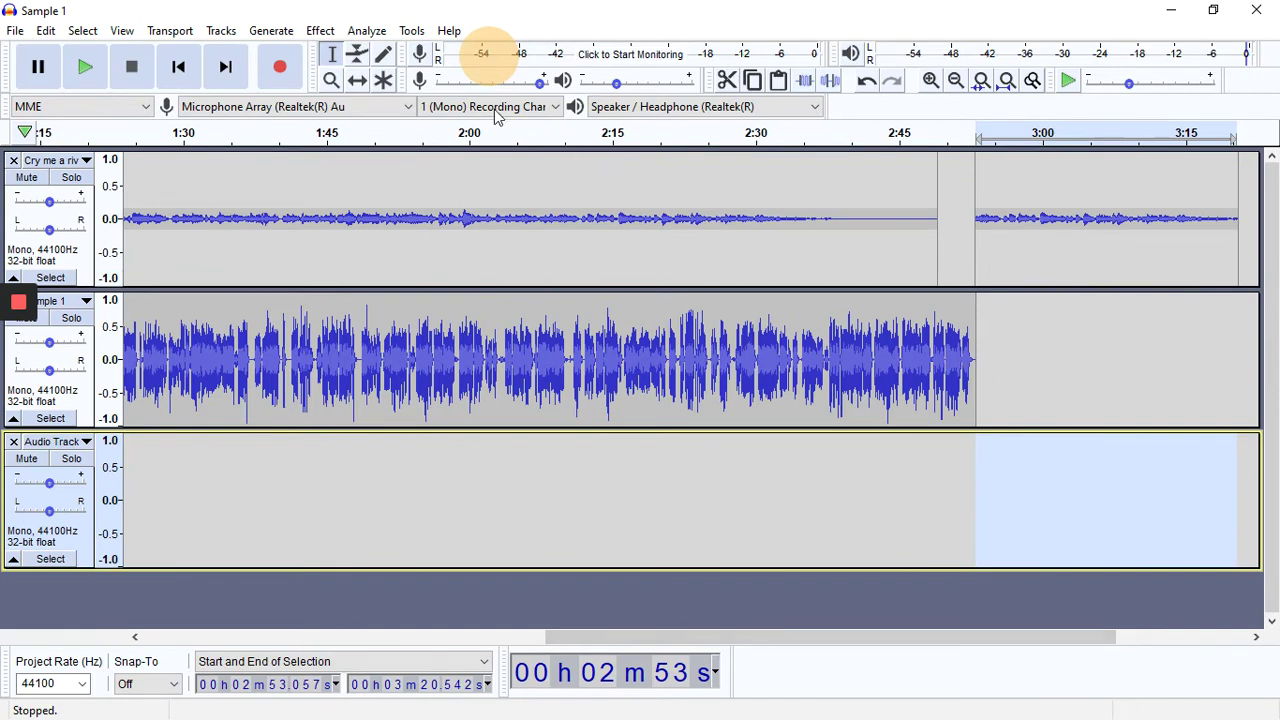
Move the pasted music clip down into the new Audio Track, starting around 2:39.
{"action": "left_click", "coordinate": [352, 87]}
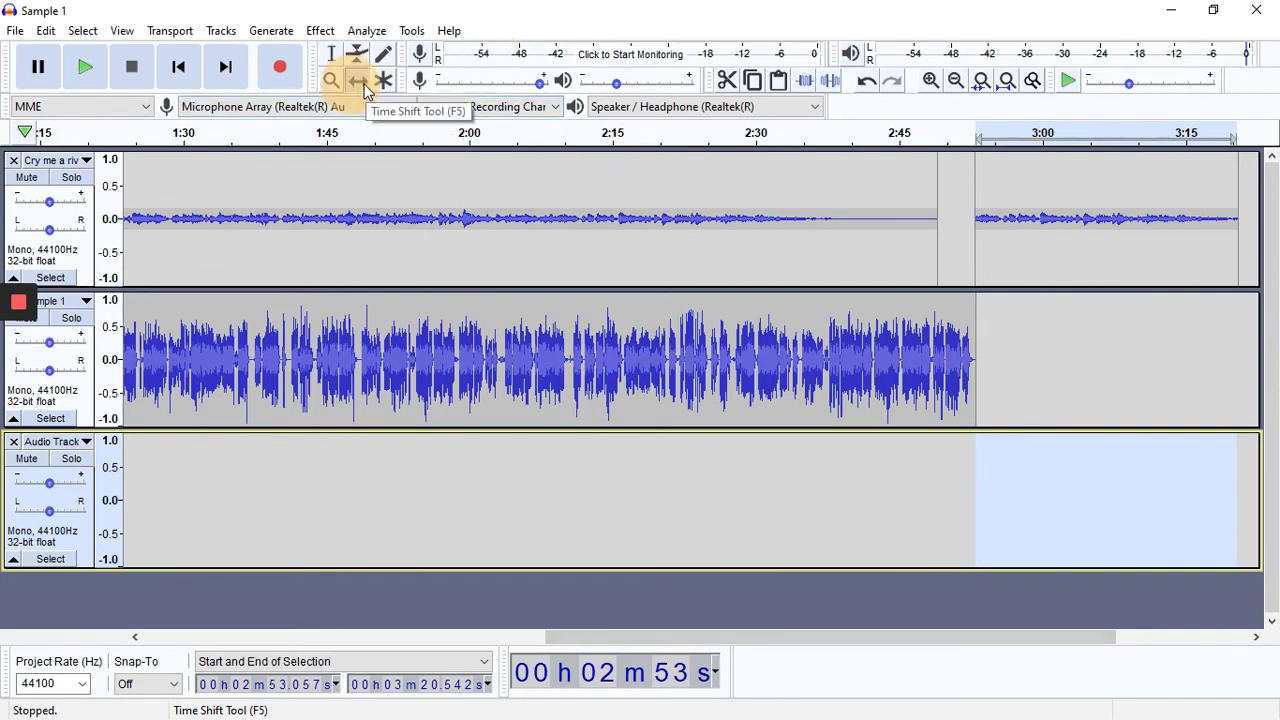
{"action": "left_click_drag", "start_coordinate": [1103, 200], "coordinate": [1125, 442]}
{"action": "left_click_drag", "start_coordinate": [1101, 486], "coordinate": [976, 516]}
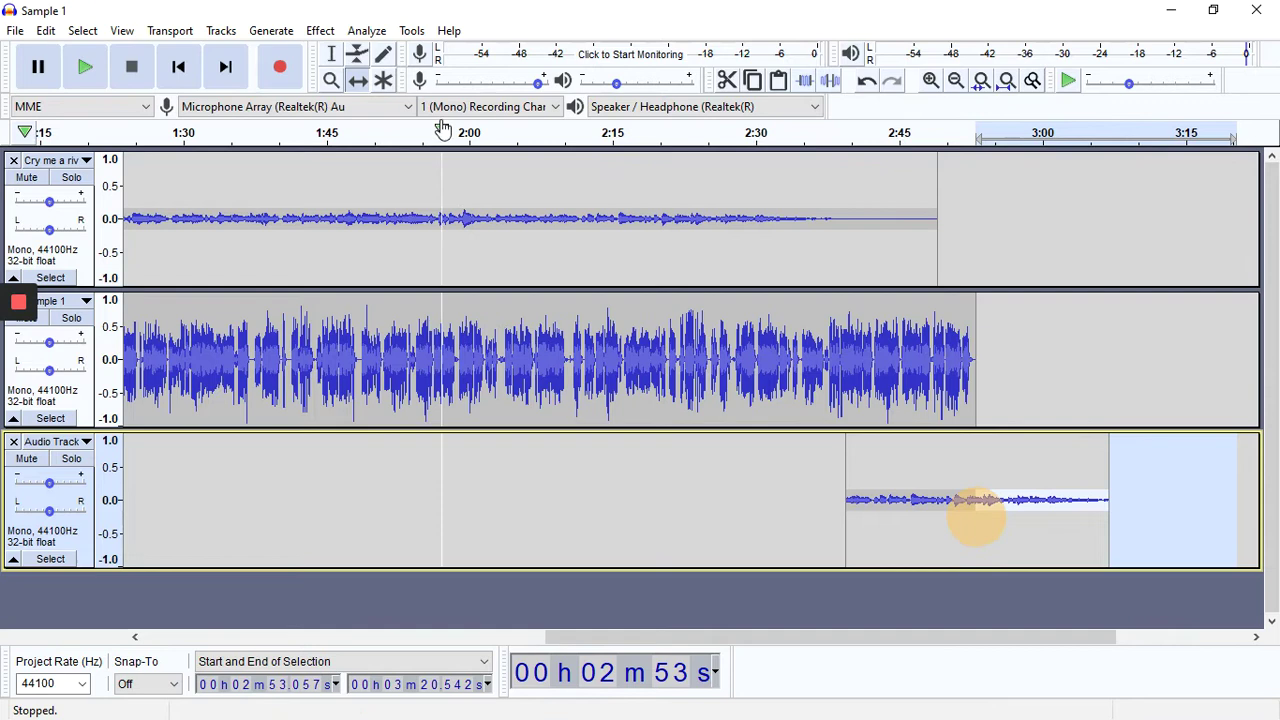
Apply Fade Out to 2:50–2:53 of the Audio Track clip, then deselect.
{"action": "left_click", "coordinate": [331, 58]}
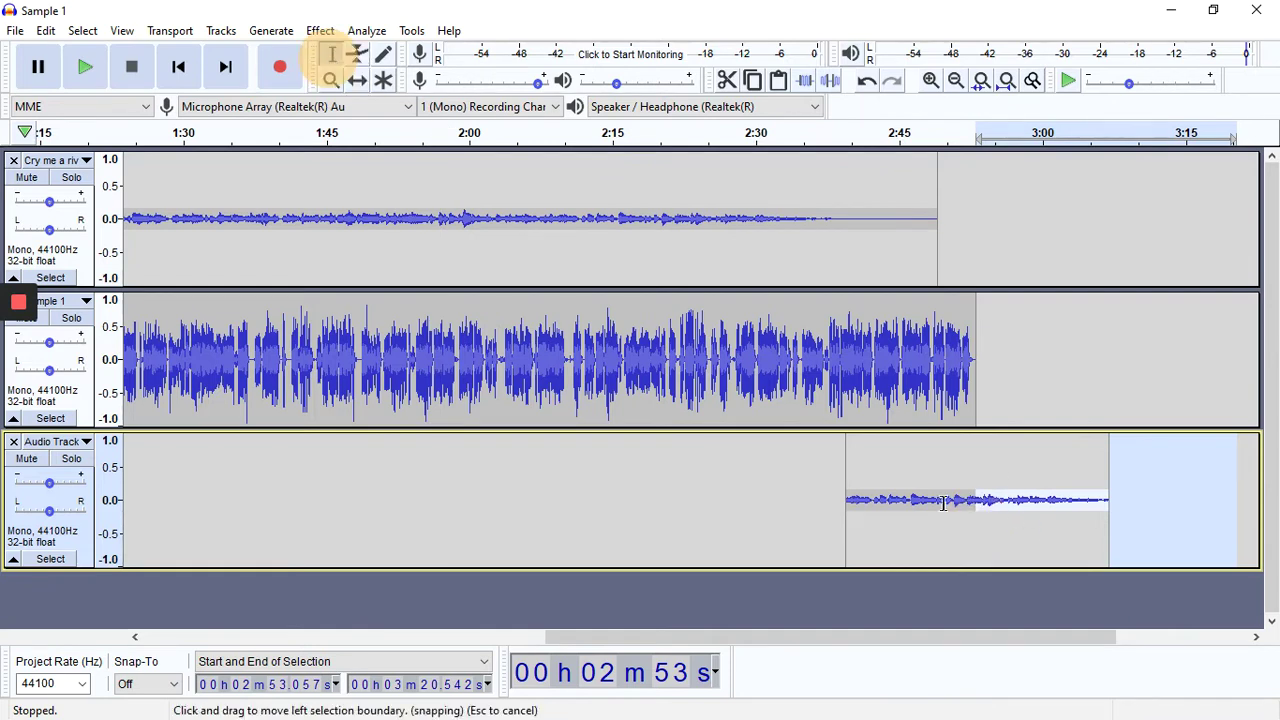
{"action": "left_click_drag", "start_coordinate": [946, 492], "coordinate": [977, 508]}
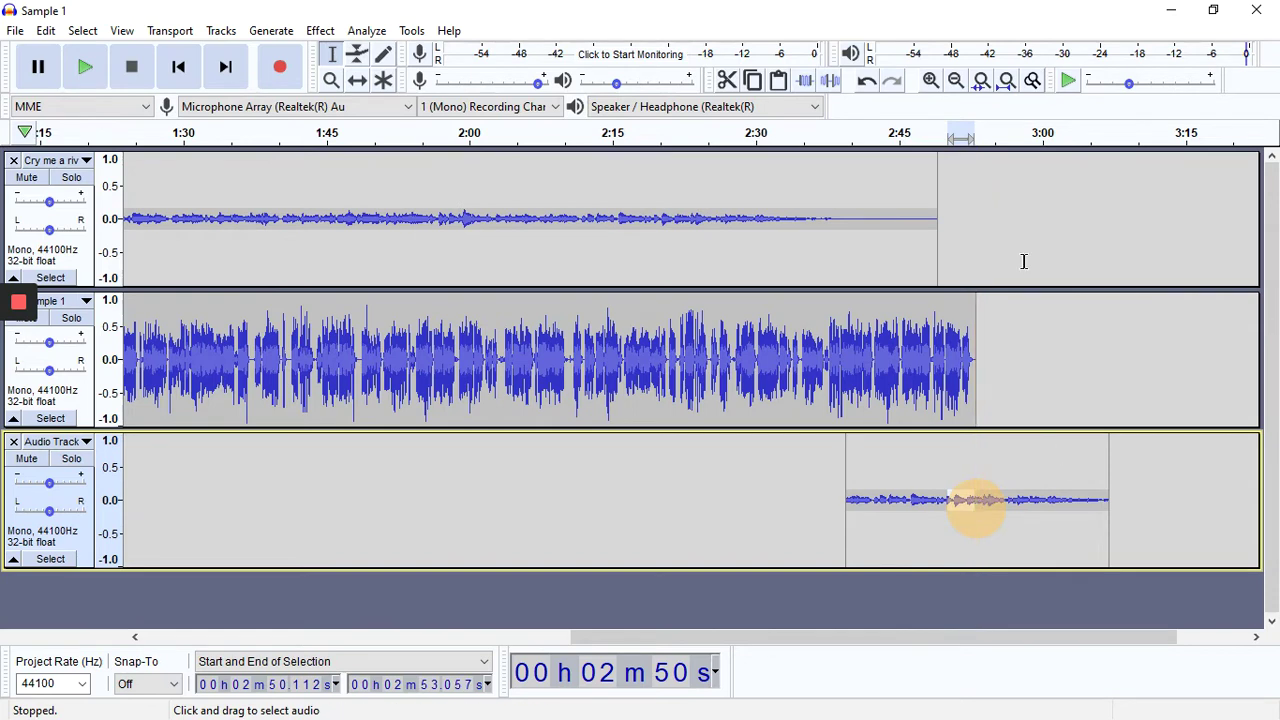
{"action": "left_click", "coordinate": [320, 31]}
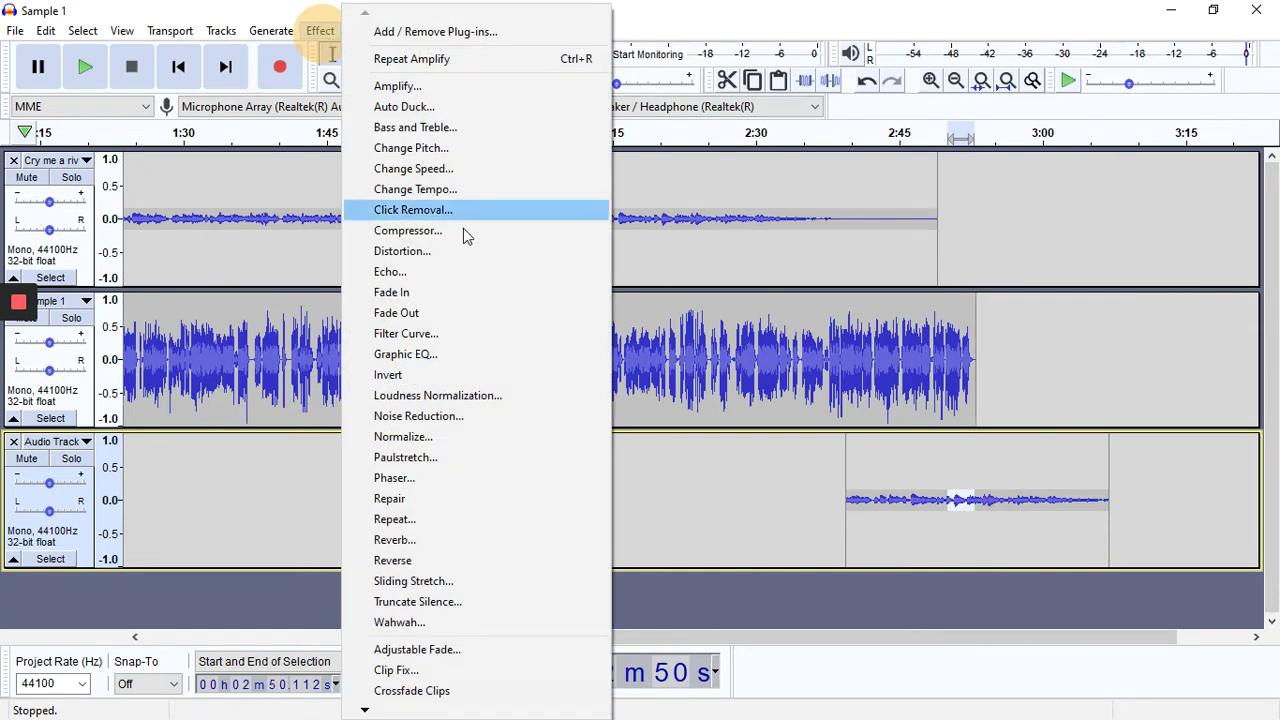
{"action": "left_click", "coordinate": [464, 314]}
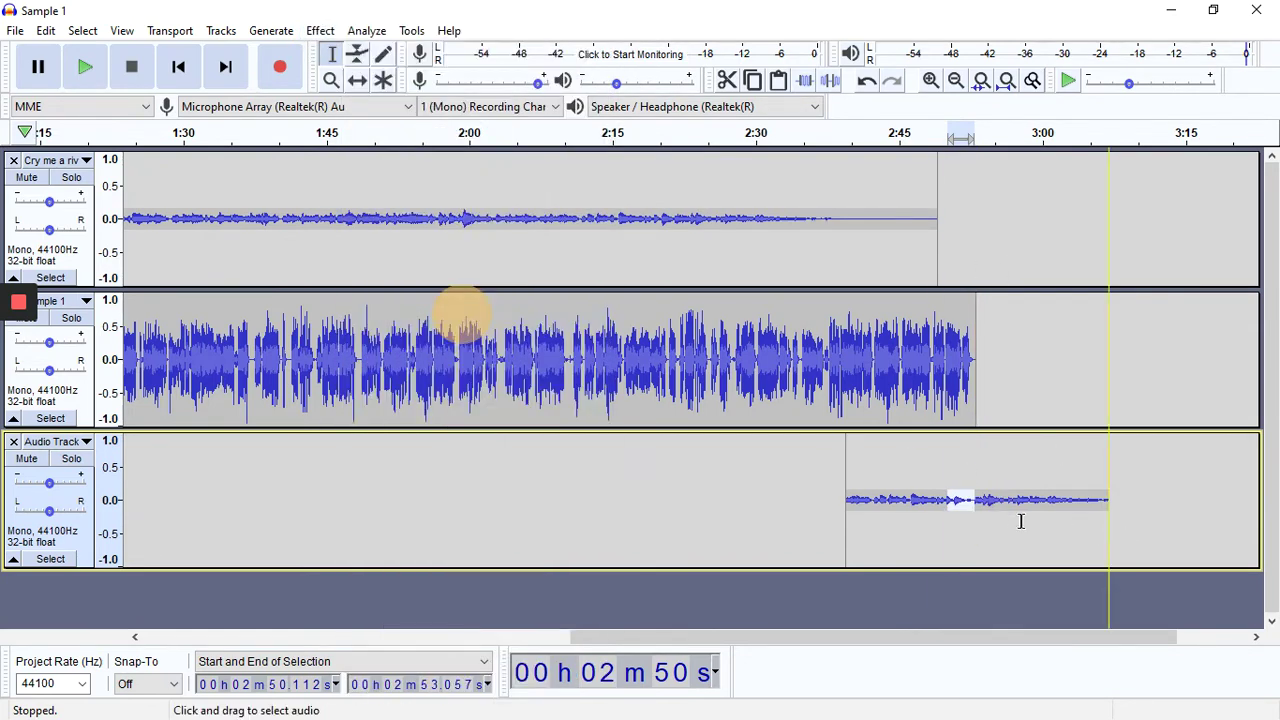
{"action": "left_click", "coordinate": [977, 491]}
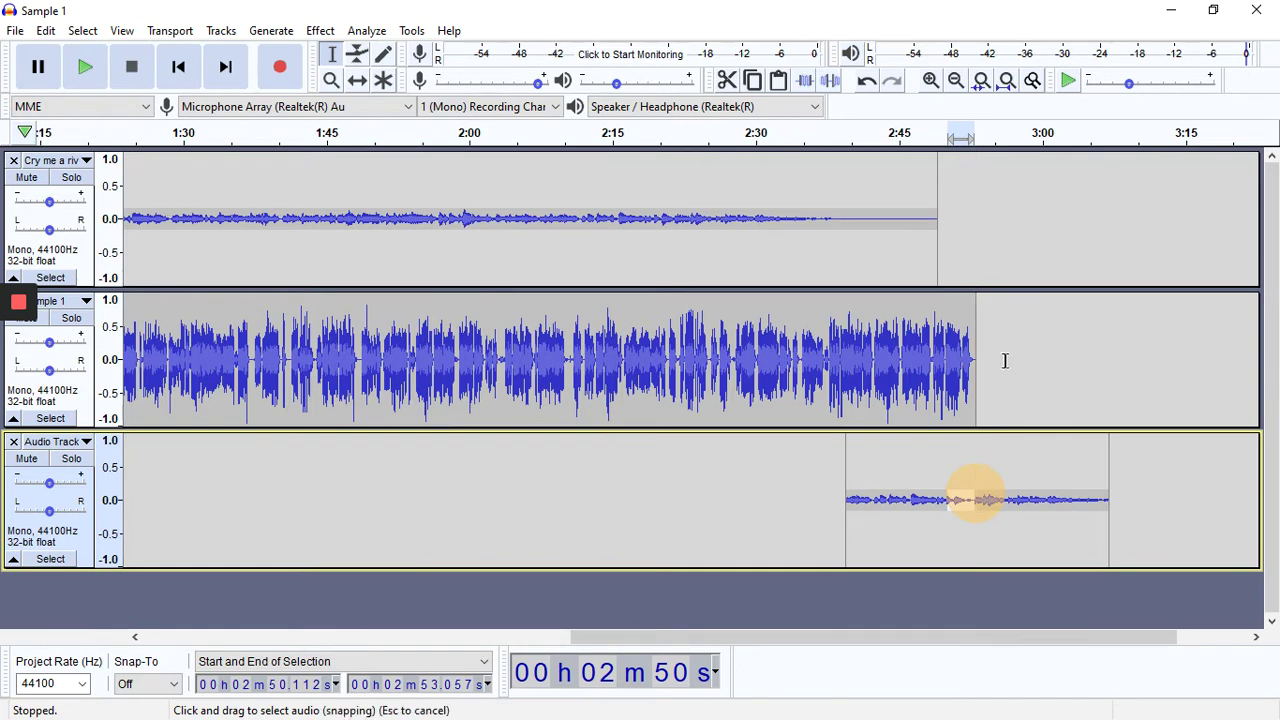
{"action": "left_click", "coordinate": [930, 81]}
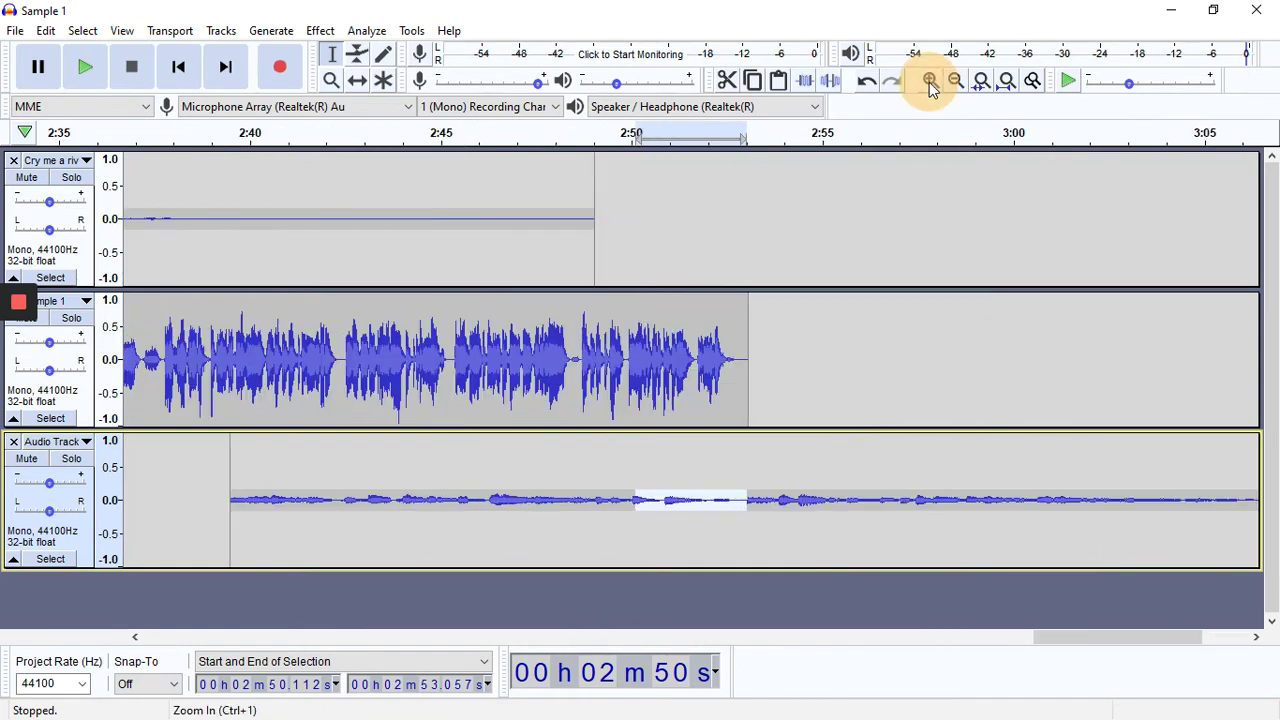
{"action": "left_click", "coordinate": [737, 499]}
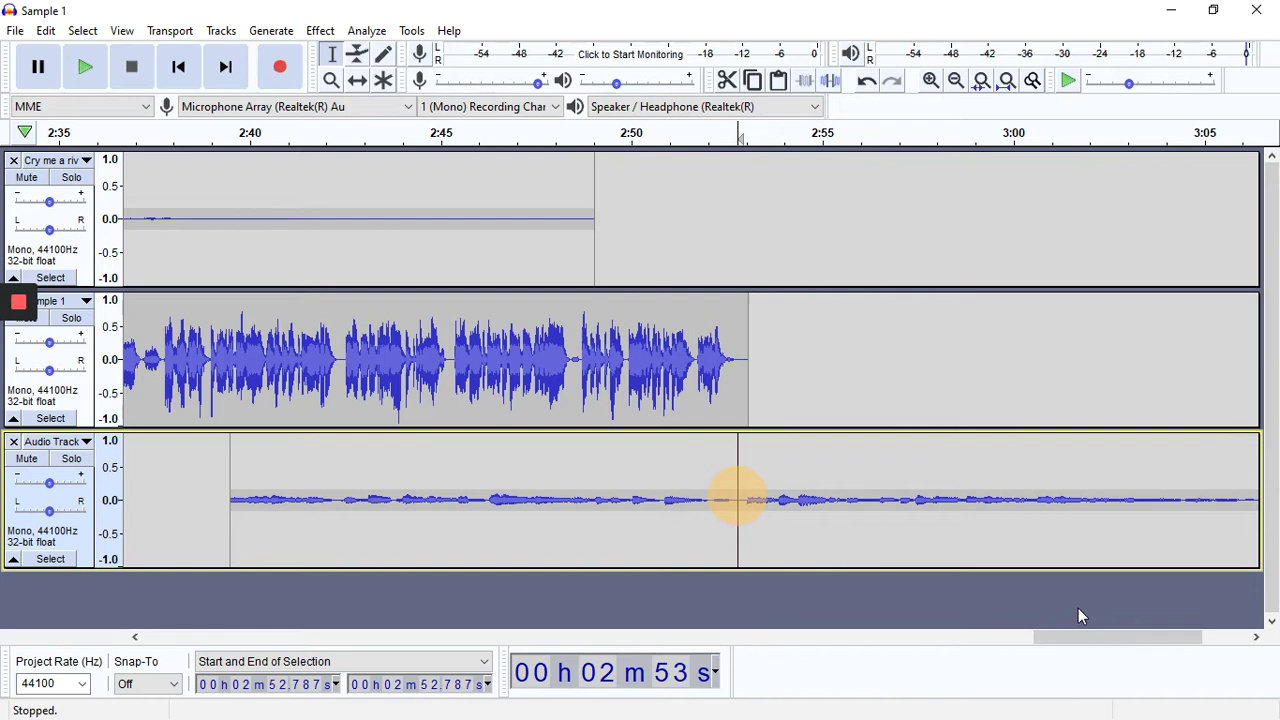
Cut the Audio Track's leftover audio from 2:53 to about 3:12.
{"action": "left_click", "coordinate": [958, 84]}
{"action": "left_click", "coordinate": [960, 82]}
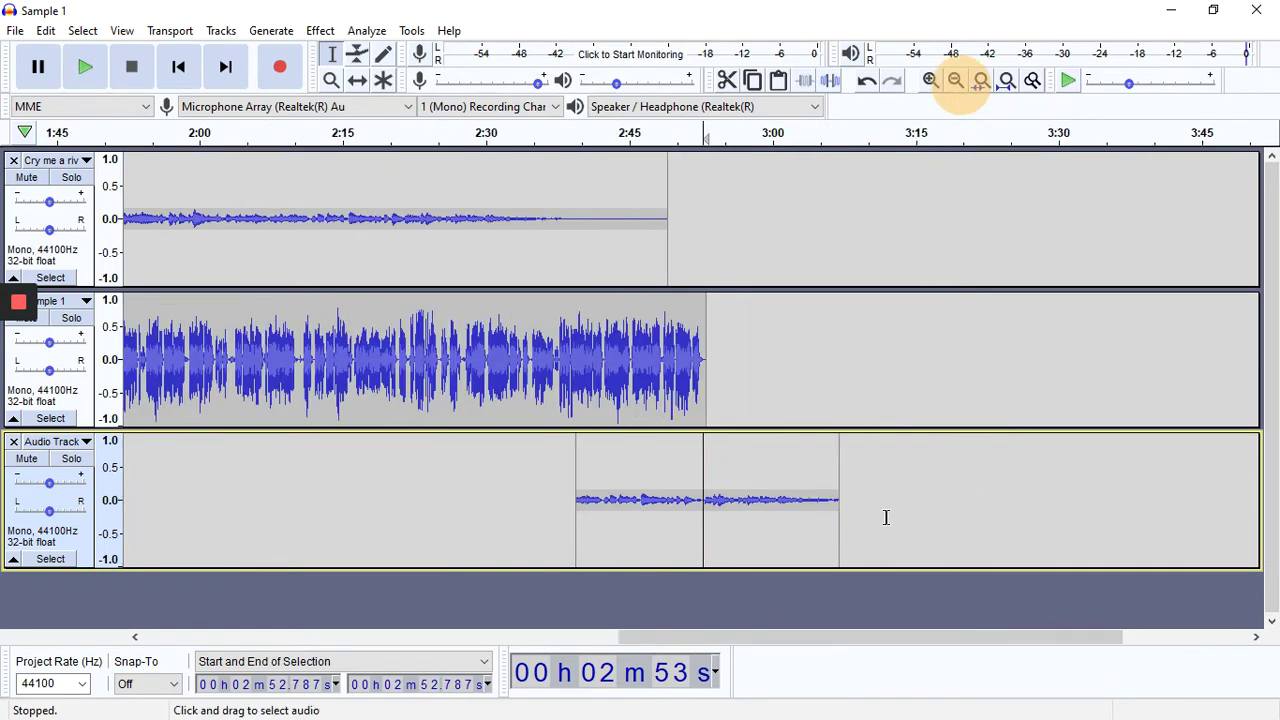
{"action": "left_click_drag", "start_coordinate": [886, 514], "coordinate": [707, 512]}
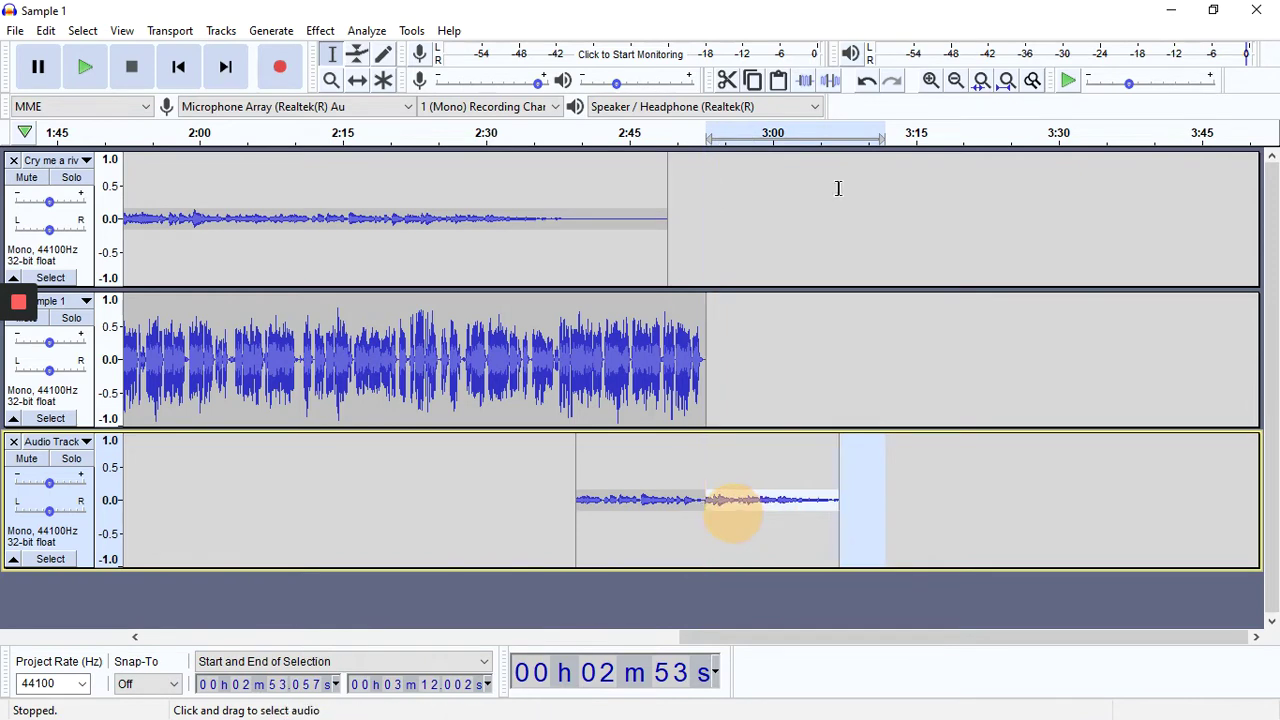
{"action": "left_click", "coordinate": [726, 80]}
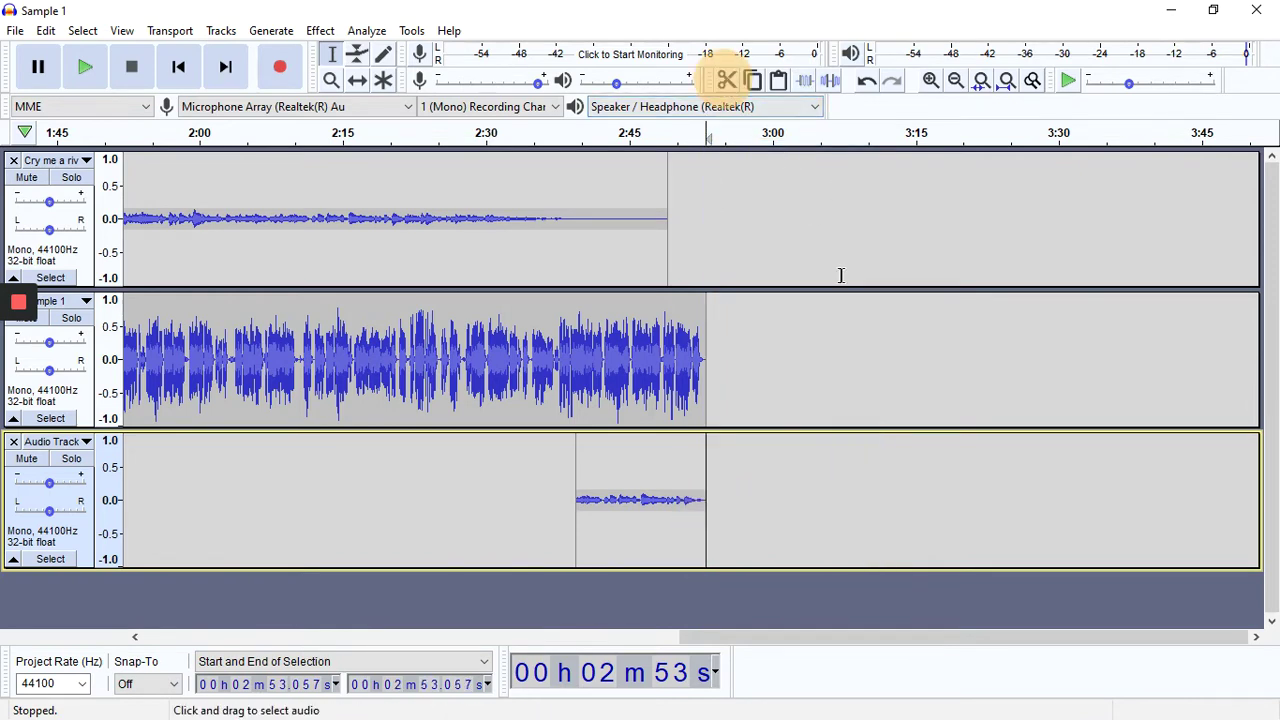
Play from about 2:50 in Sample 1 to check the track endings, then stop.
{"action": "left_click", "coordinate": [687, 385]}
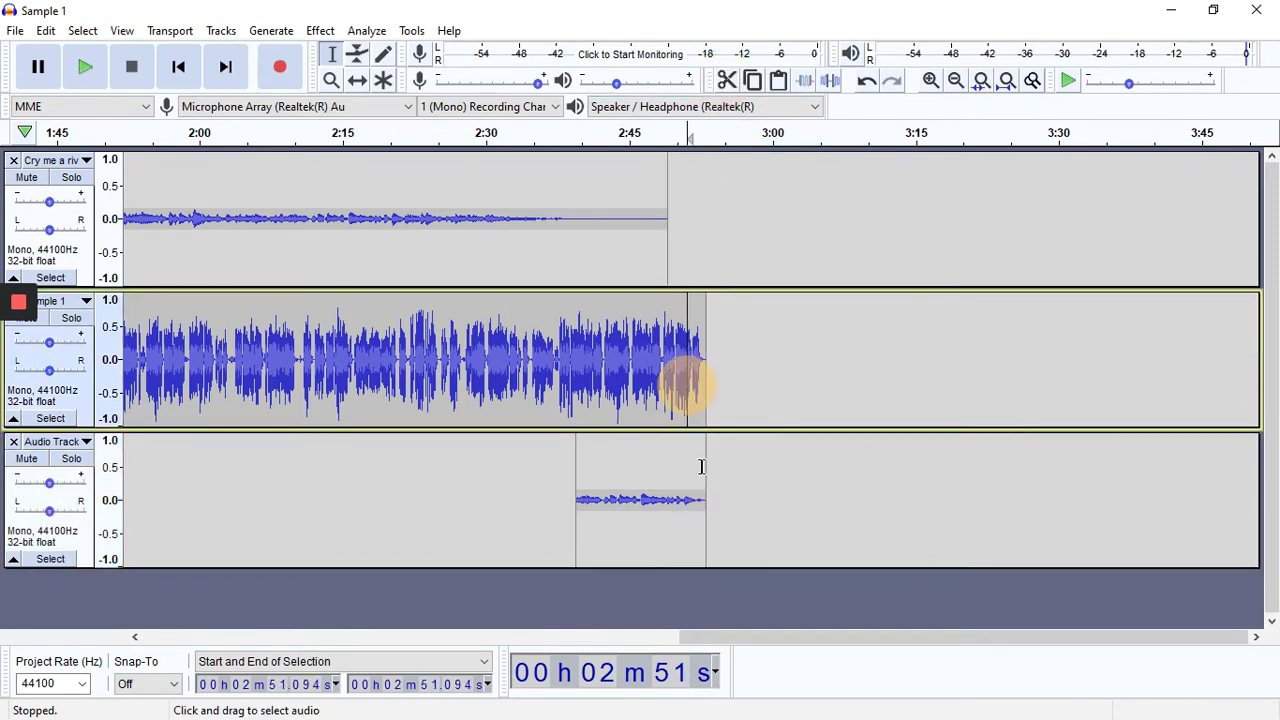
{"action": "left_click", "coordinate": [510, 224]}
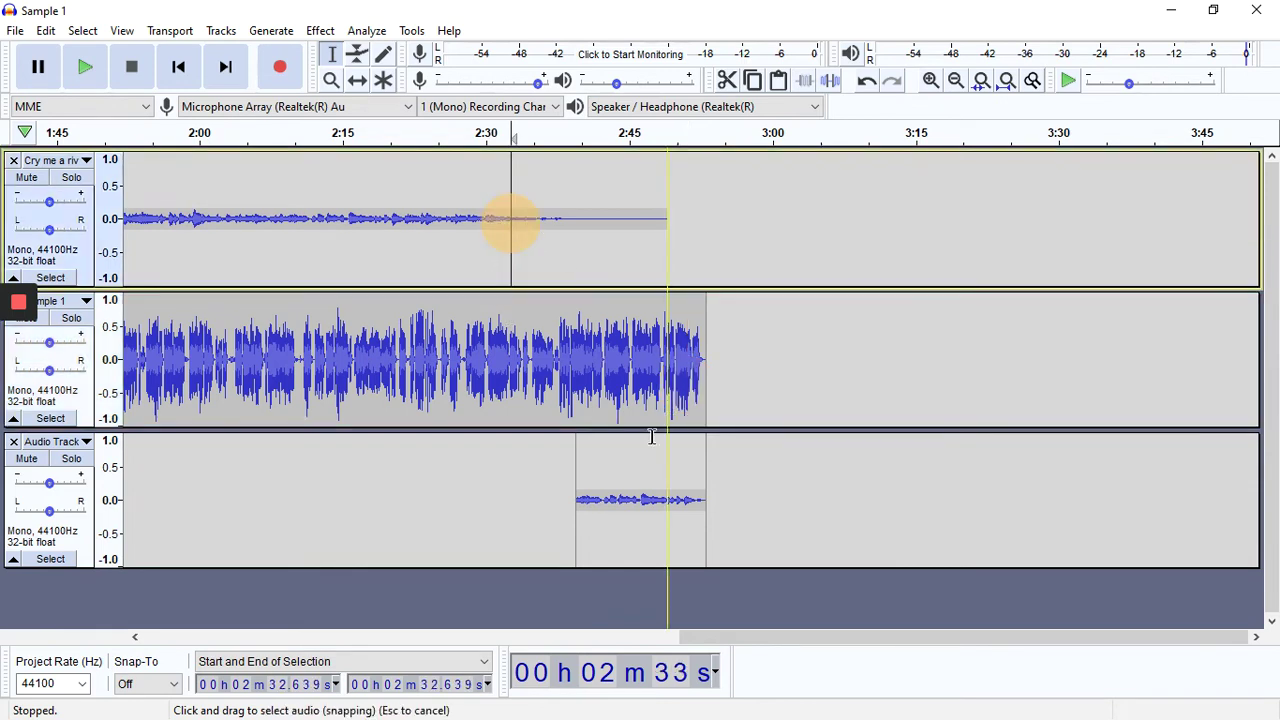
{"action": "left_click", "coordinate": [678, 379]}
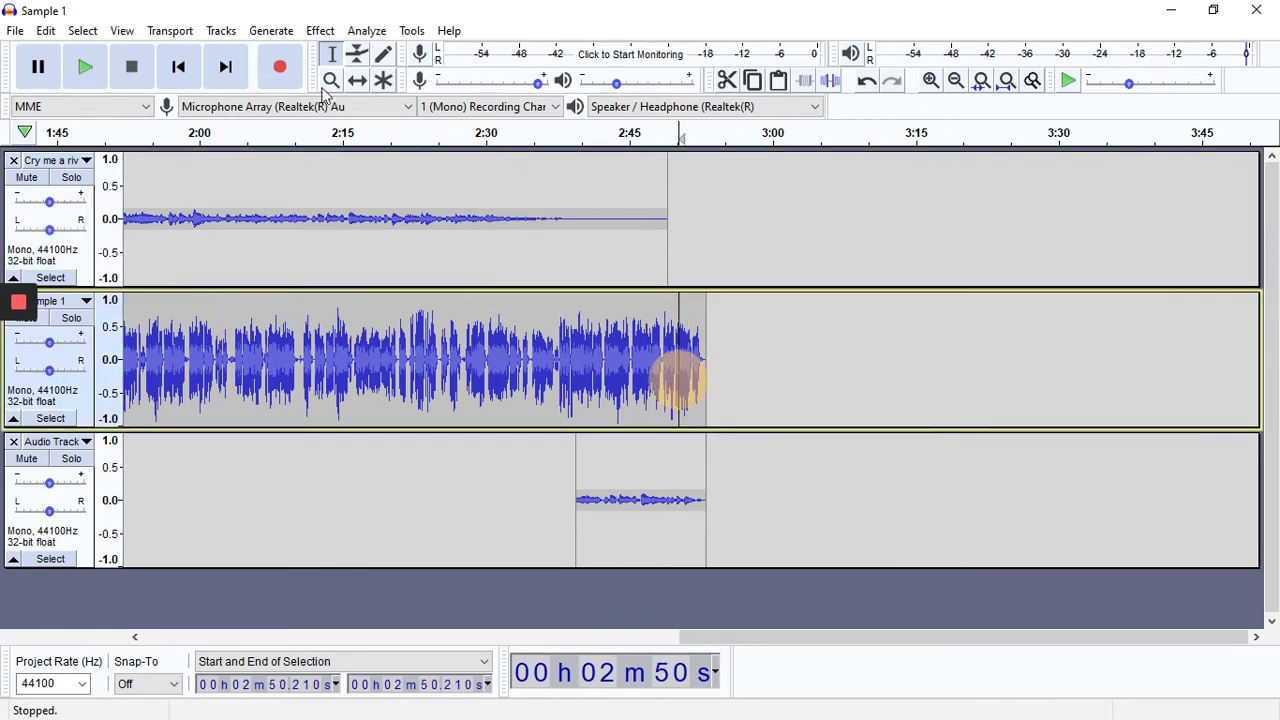
{"action": "left_click", "coordinate": [86, 67]}
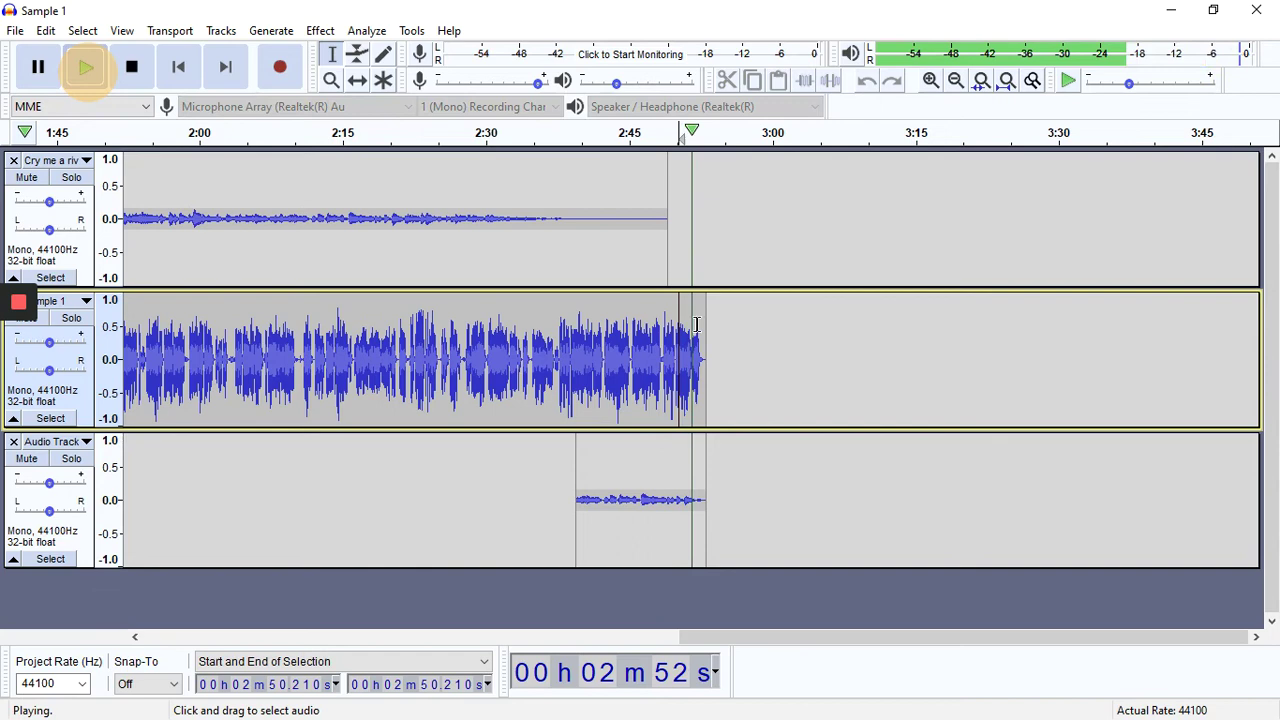
{"action": "left_click", "coordinate": [131, 67]}
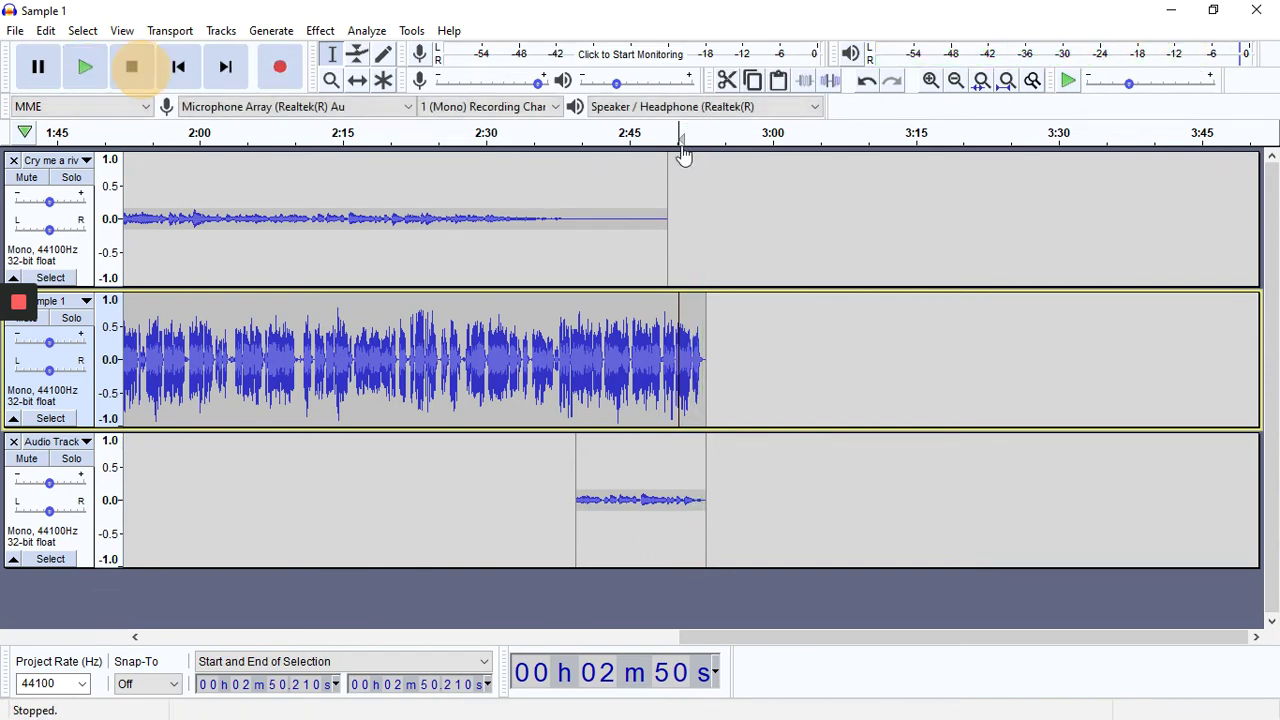
{"action": "left_click", "coordinate": [957, 80]}
{"action": "left_click", "coordinate": [957, 80]}
{"action": "left_click_drag", "start_coordinate": [843, 645], "coordinate": [252, 596]}
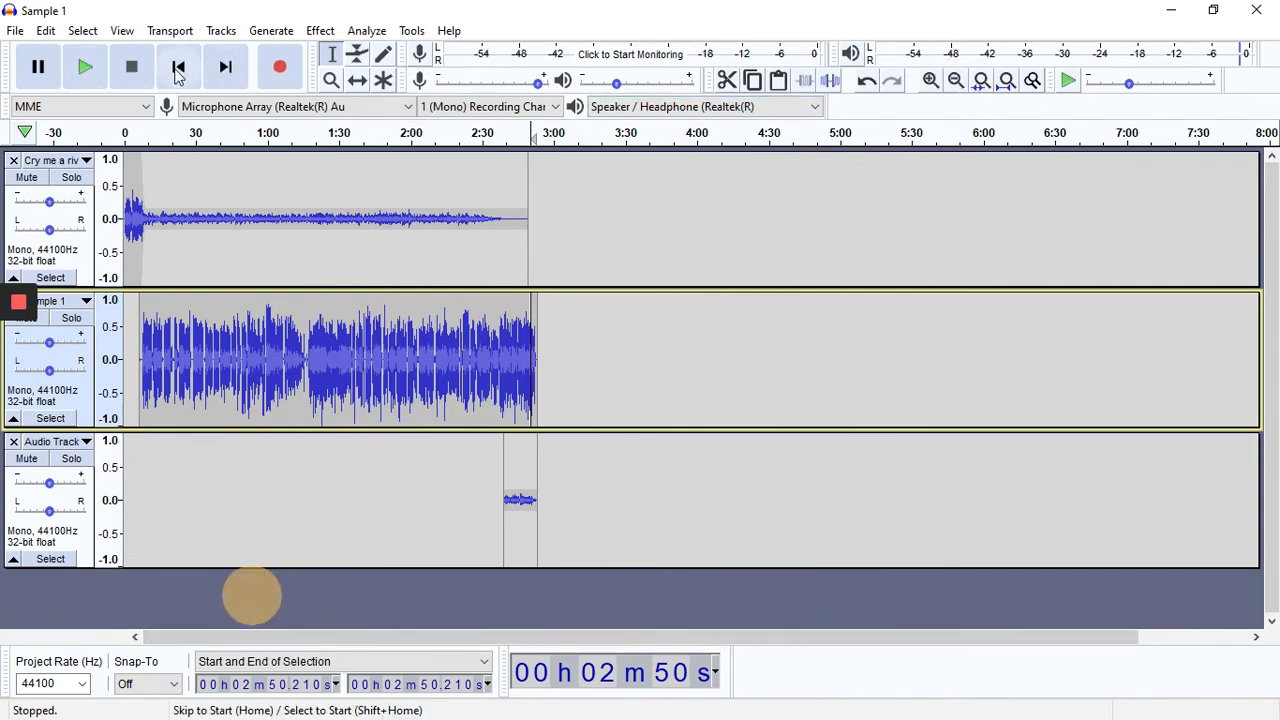
{"action": "left_click", "coordinate": [178, 67]}
{"action": "left_click", "coordinate": [95, 68]}
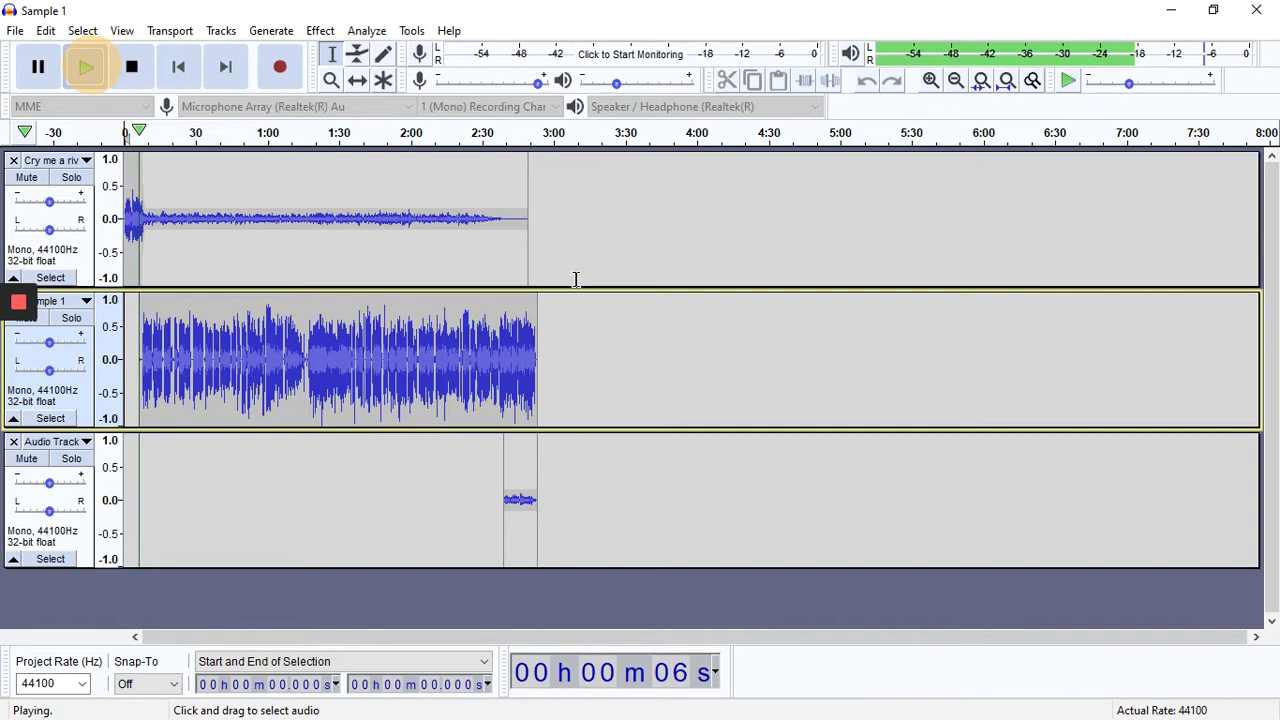
{"action": "left_click", "coordinate": [930, 80]}
{"action": "left_click", "coordinate": [930, 80]}
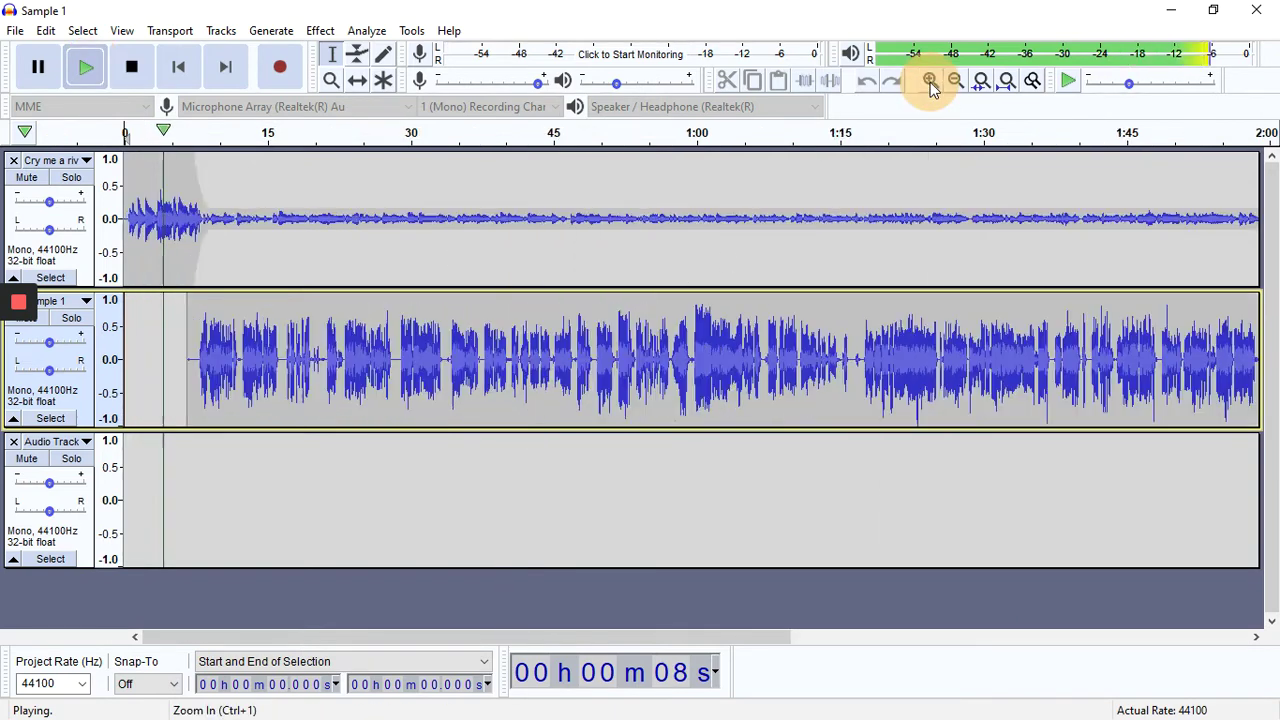
{"action": "left_click", "coordinate": [930, 80]}
{"action": "left_click", "coordinate": [930, 80]}
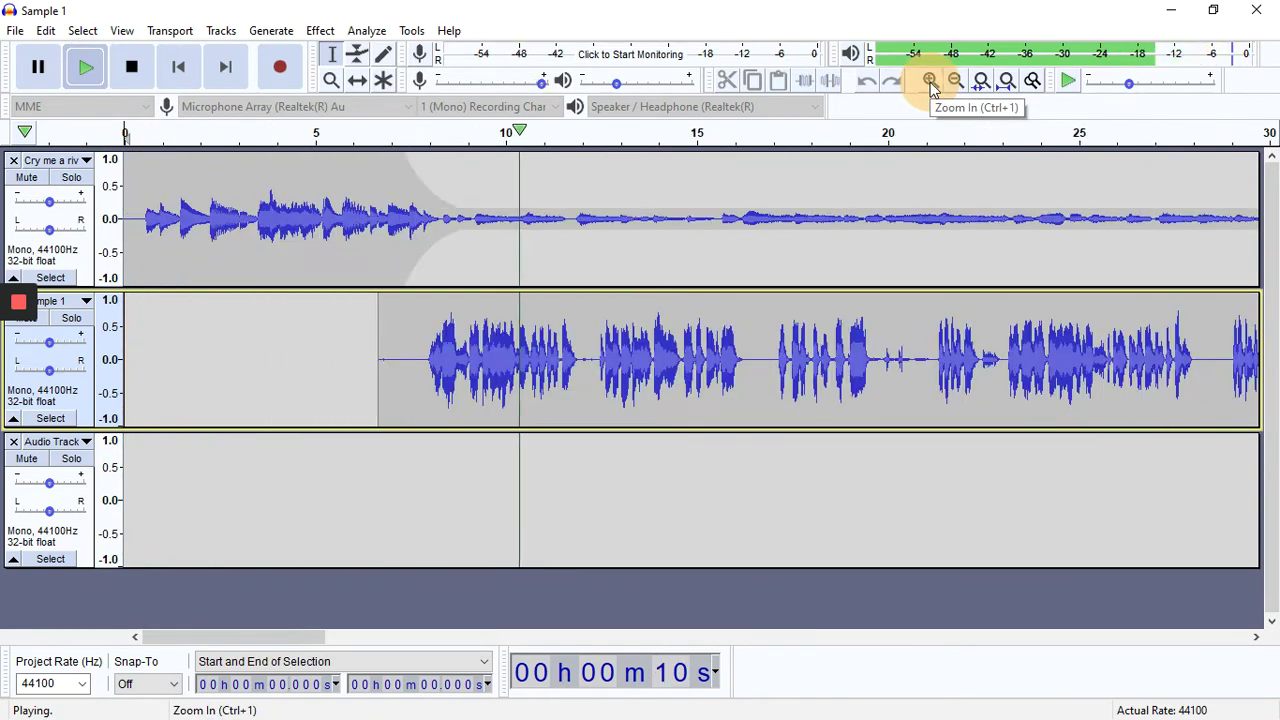
{"action": "left_click", "coordinate": [131, 66]}
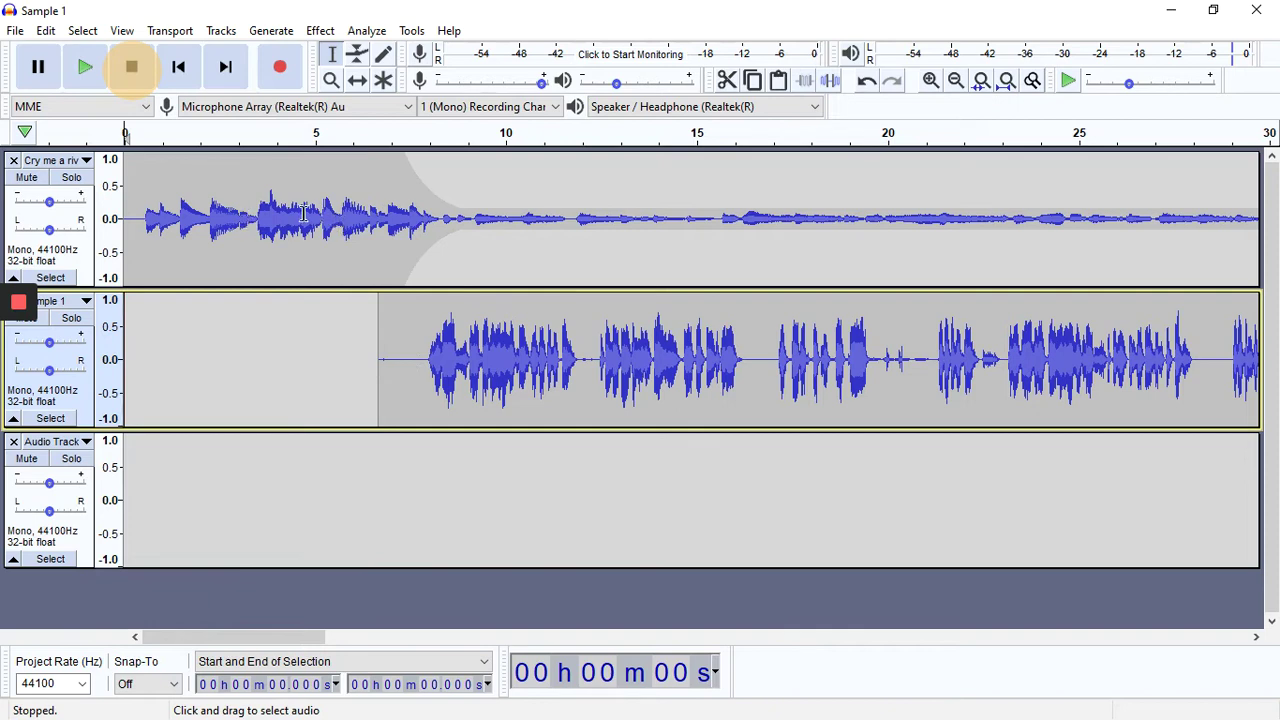
Apply Fade In to the first 8.2 seconds of the Cry me a river track.
{"action": "left_click_drag", "start_coordinate": [355, 220], "coordinate": [150, 245]}
{"action": "left_click_drag", "start_coordinate": [453, 218], "coordinate": [40, 250]}
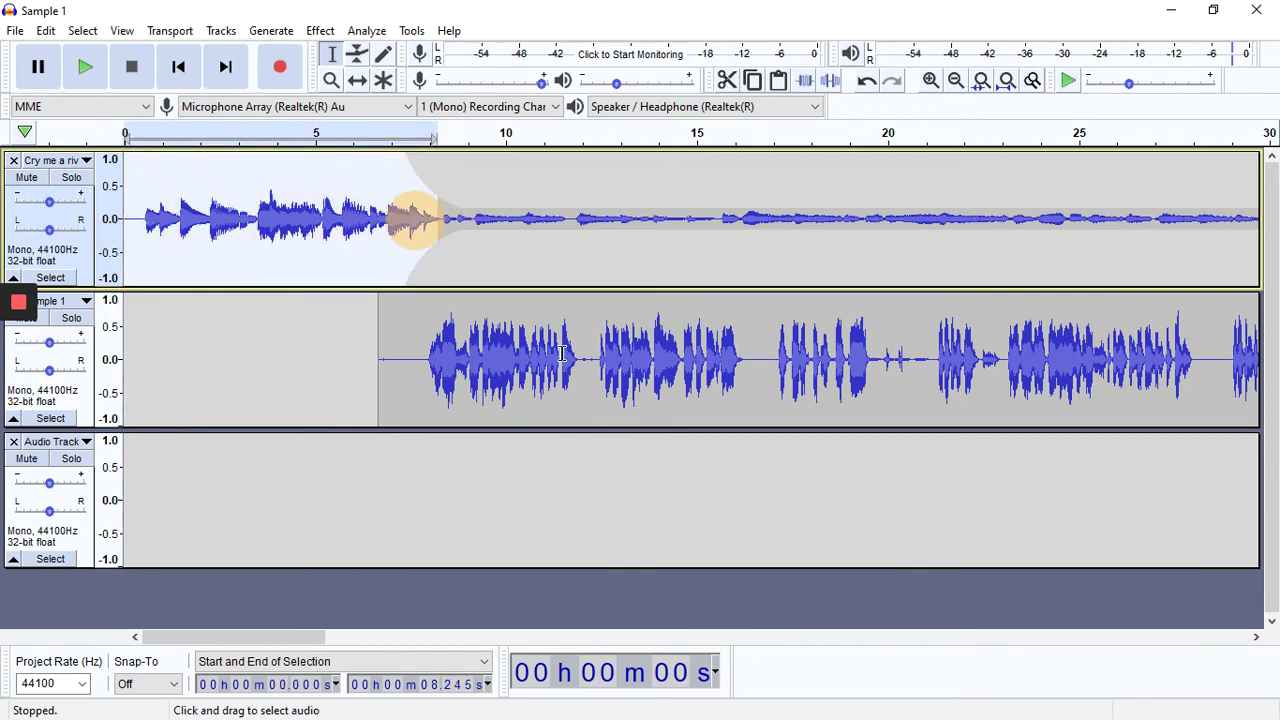
{"action": "left_click", "coordinate": [322, 31]}
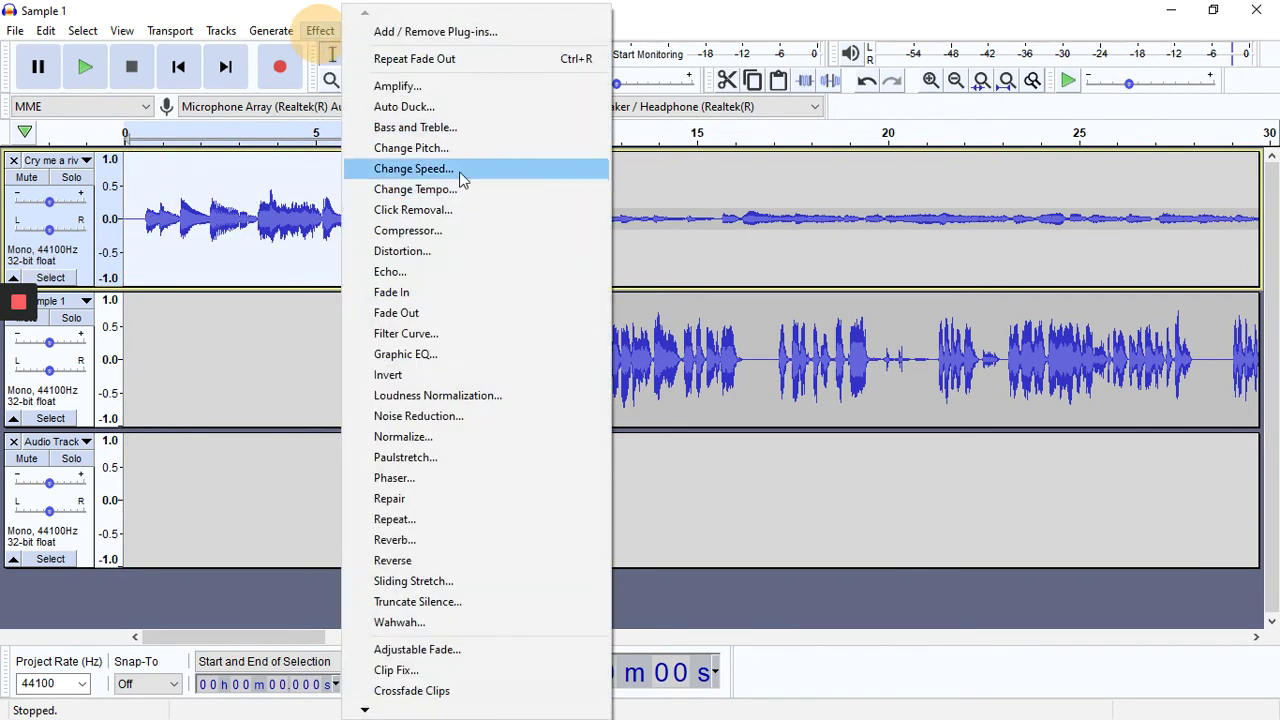
{"action": "left_click", "coordinate": [426, 293]}
Clear the selection and return the playhead to the project start.
{"action": "left_click", "coordinate": [274, 346]}
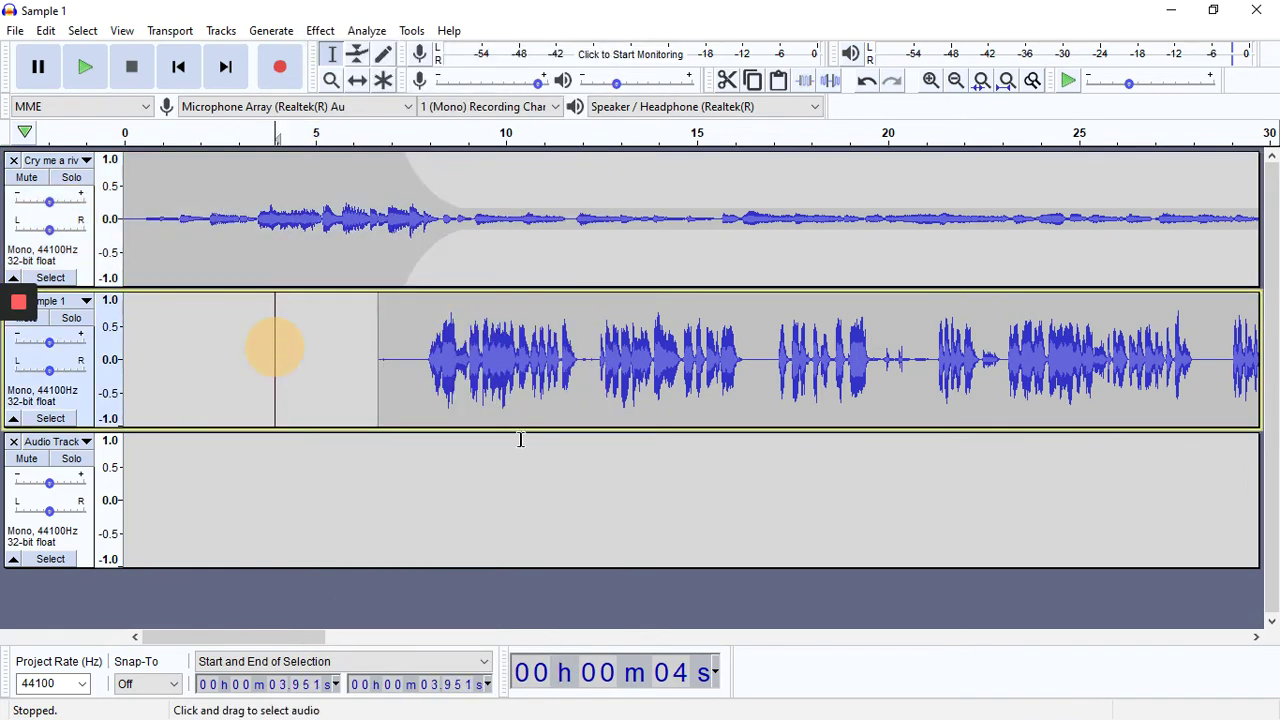
{"action": "left_click", "coordinate": [164, 218]}
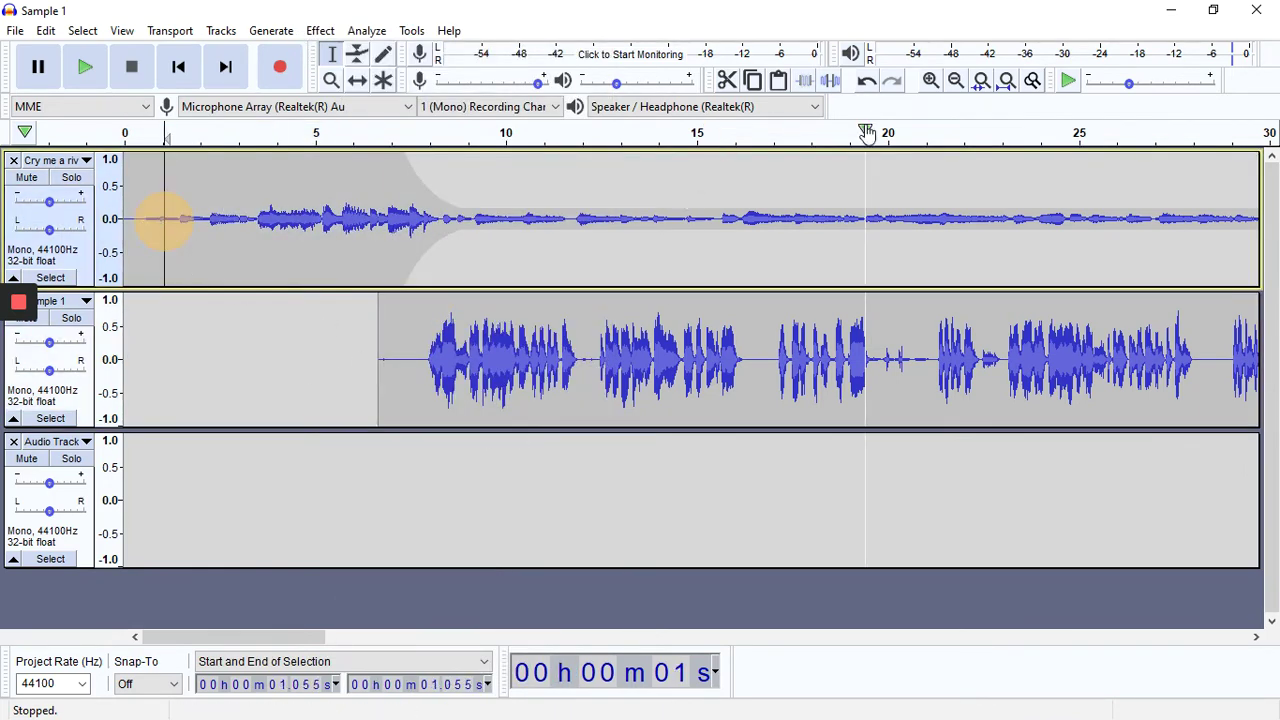
{"action": "left_click", "coordinate": [178, 66]}
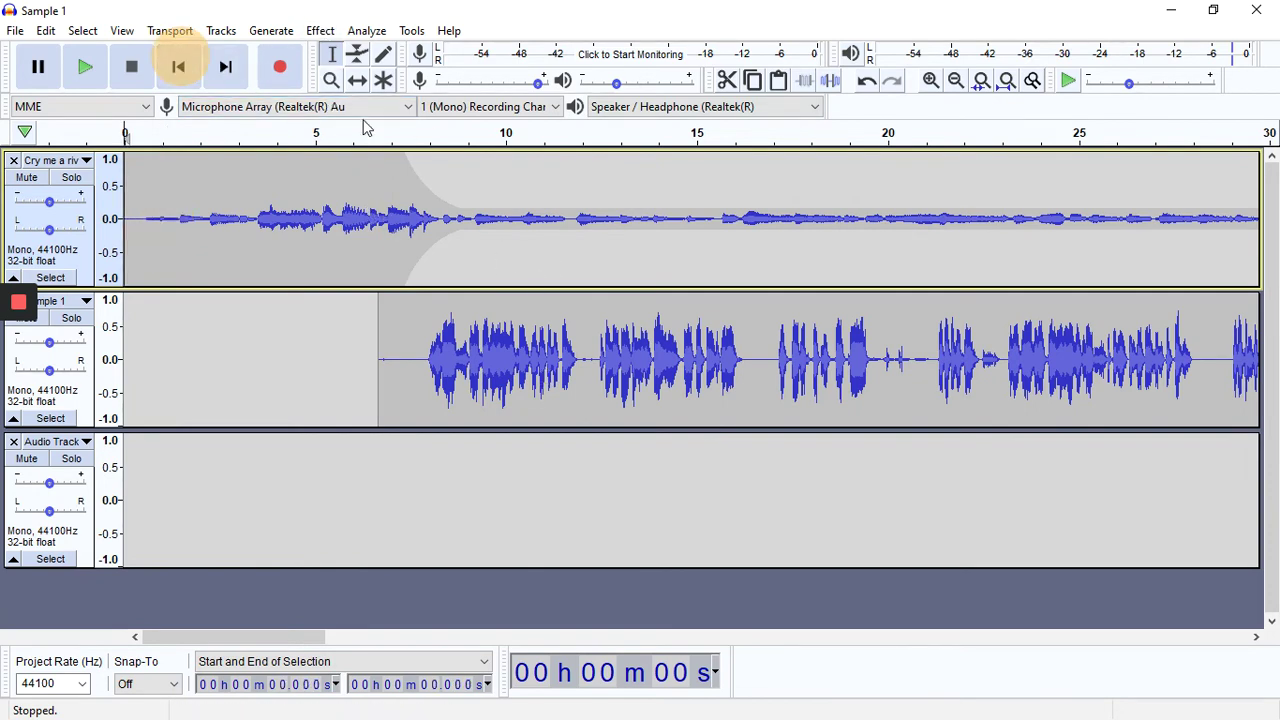
{"action": "left_click", "coordinate": [320, 30]}
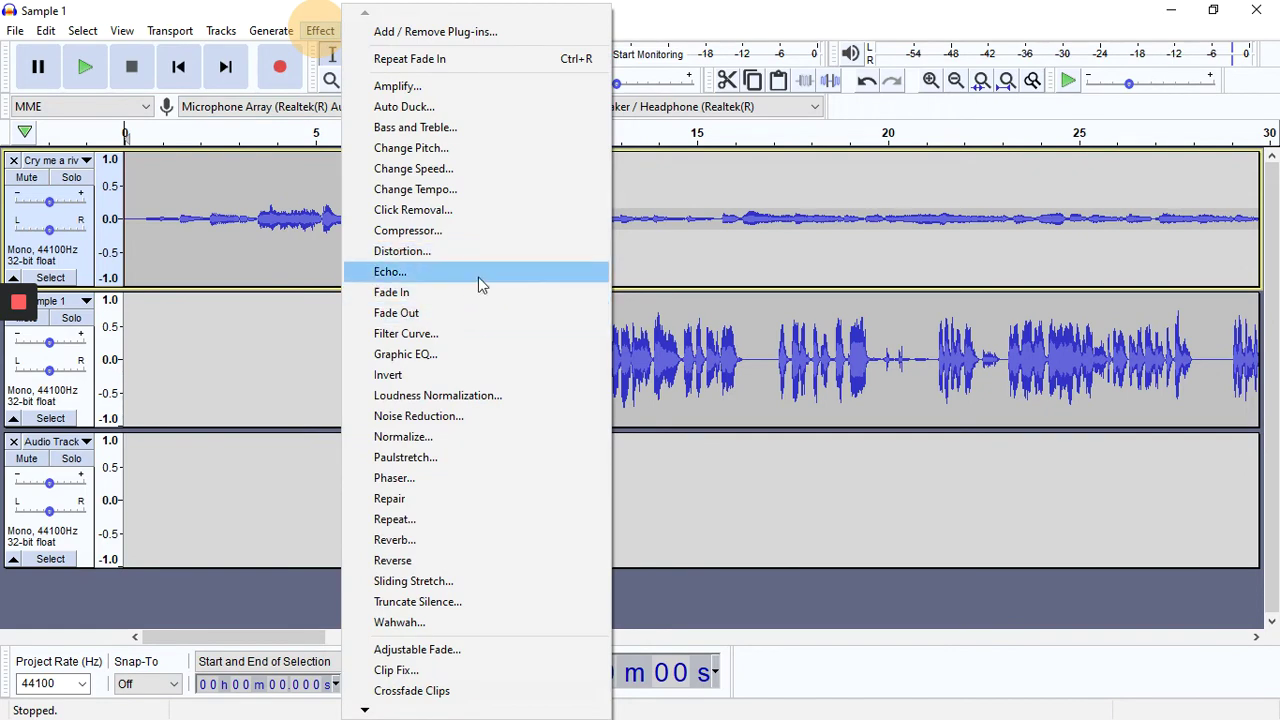
{"action": "left_click", "coordinate": [212, 330]}
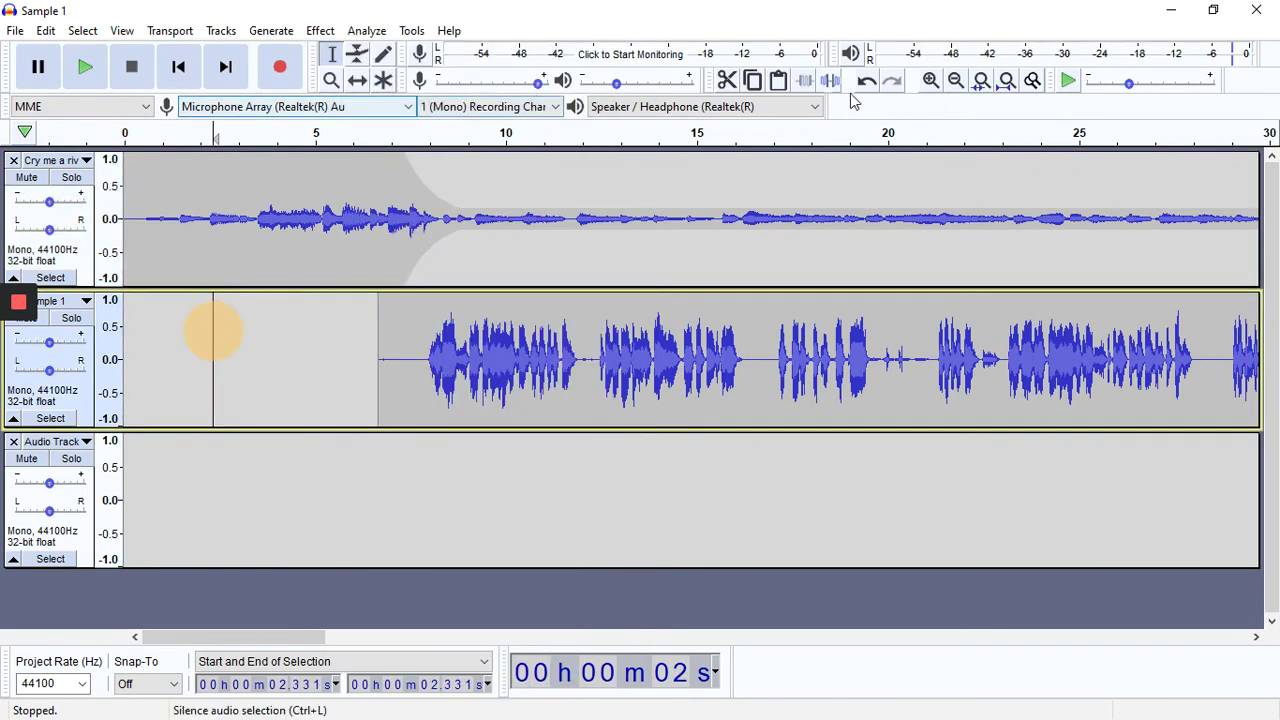
{"action": "left_click", "coordinate": [955, 82]}
{"action": "left_click", "coordinate": [955, 82]}
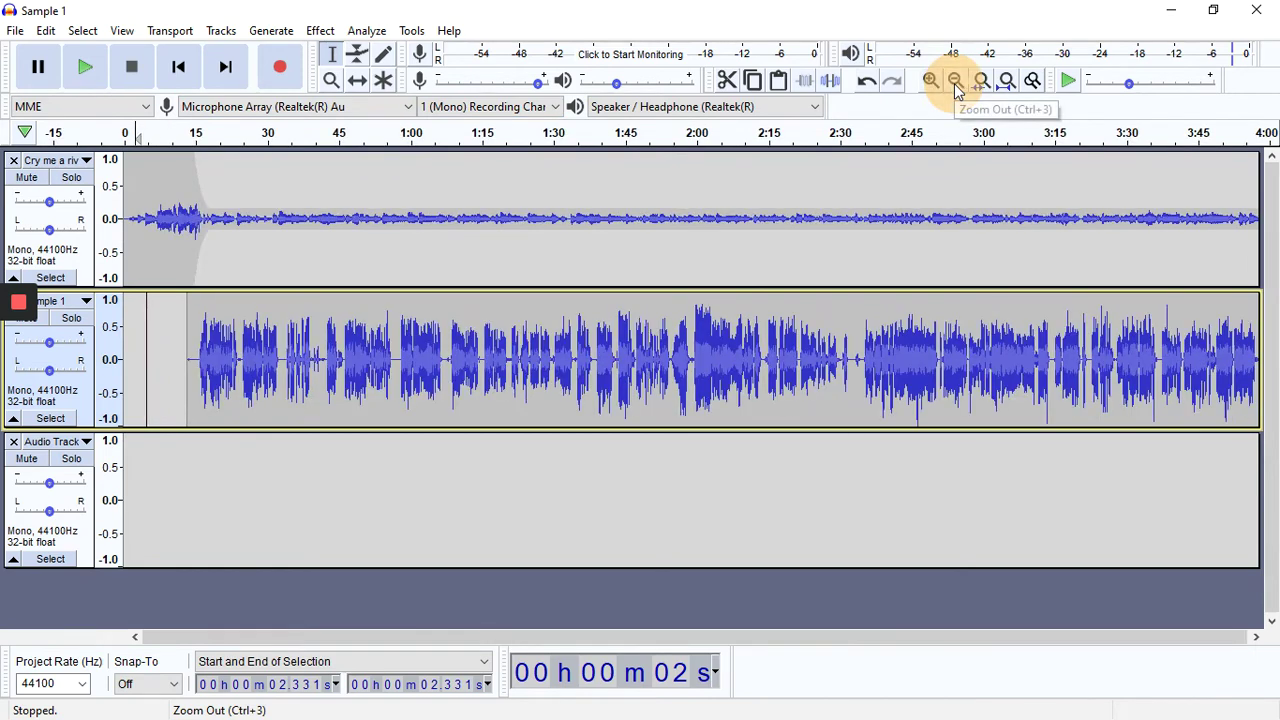
{"action": "left_click", "coordinate": [955, 82]}
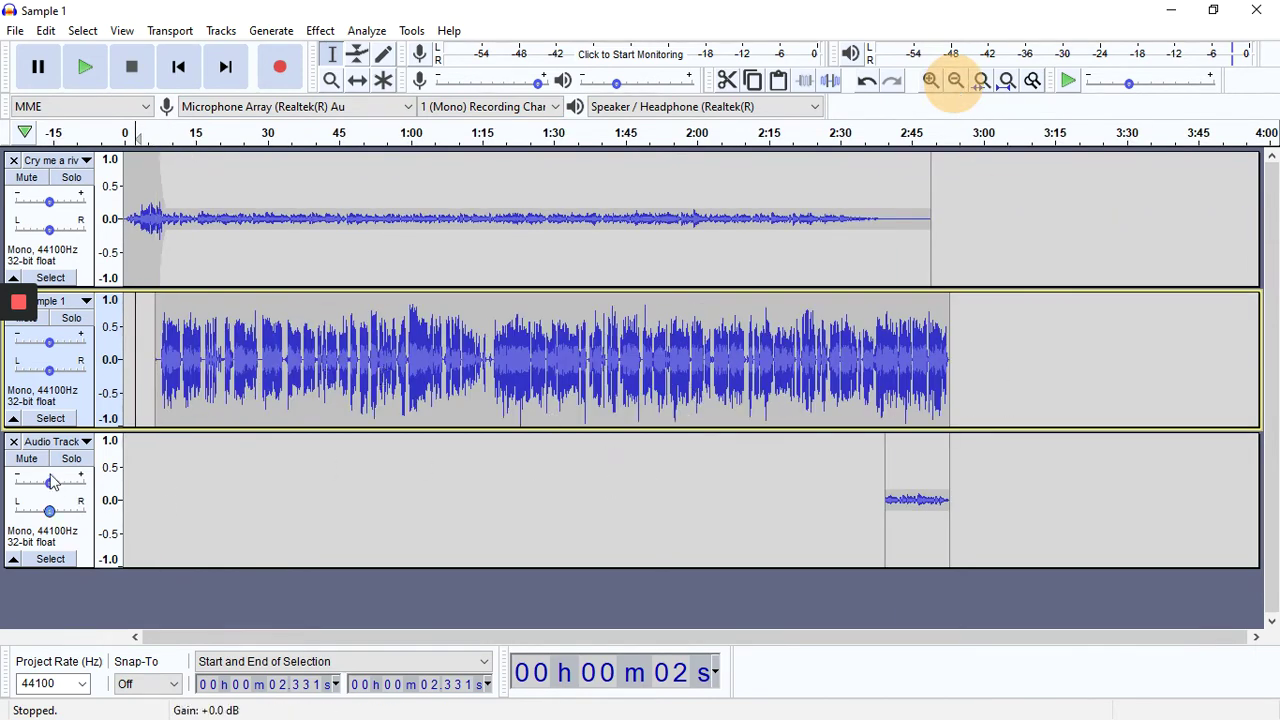
{"action": "left_click", "coordinate": [389, 491]}
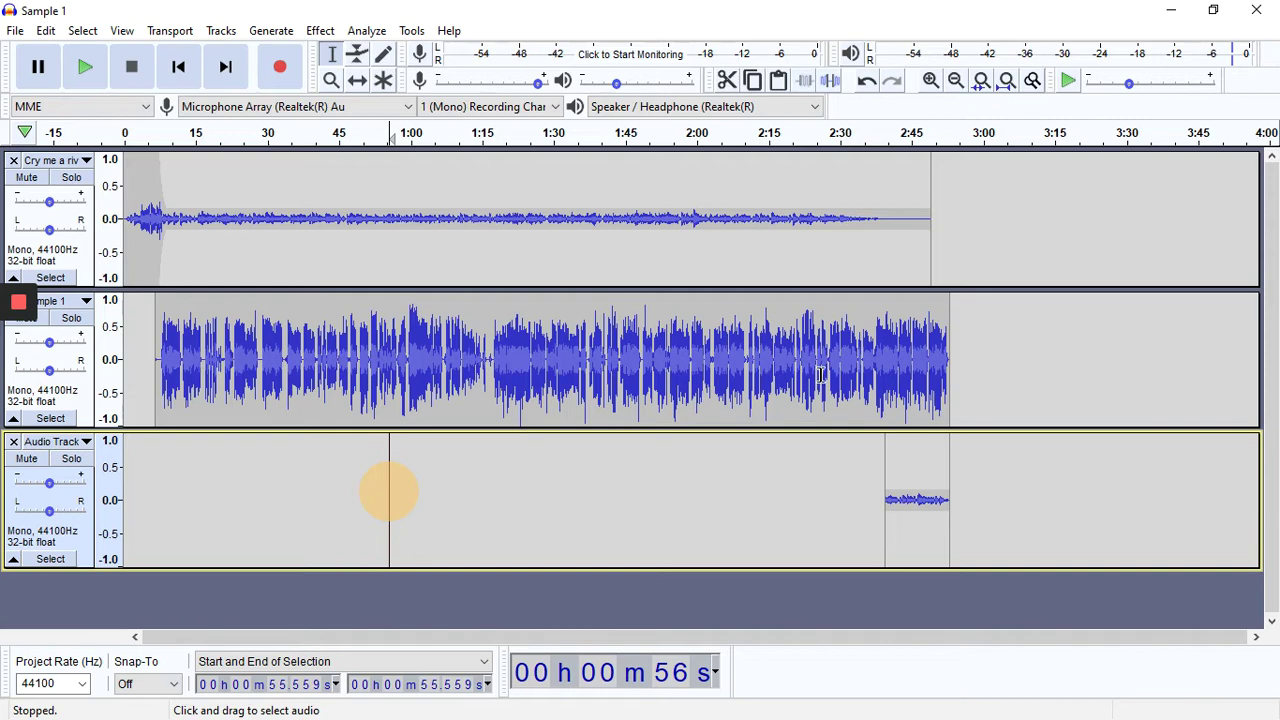
{"action": "left_click_drag", "start_coordinate": [834, 378], "coordinate": [969, 394]}
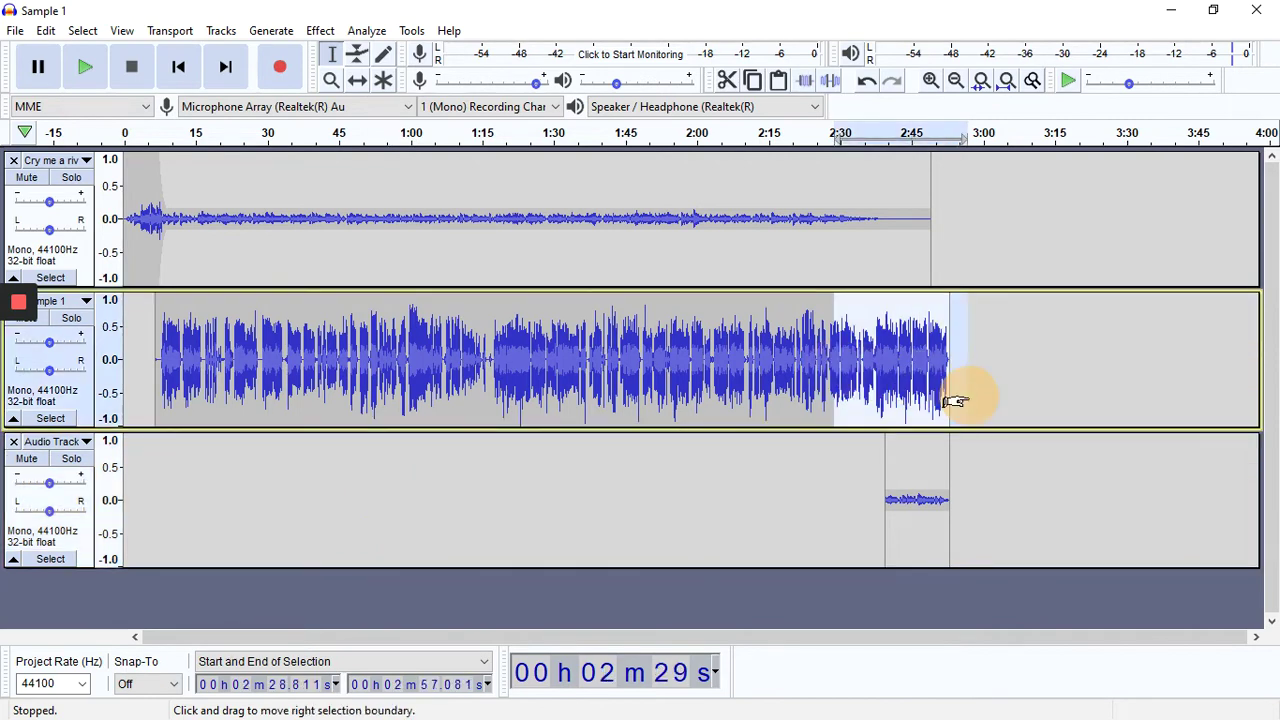
{"action": "left_click", "coordinate": [318, 33]}
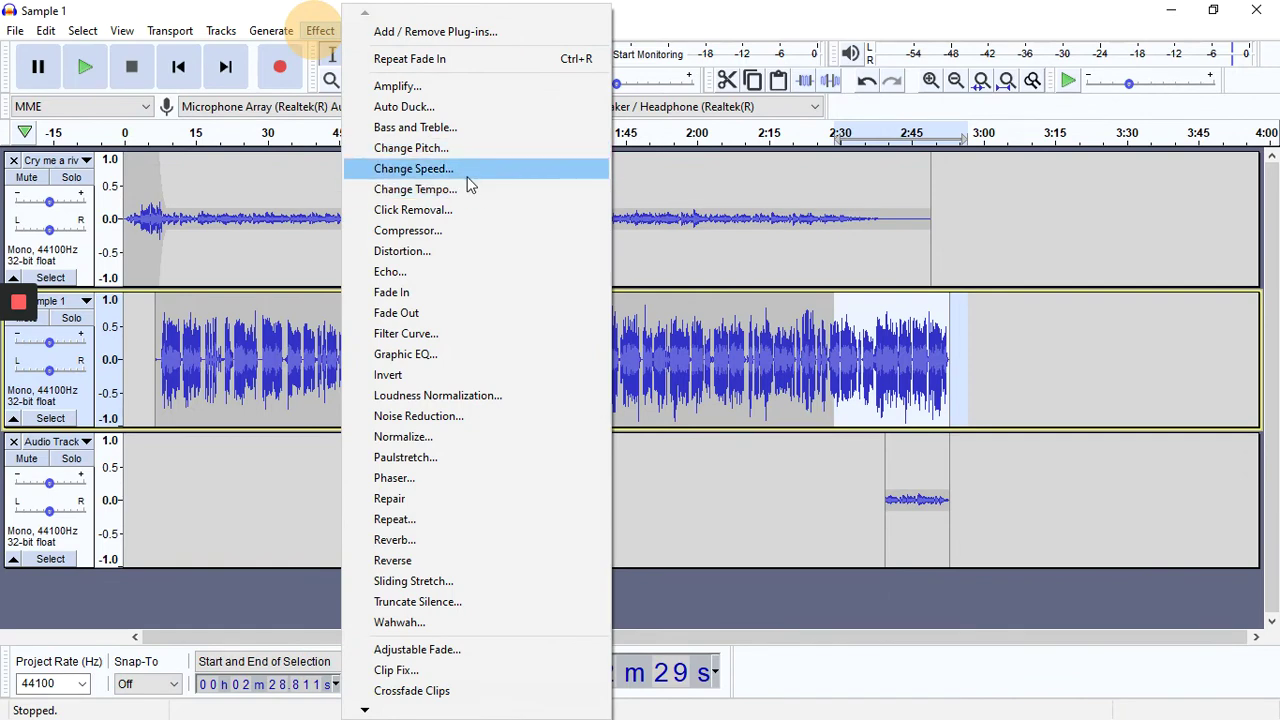
{"action": "left_click", "coordinate": [443, 150]}
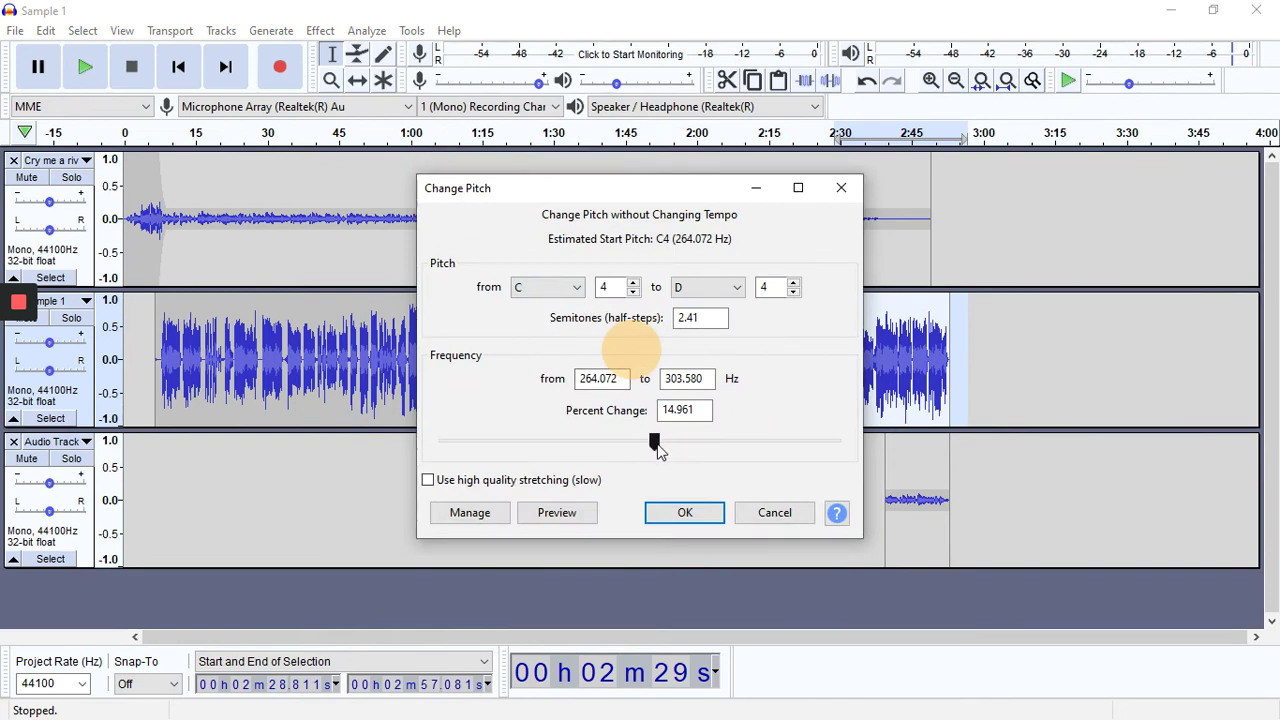
{"action": "left_click_drag", "start_coordinate": [657, 446], "coordinate": [640, 475]}
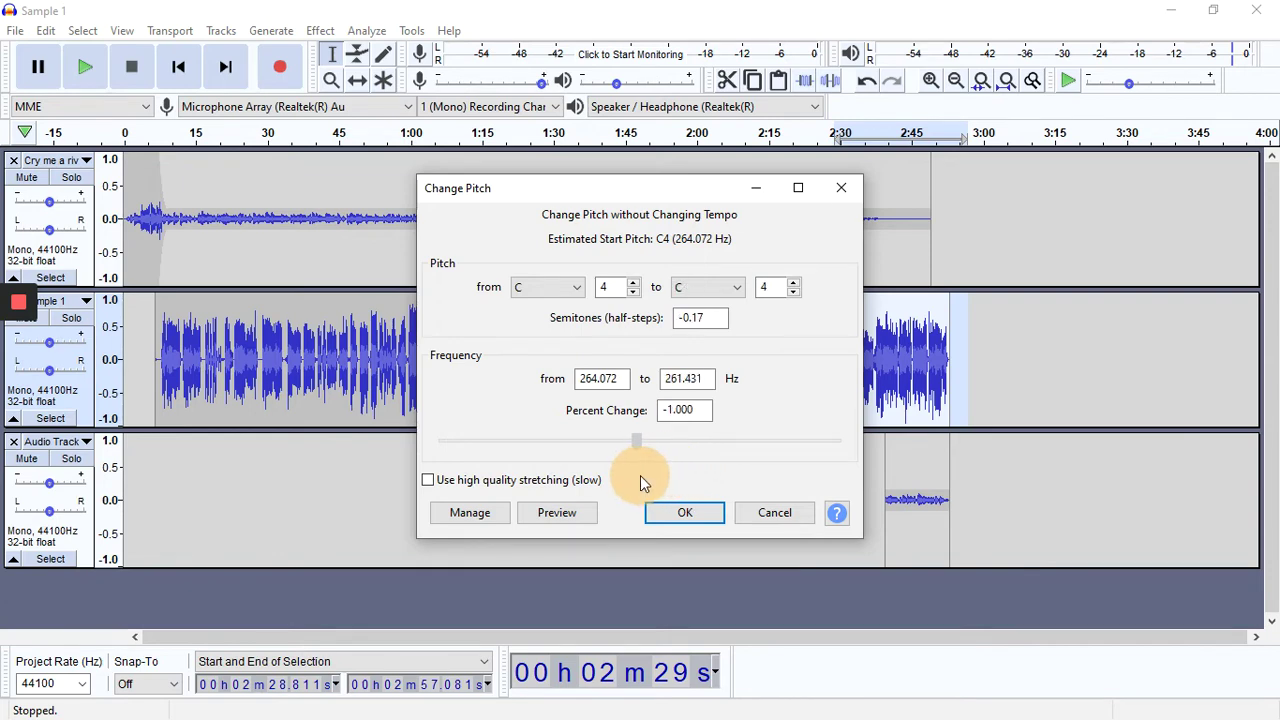
{"action": "left_click", "coordinate": [786, 514]}
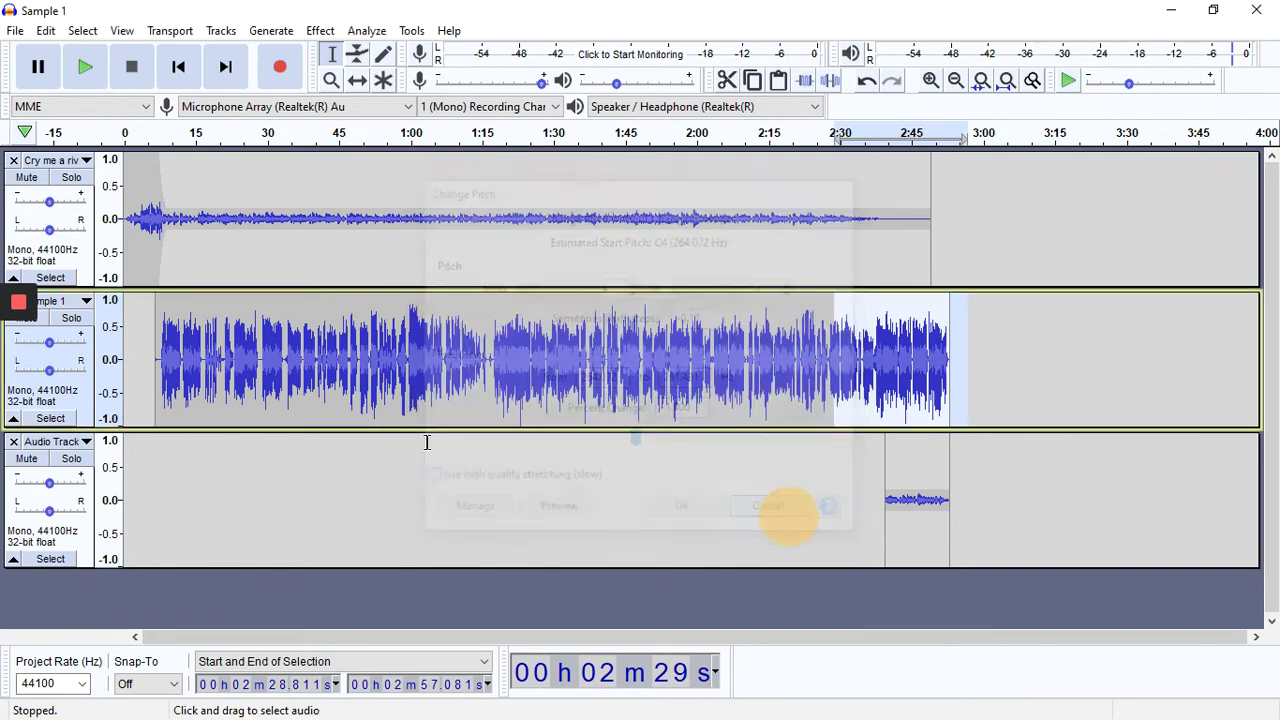
Zoom to the first 30 seconds and select Sample 1 from about 6.1 to 12.1 s.
{"action": "left_click_drag", "start_coordinate": [150, 358], "coordinate": [185, 373]}
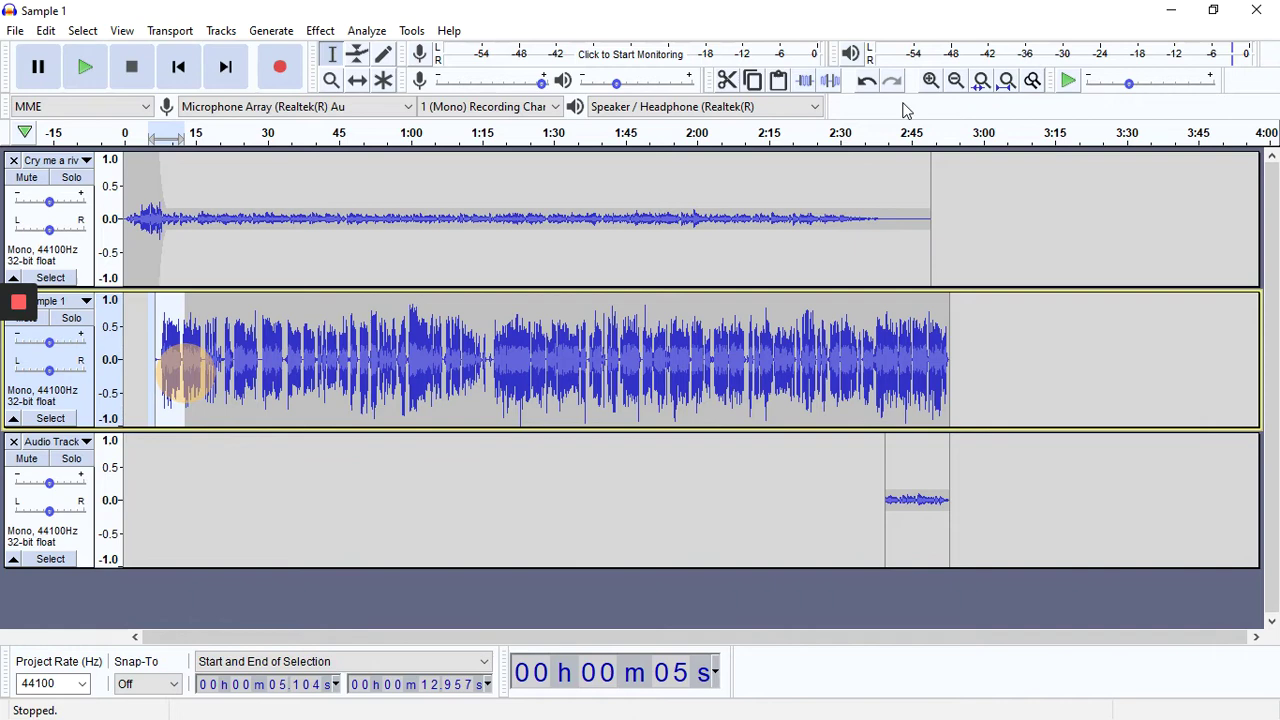
{"action": "left_click", "coordinate": [931, 80]}
{"action": "left_click", "coordinate": [931, 80]}
{"action": "left_click", "coordinate": [931, 80]}
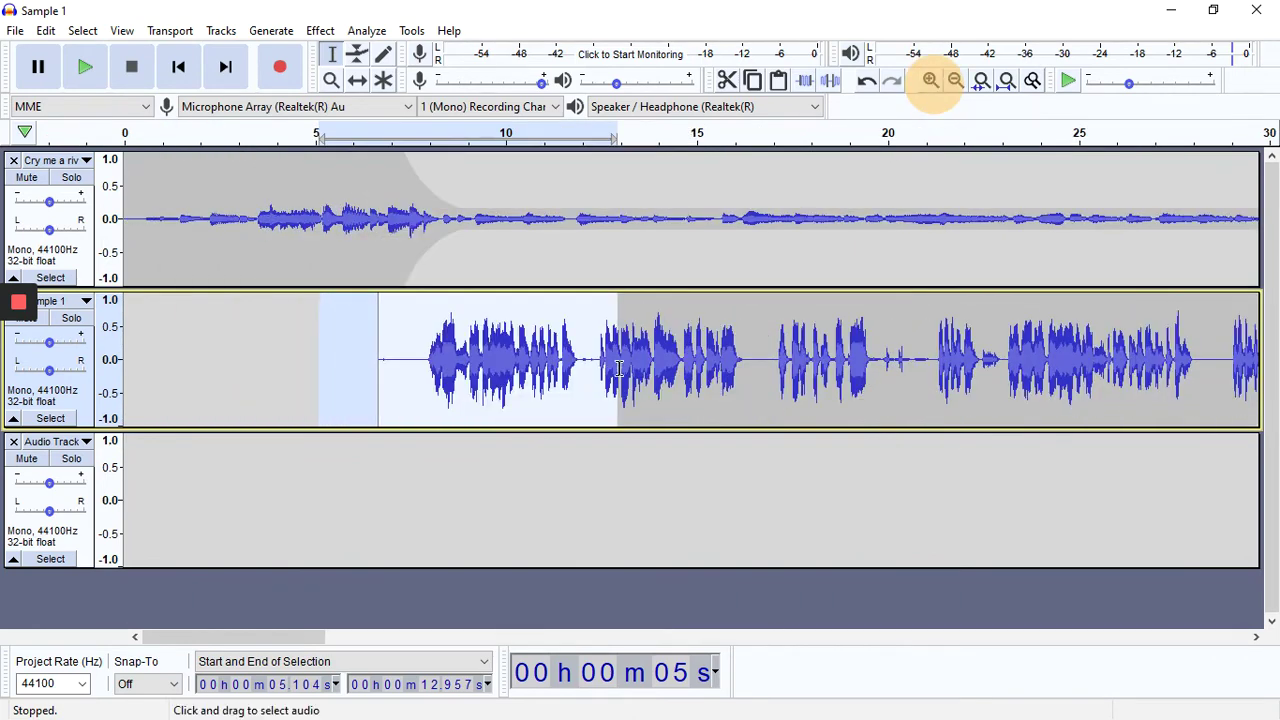
{"action": "left_click", "coordinate": [539, 380]}
{"action": "left_click_drag", "start_coordinate": [356, 353], "coordinate": [586, 395]}
Raise the selected phrase's pitch by 12.575% with Change Pitch.
{"action": "left_click", "coordinate": [320, 31]}
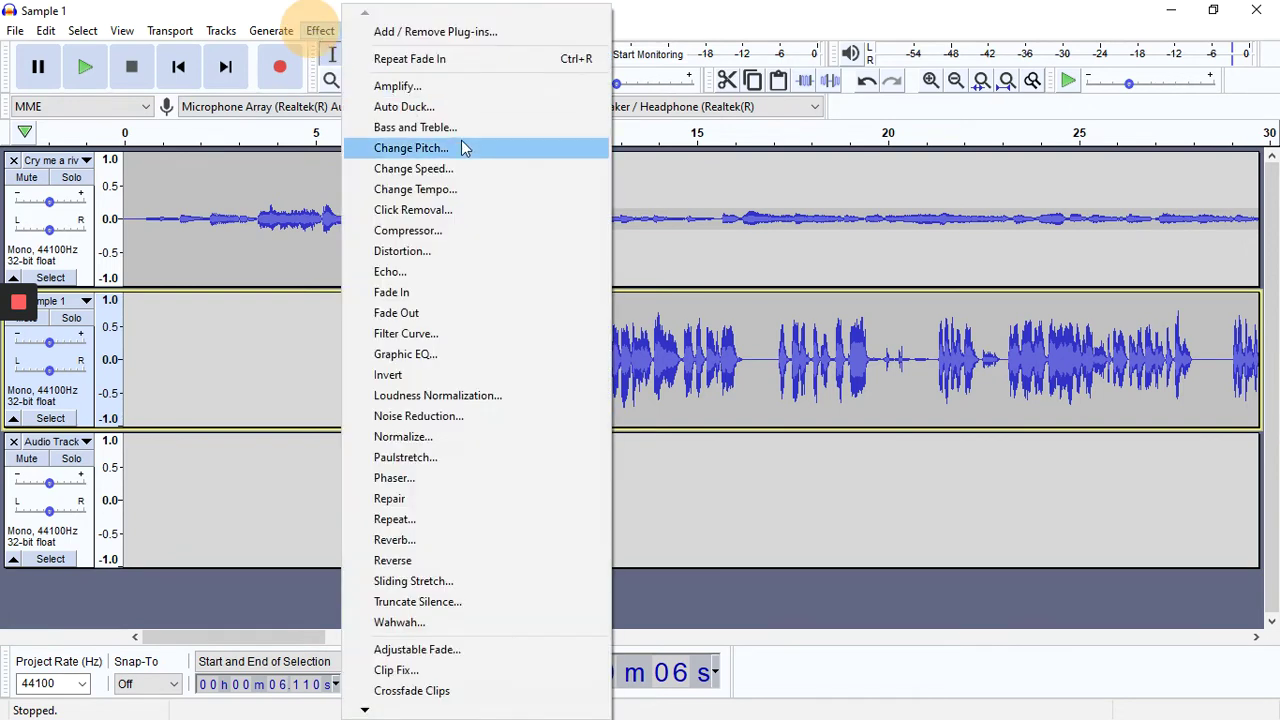
{"action": "left_click", "coordinate": [453, 150]}
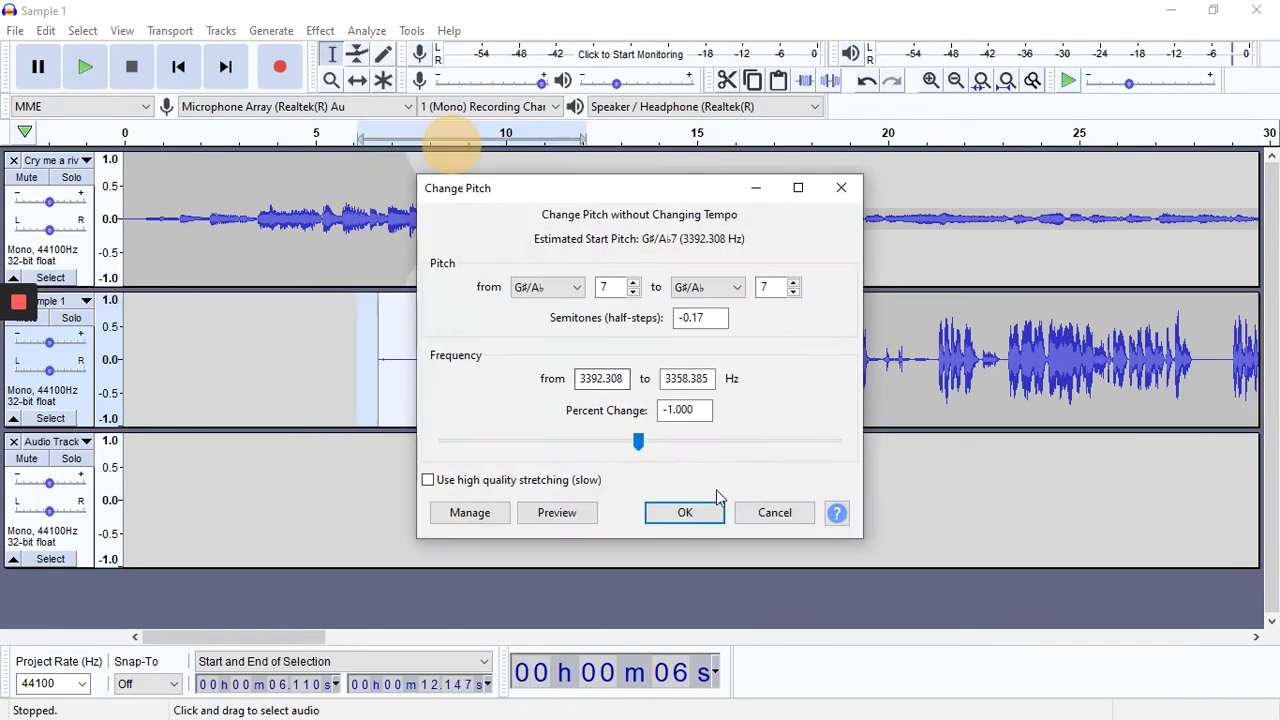
{"action": "left_click_drag", "start_coordinate": [640, 443], "coordinate": [657, 455]}
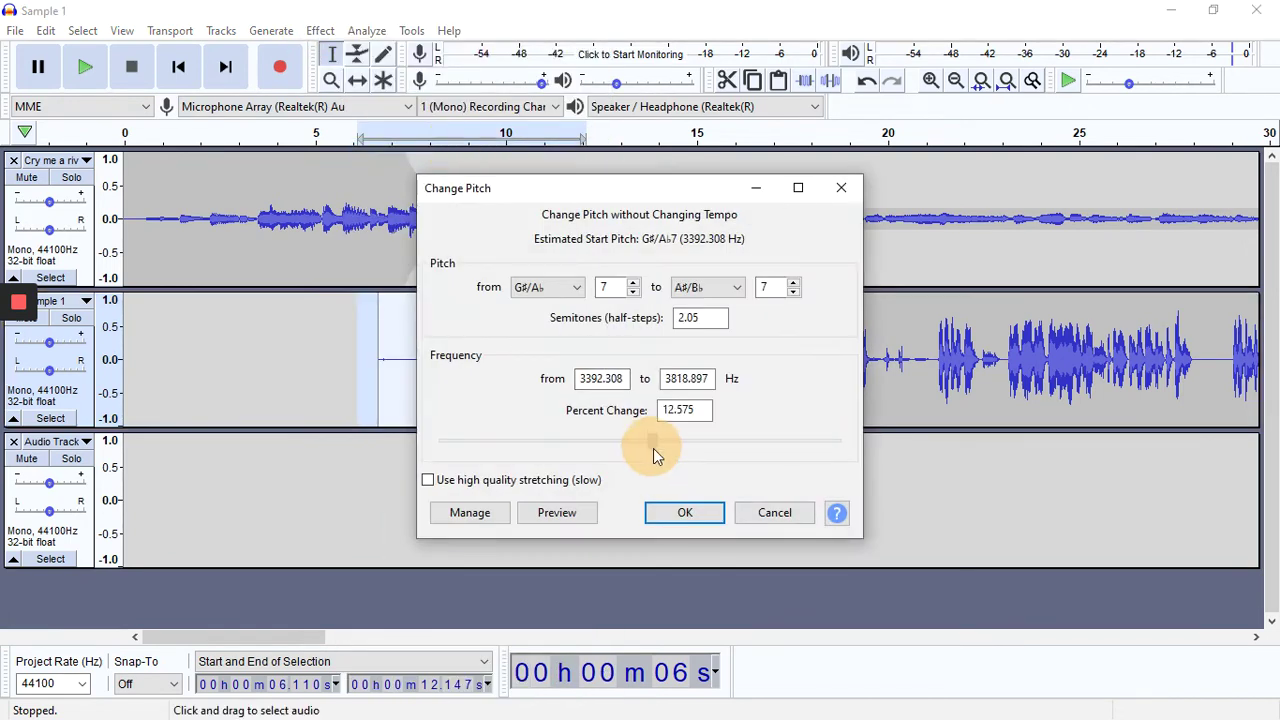
{"action": "left_click", "coordinate": [685, 512]}
Play the pitch-shifted phrase from about 7 s, then undo the pitch change.
{"action": "left_click", "coordinate": [391, 366]}
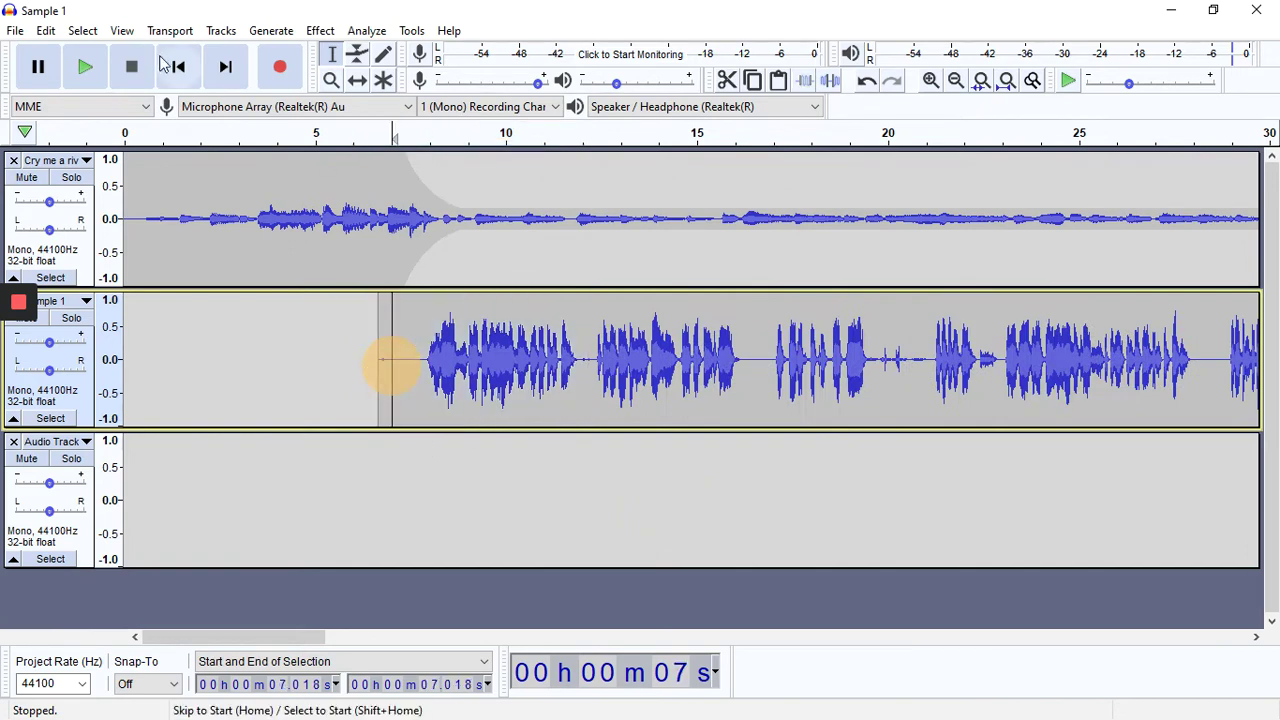
{"action": "left_click", "coordinate": [86, 67]}
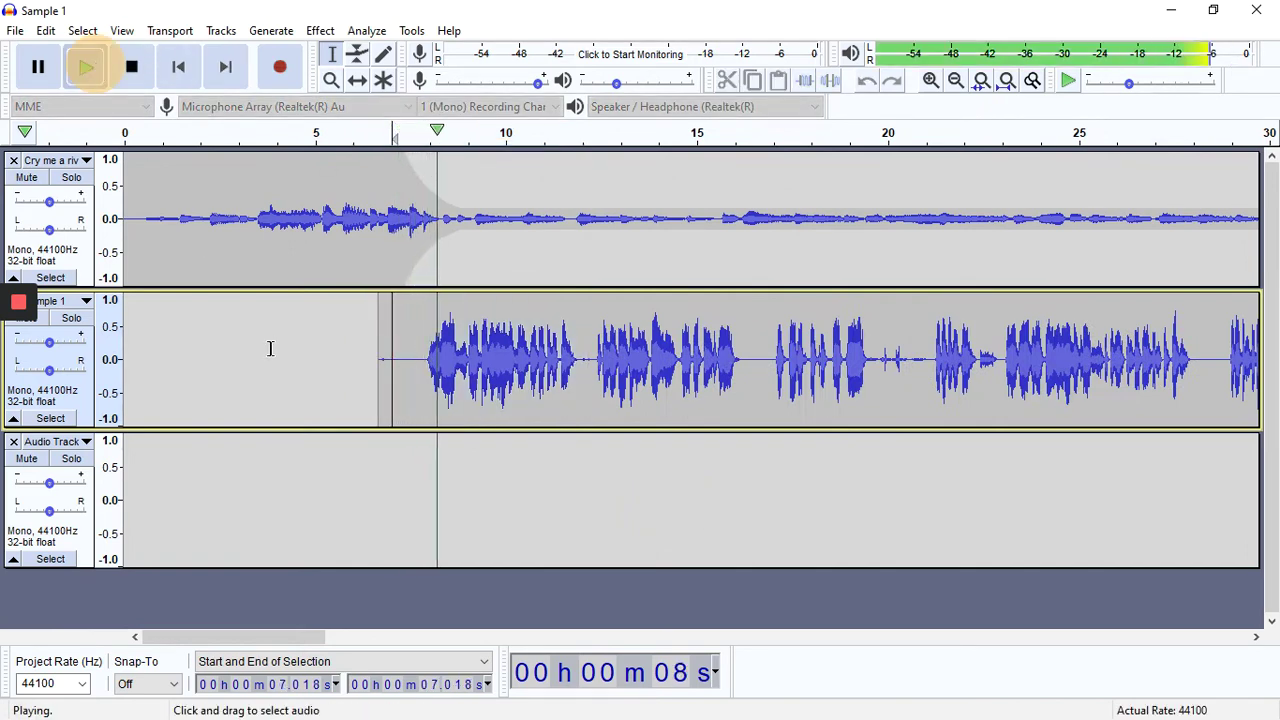
{"action": "left_click", "coordinate": [146, 82]}
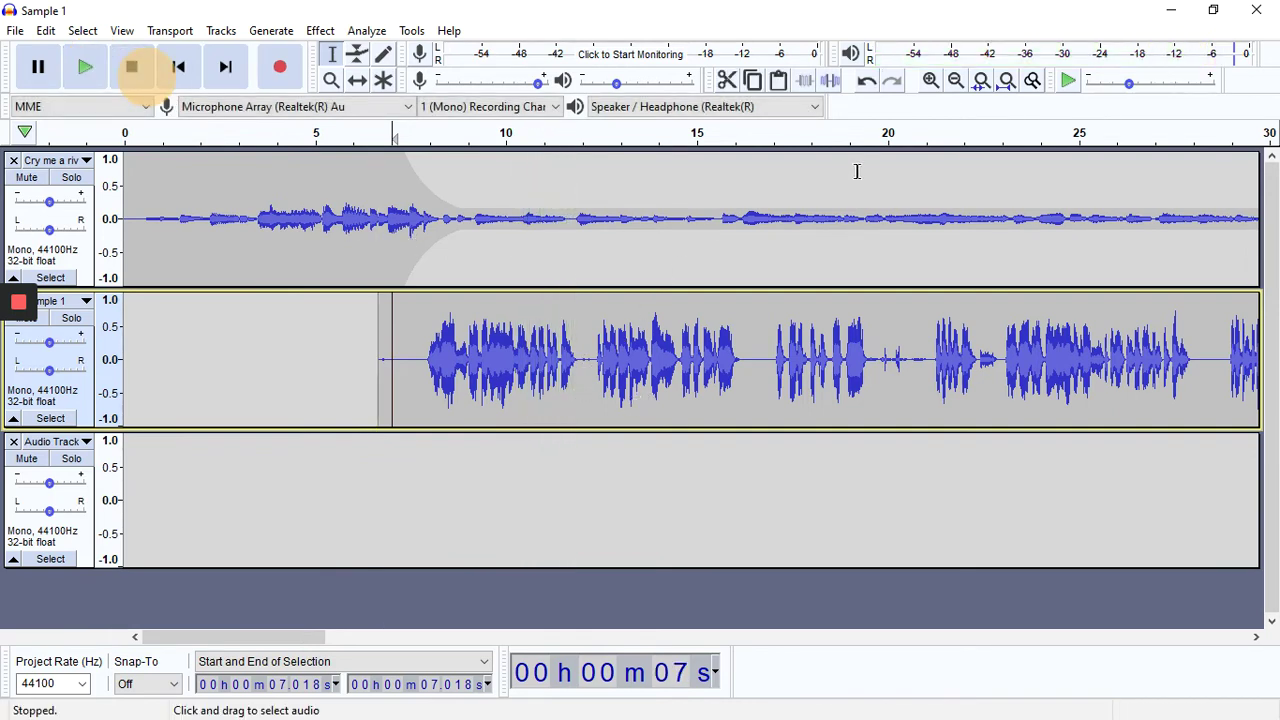
{"action": "left_click", "coordinate": [866, 80]}
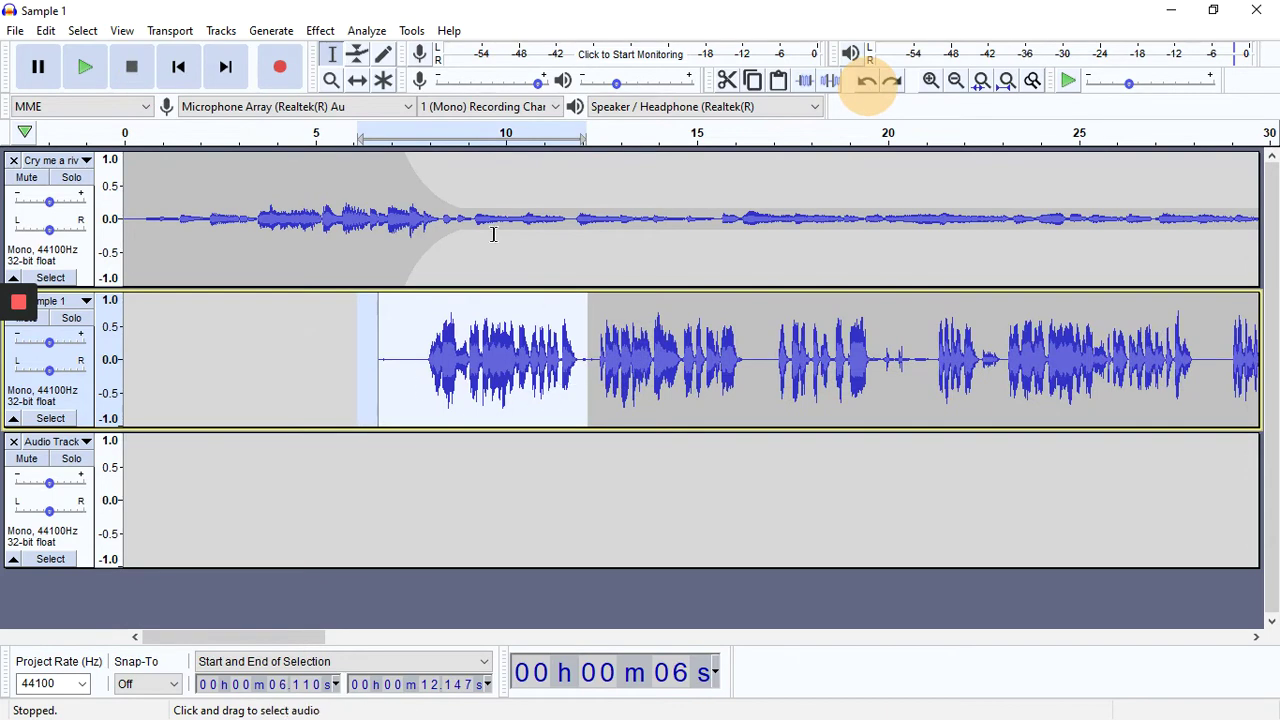
{"action": "left_click", "coordinate": [320, 30]}
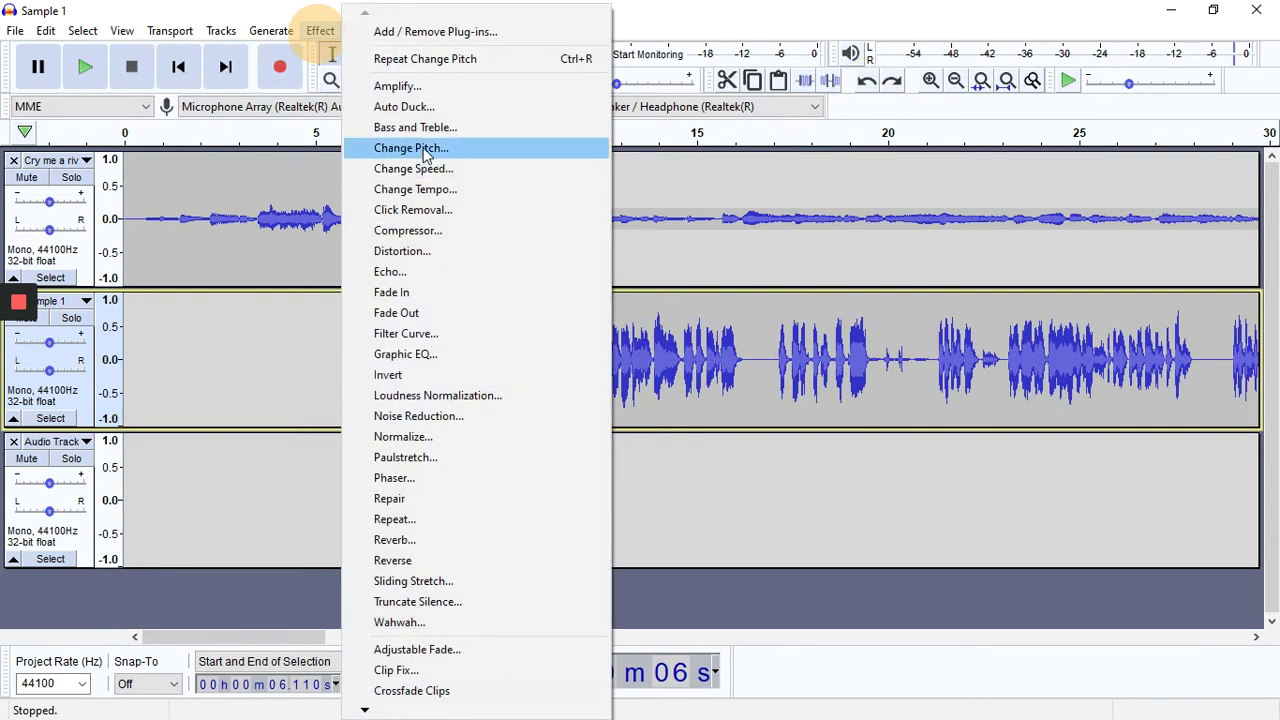
{"action": "left_click", "coordinate": [422, 148]}
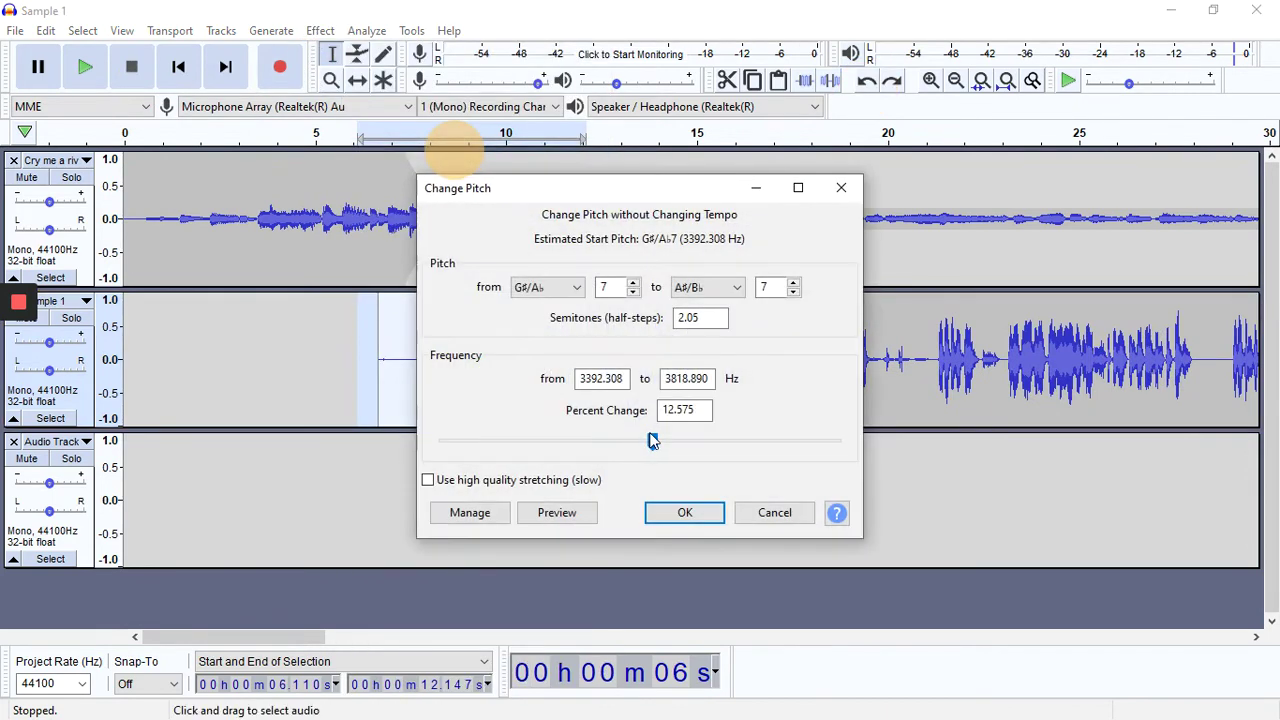
{"action": "left_click_drag", "start_coordinate": [651, 440], "coordinate": [620, 450]}
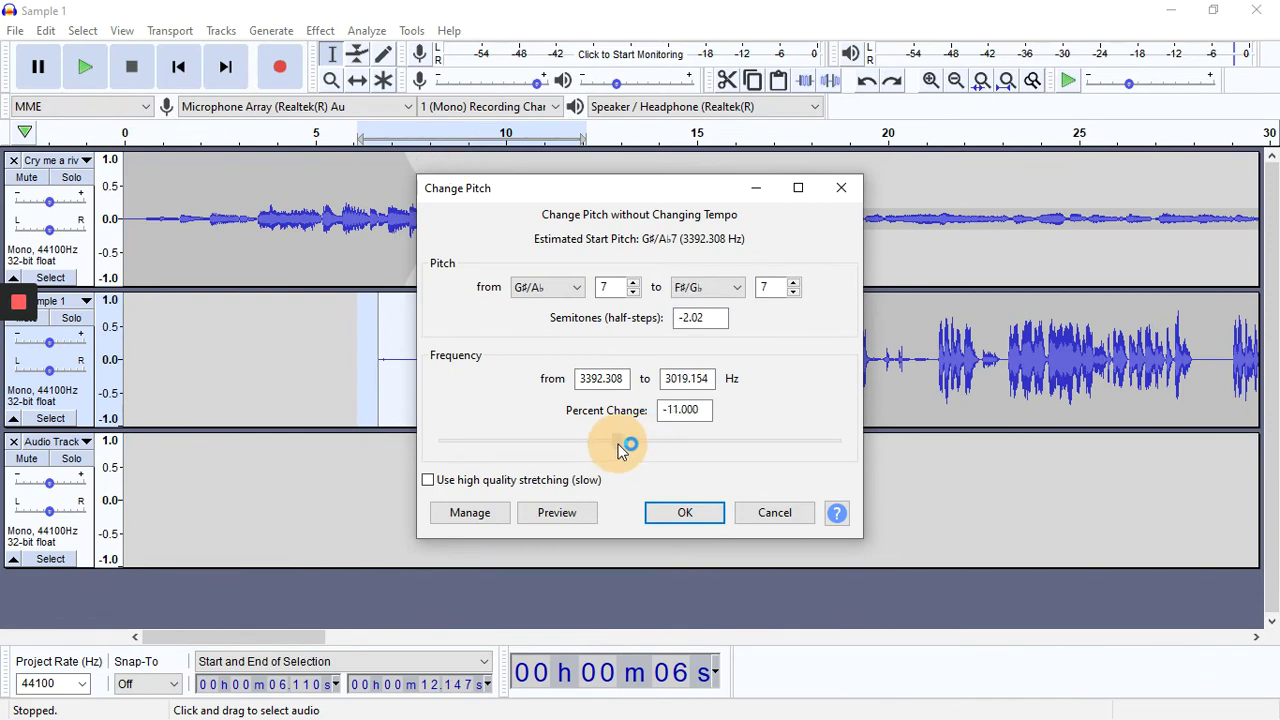
{"action": "left_click", "coordinate": [685, 513]}
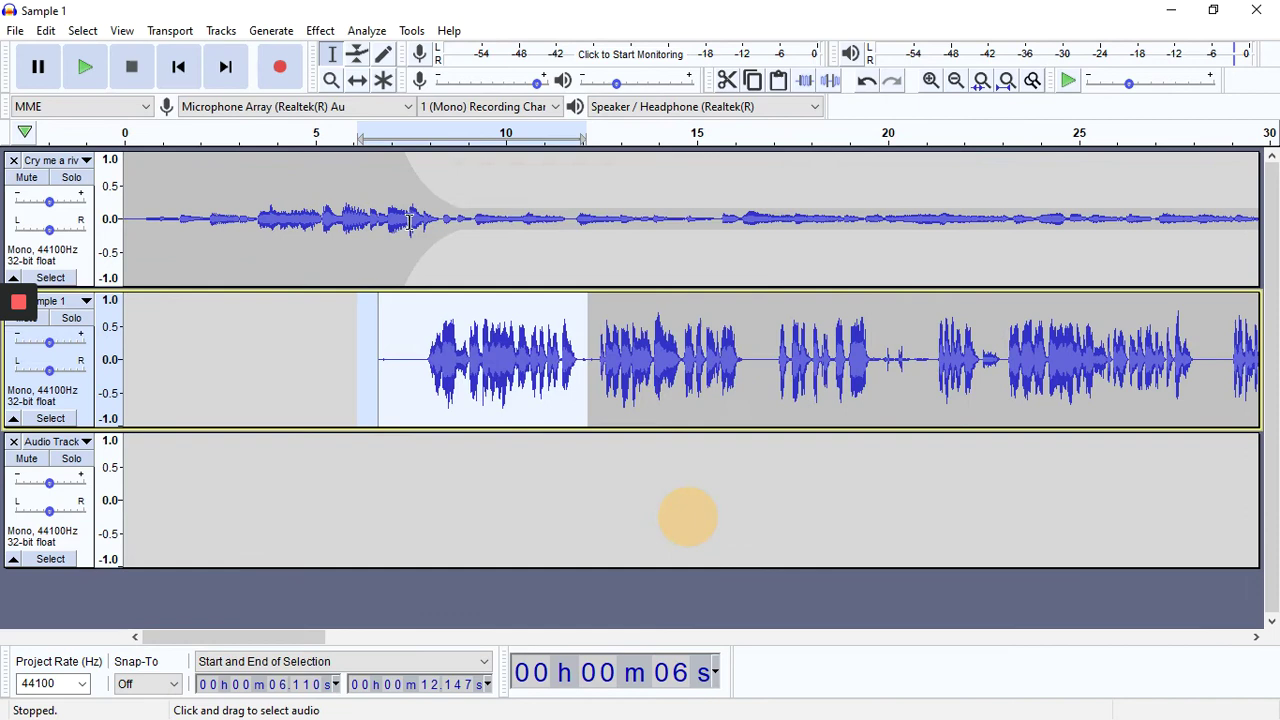
{"action": "left_click", "coordinate": [414, 308]}
{"action": "left_click", "coordinate": [86, 66]}
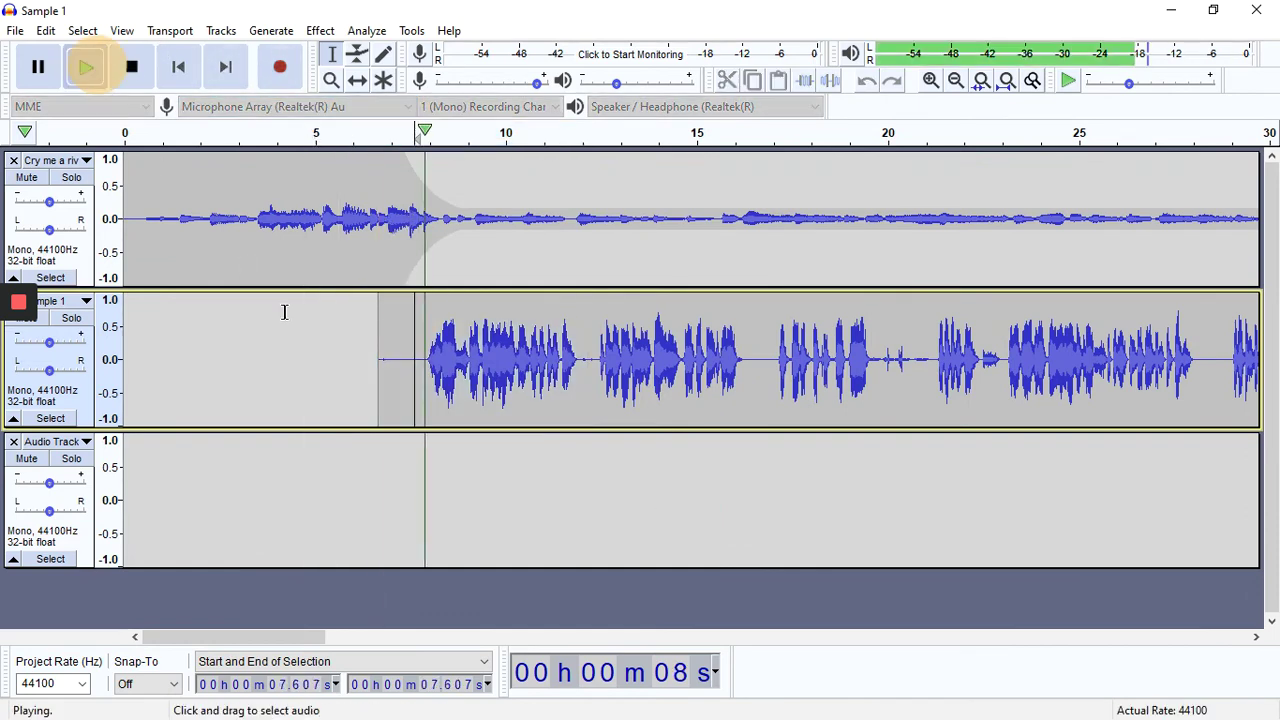
{"action": "left_click", "coordinate": [134, 68]}
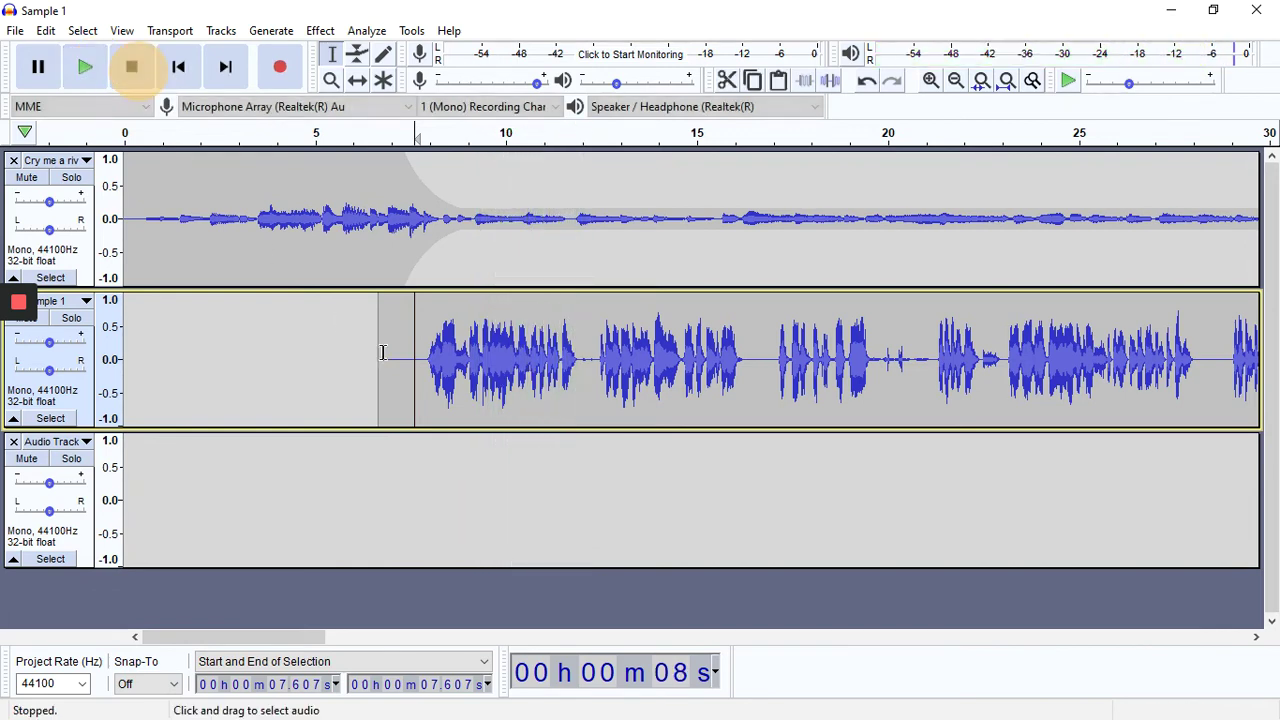
{"action": "left_click", "coordinate": [580, 359]}
{"action": "left_click", "coordinate": [464, 377]}
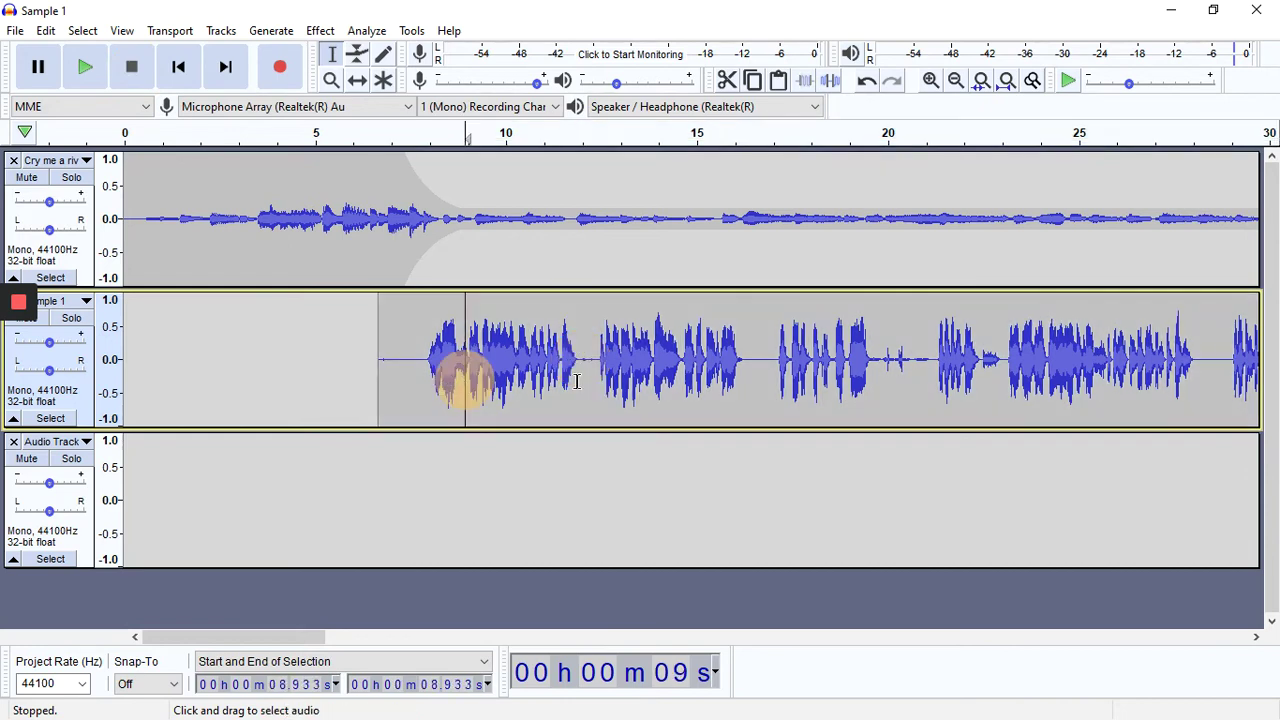
{"action": "left_click_drag", "start_coordinate": [592, 359], "coordinate": [378, 377]}
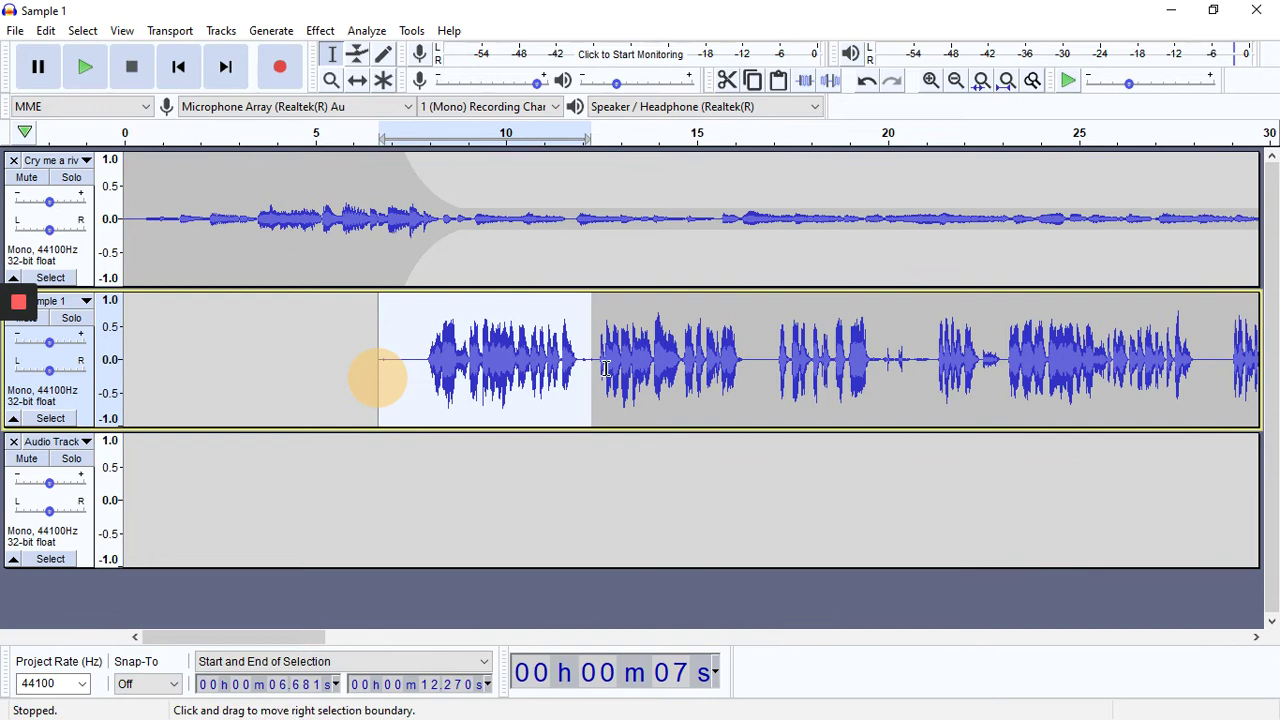
{"action": "left_click", "coordinate": [870, 84]}
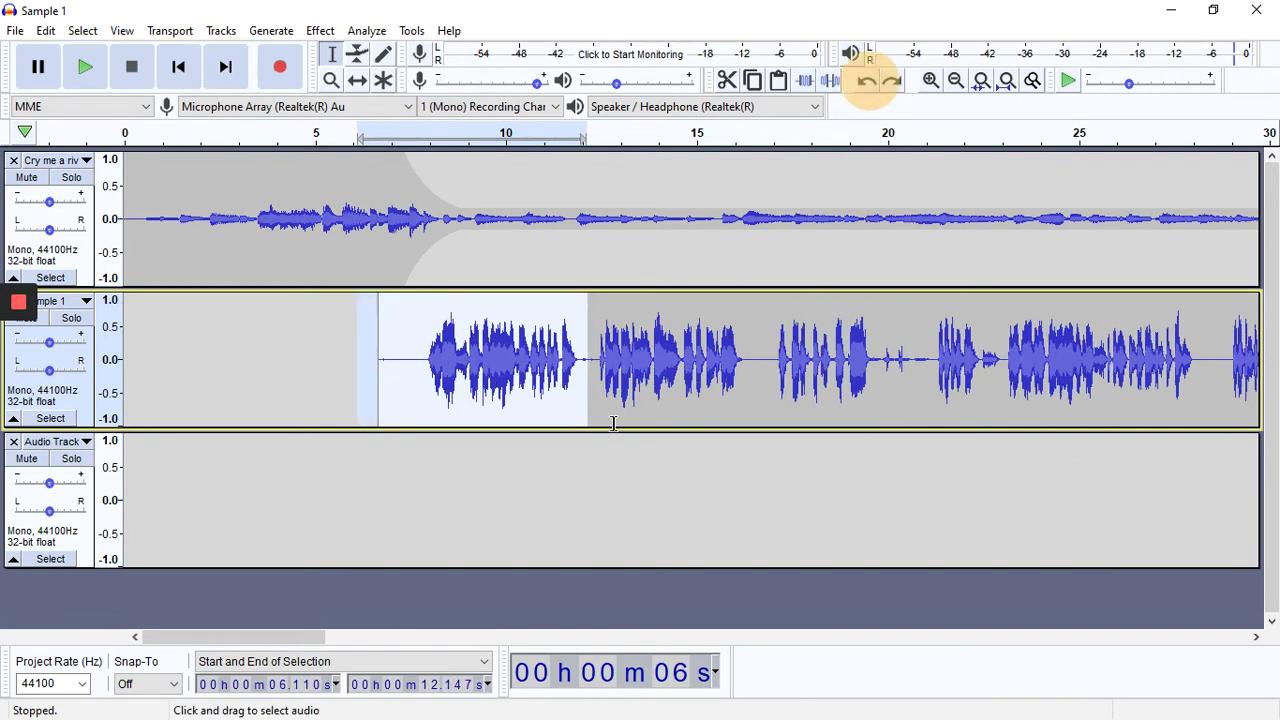
{"action": "left_click", "coordinate": [320, 30]}
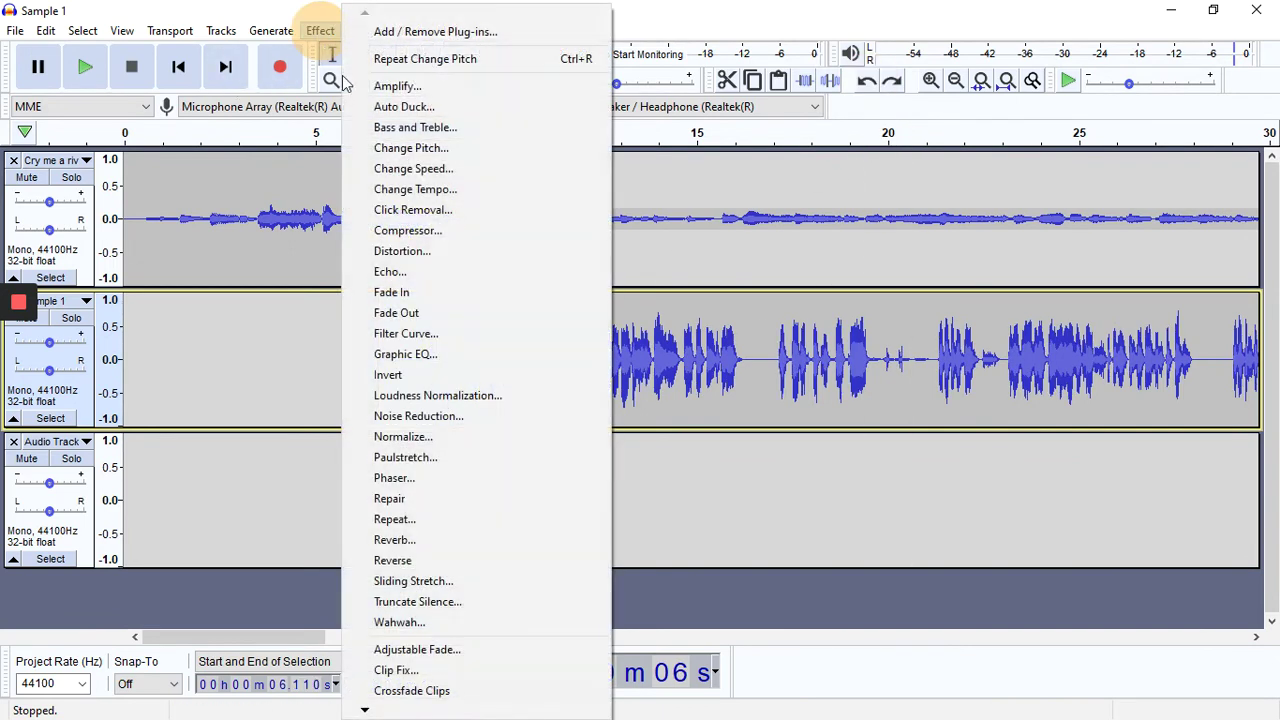
{"action": "left_click", "coordinate": [447, 157]}
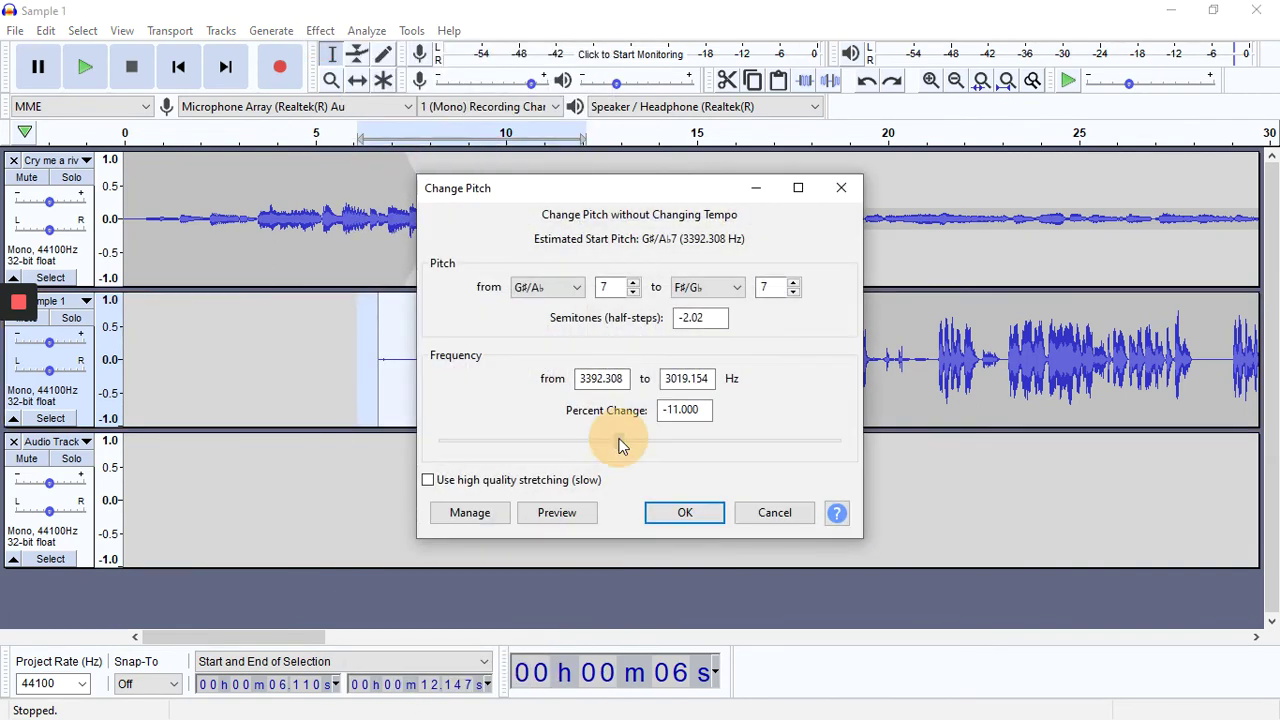
{"action": "left_click_drag", "start_coordinate": [619, 445], "coordinate": [641, 455]}
{"action": "left_click", "coordinate": [776, 513]}
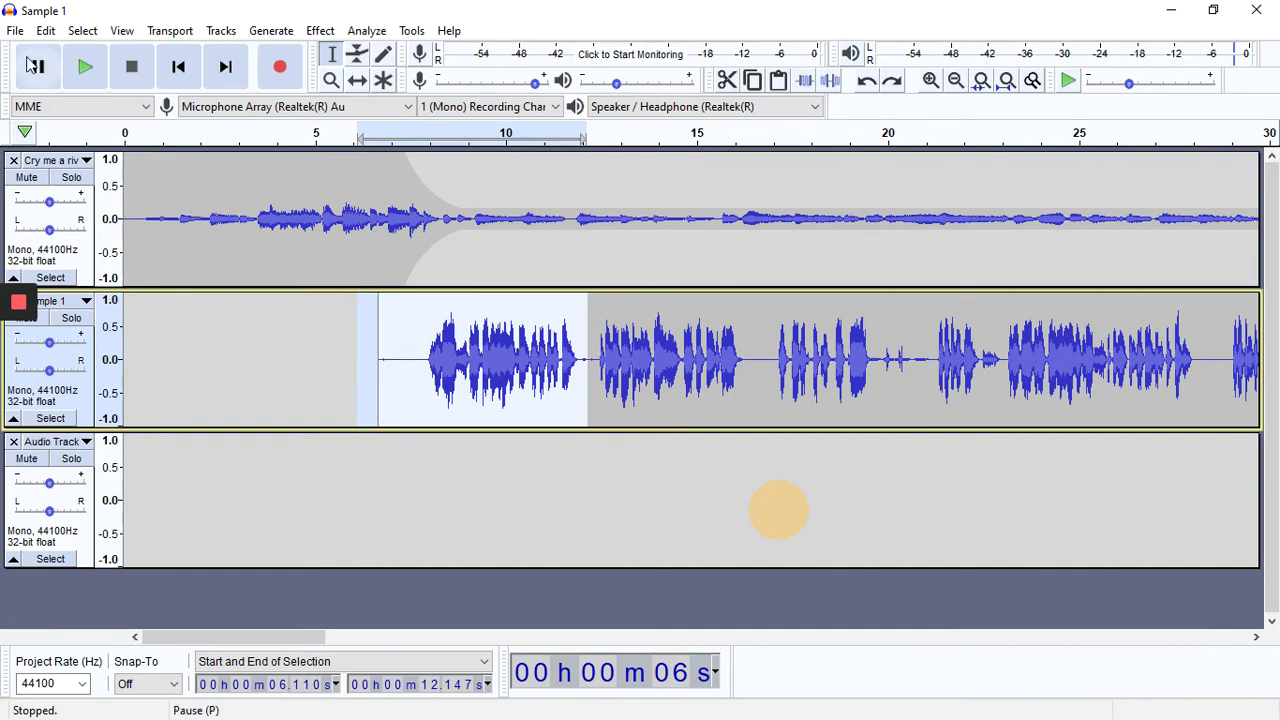
Choose File > Export > Export as MP3 to open the Export Audio dialog.
{"action": "left_click", "coordinate": [15, 30]}
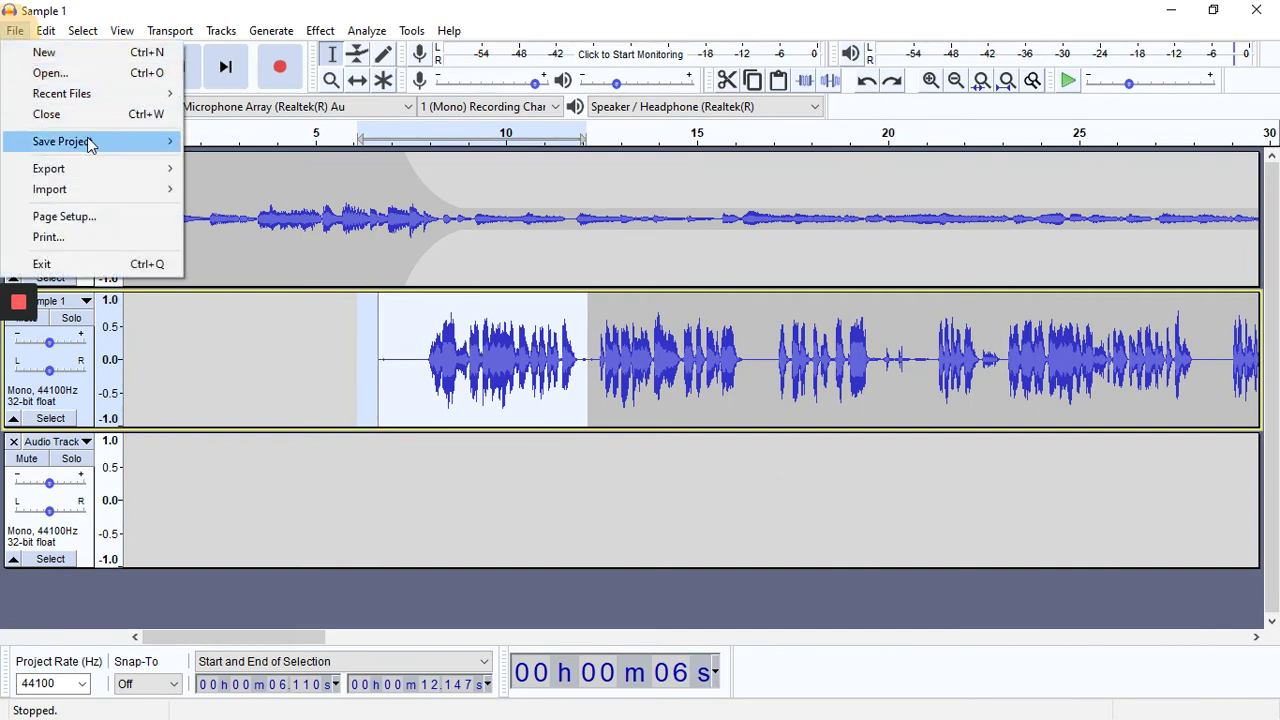
{"action": "mouse_move", "coordinate": [89, 141]}
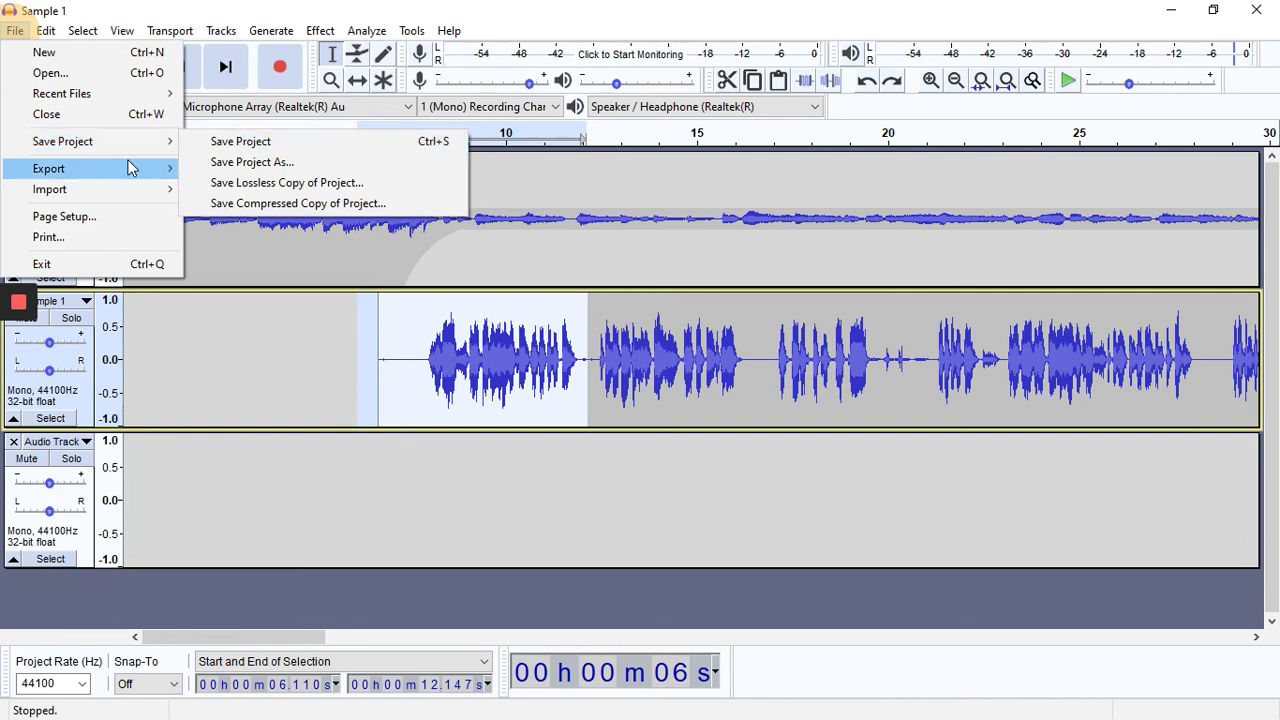
{"action": "mouse_move", "coordinate": [121, 175]}
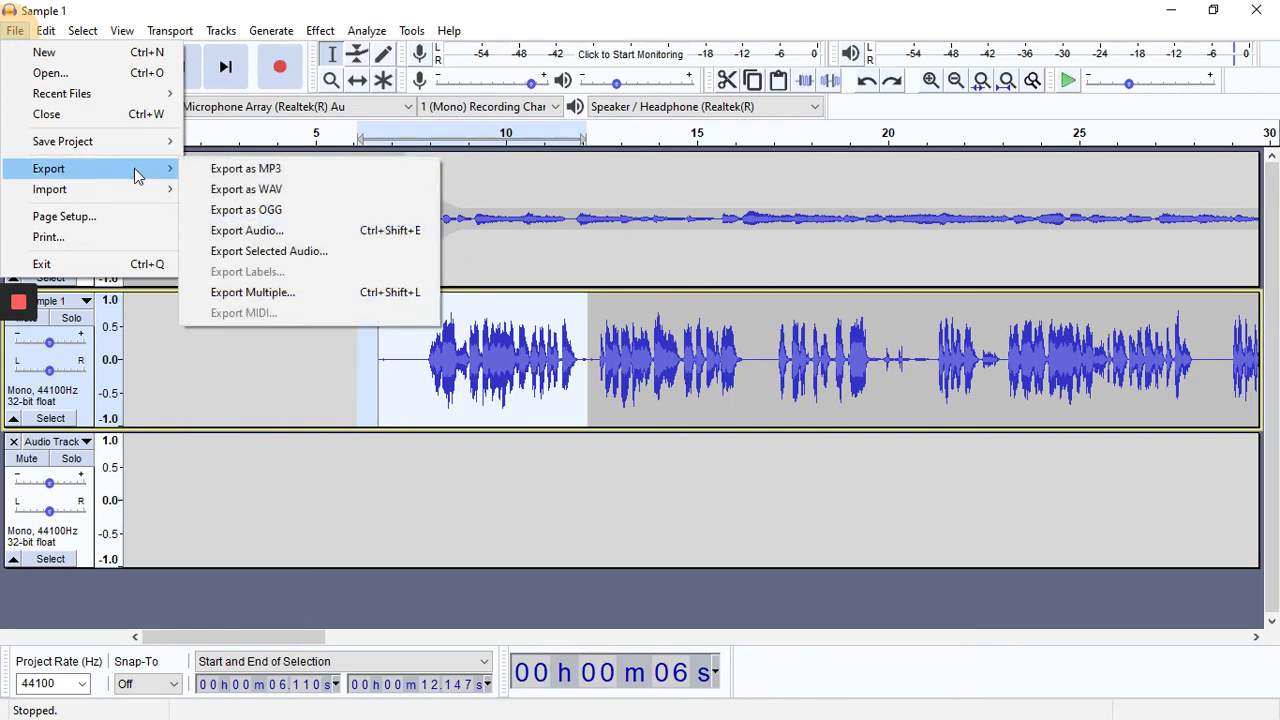
{"action": "left_click", "coordinate": [257, 178]}
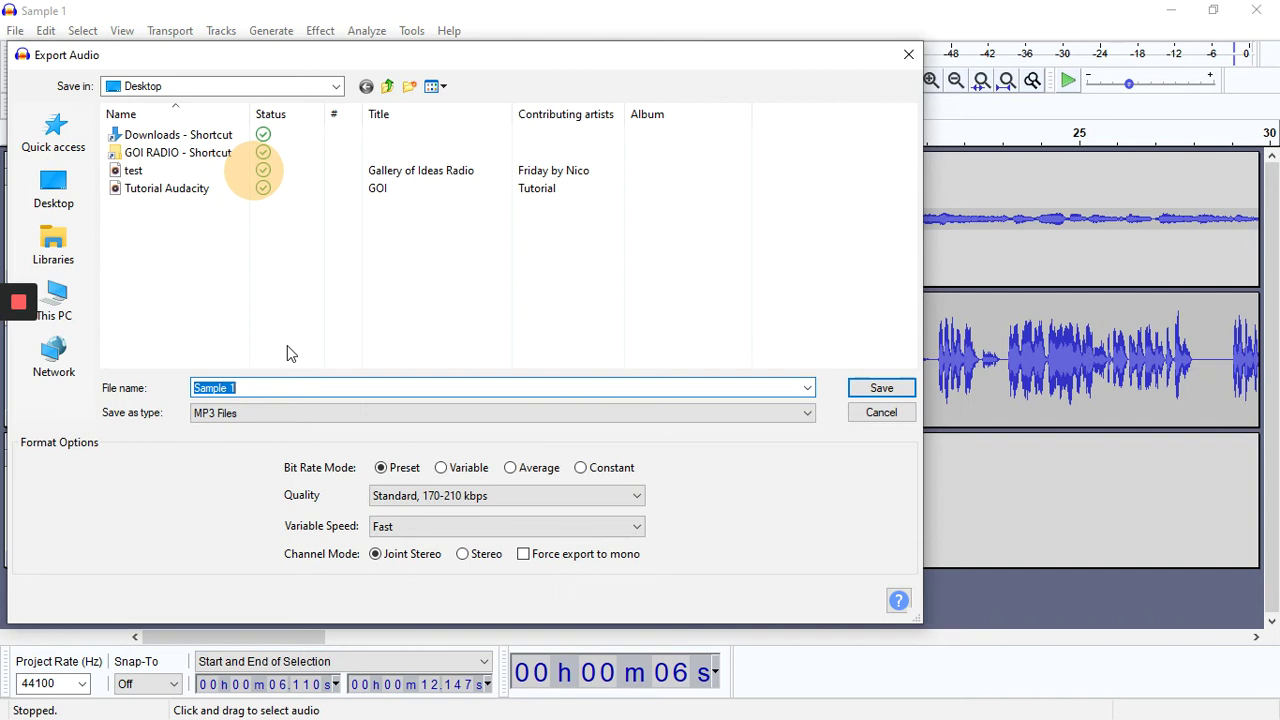
Save the MP3 as 'Audacity Tutorial' and accept the mono mixdown warning.
{"action": "type", "text": "Audacity Tutorial"}
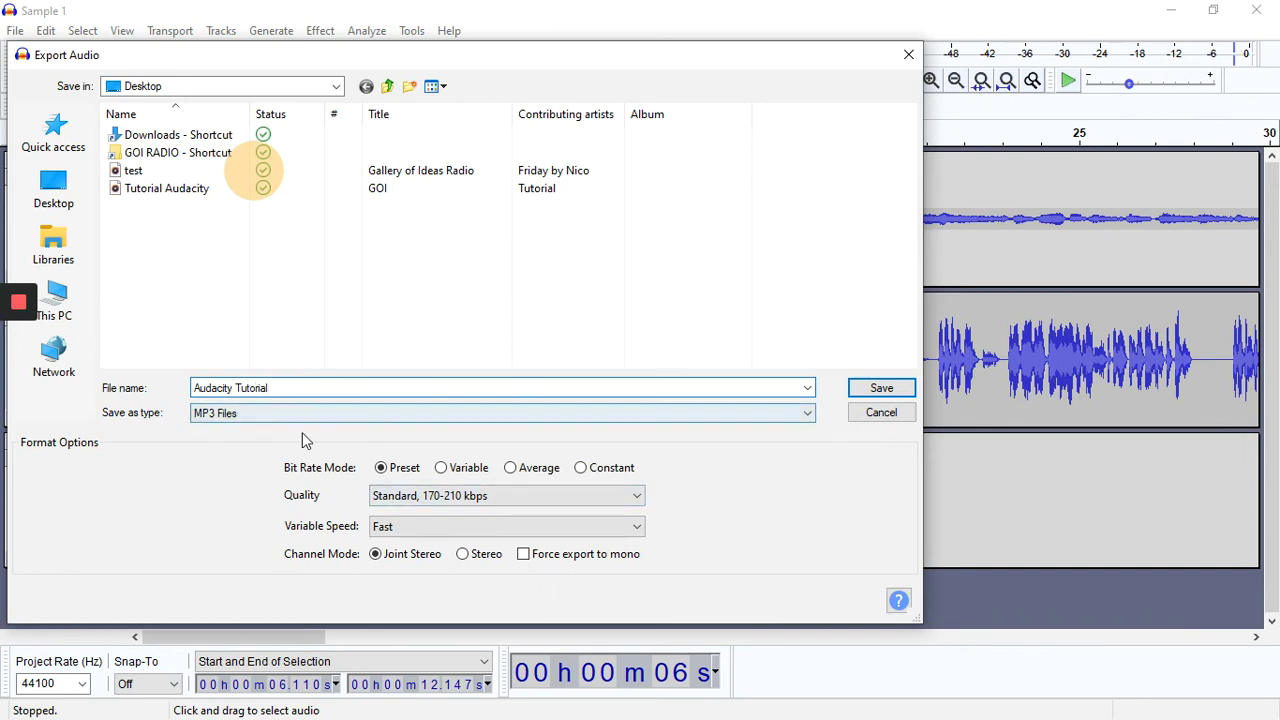
{"action": "left_click", "coordinate": [866, 387]}
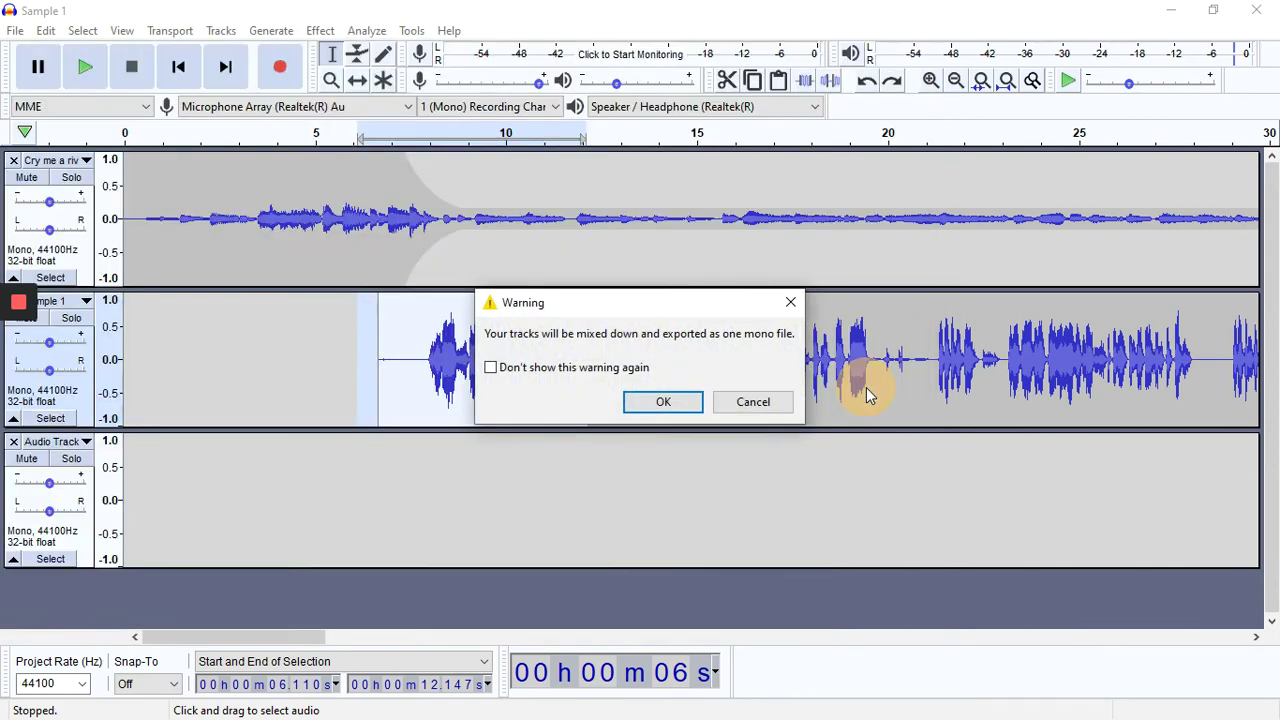
{"action": "left_click", "coordinate": [677, 410]}
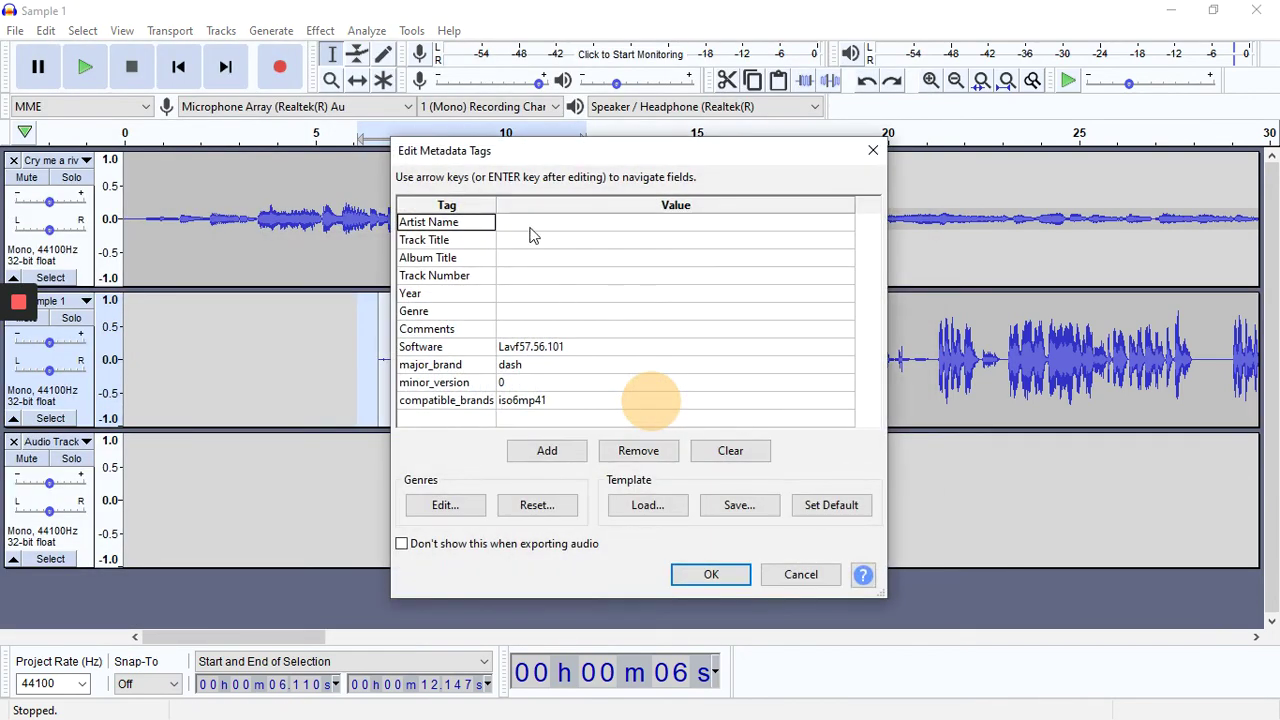
Enter the artist's name as Artist Name and 'Tutorial' as Track Title, then confirm to export.
{"action": "left_click", "coordinate": [530, 233]}
{"action": "left_click", "coordinate": [530, 233]}
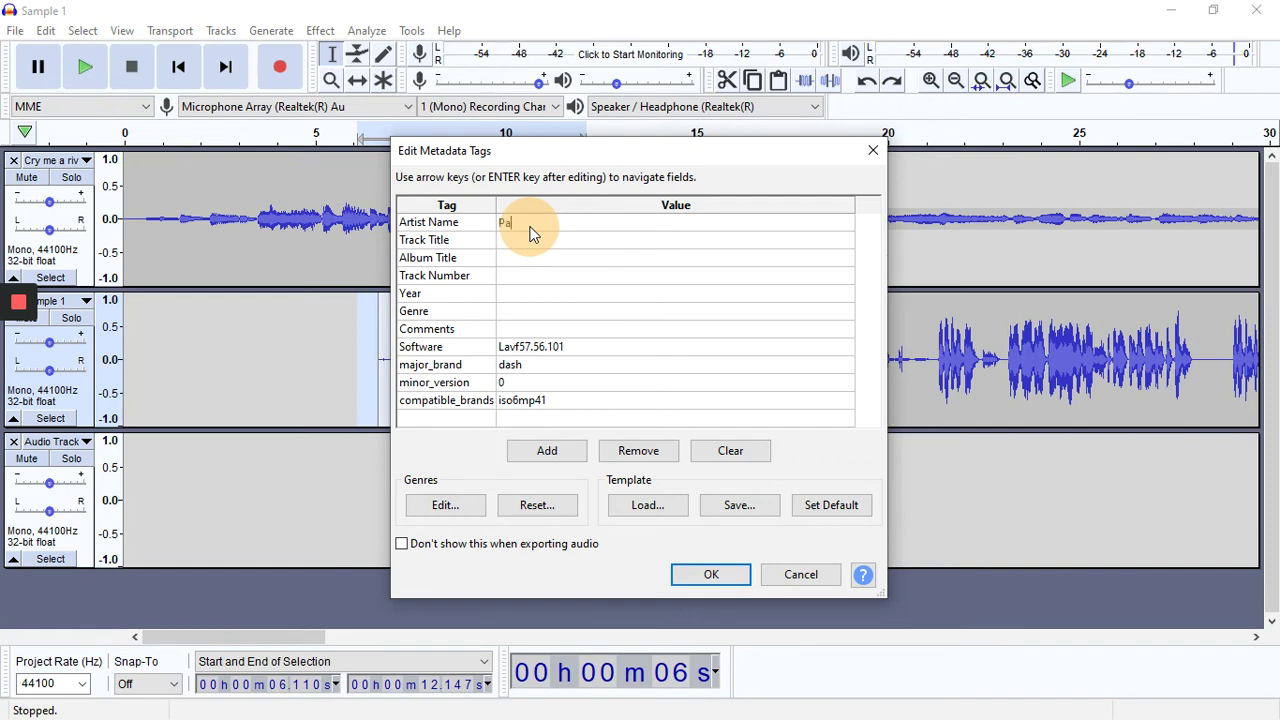
{"action": "type", "text": "Patricia Curty"}
{"action": "left_click", "coordinate": [599, 242]}
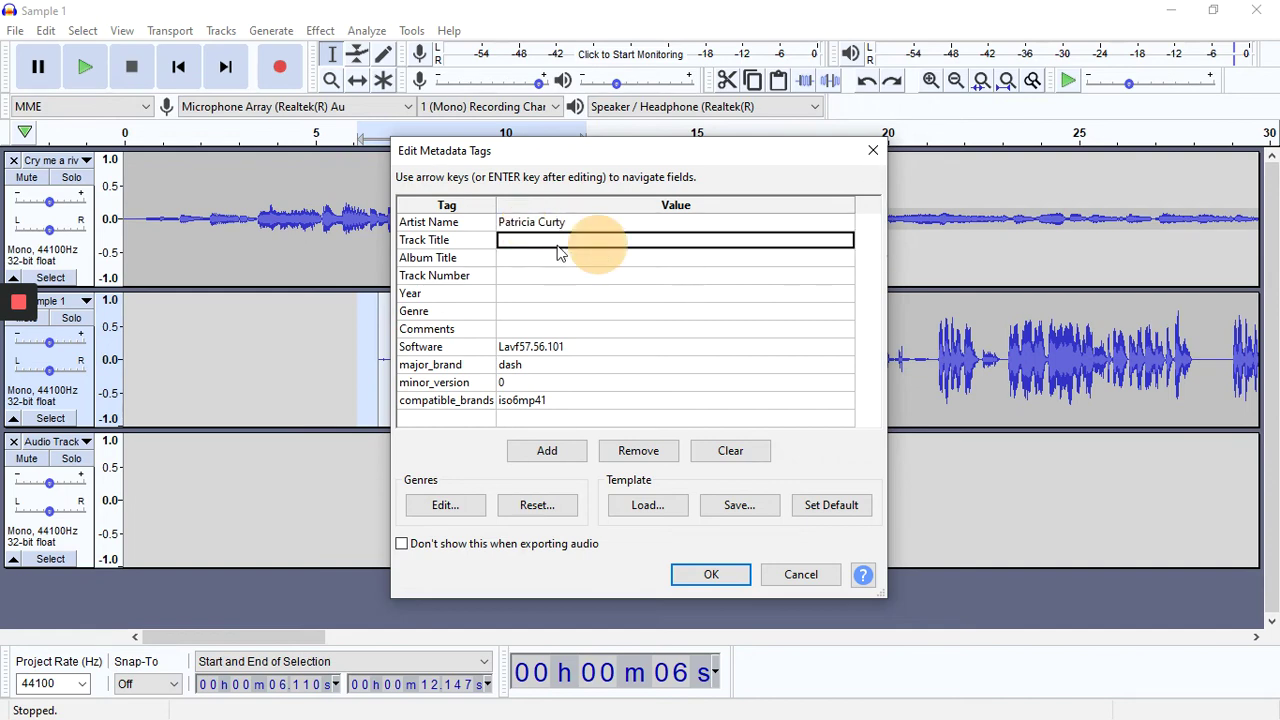
{"action": "left_click", "coordinate": [548, 245]}
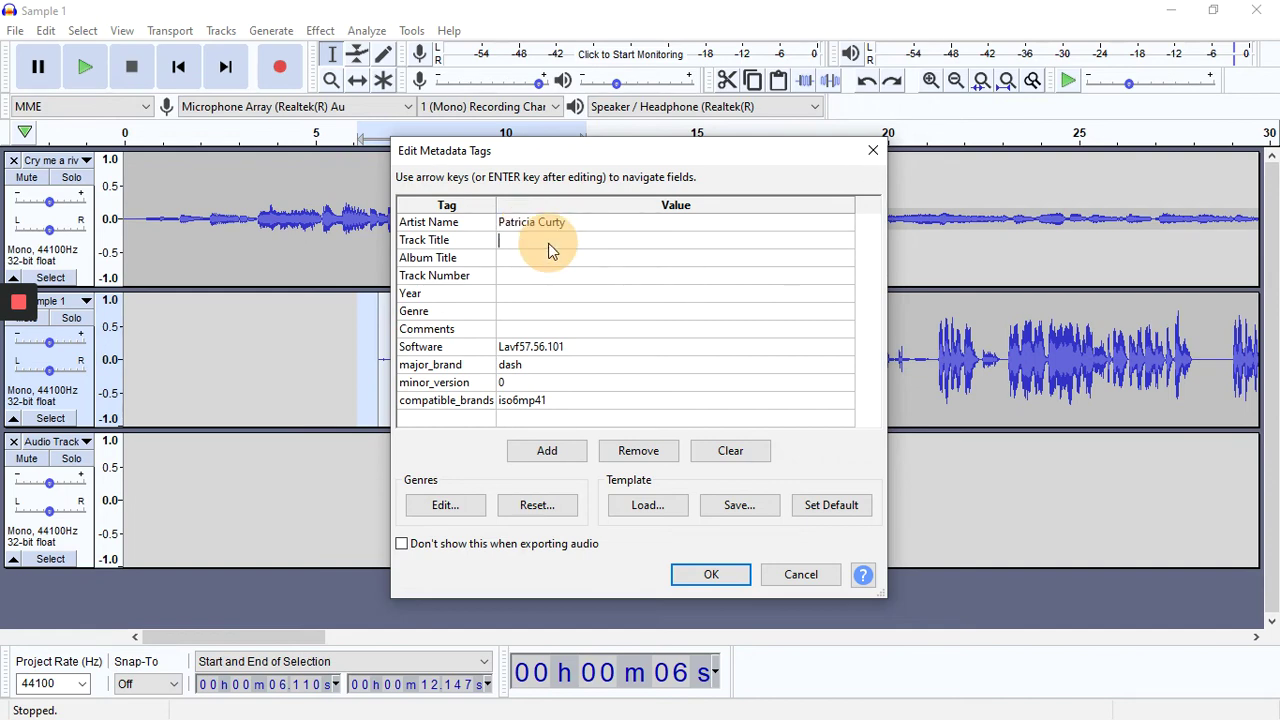
{"action": "type", "text": "Tur"}
{"action": "type", "text": "orial"}
{"action": "left_click", "coordinate": [735, 575]}
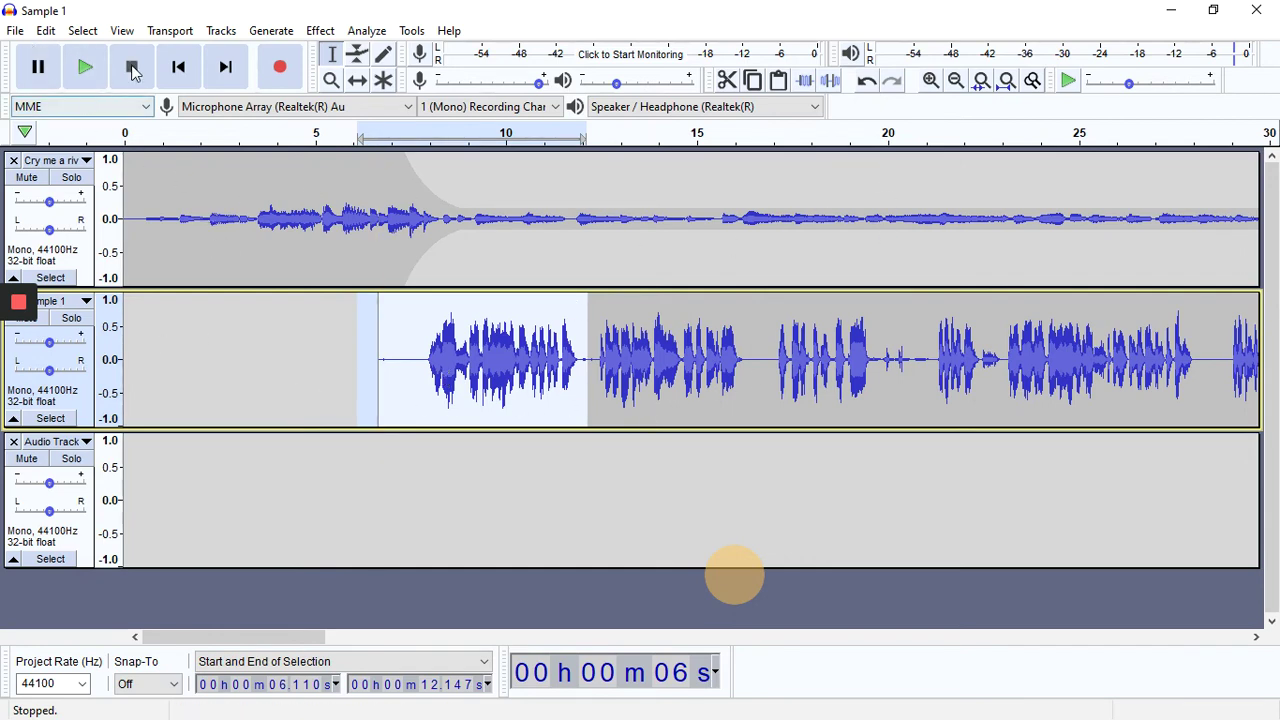
Zoom the timeline out to about -0:30 to 8:00 so all three tracks fit.
{"action": "double_click", "coordinate": [955, 86]}
{"action": "left_click", "coordinate": [955, 86]}
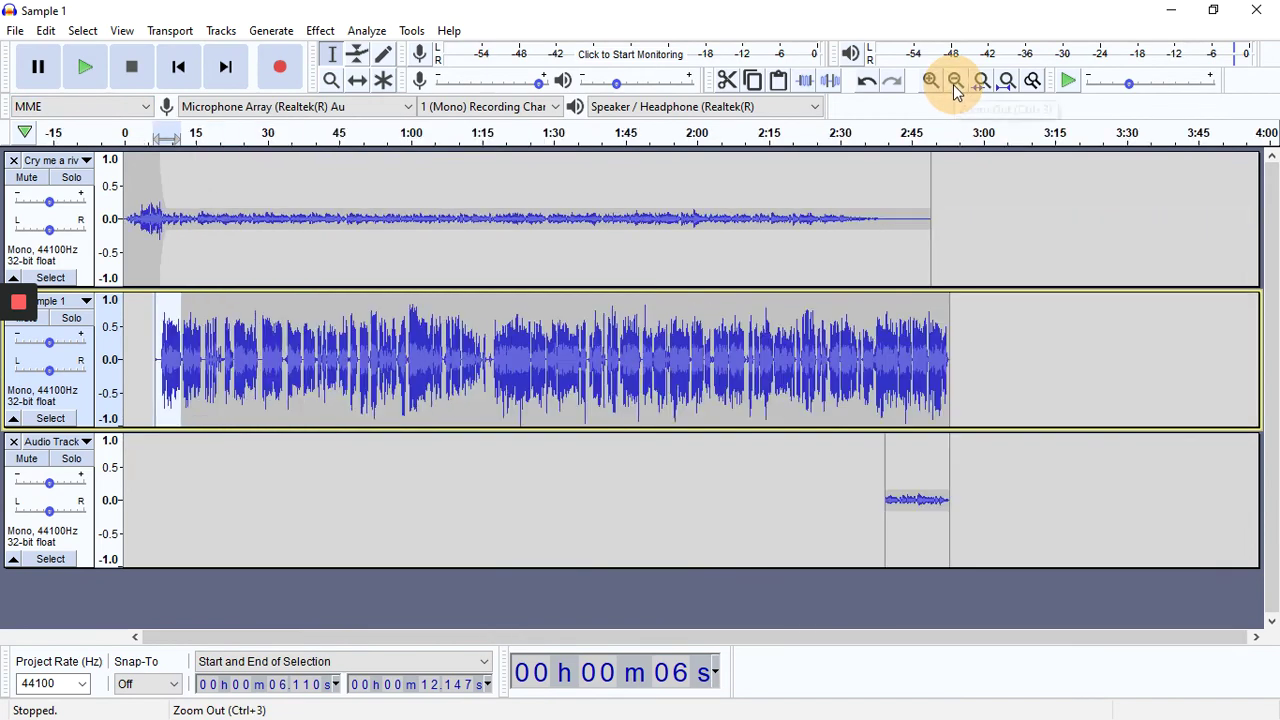
{"action": "left_click", "coordinate": [955, 86]}
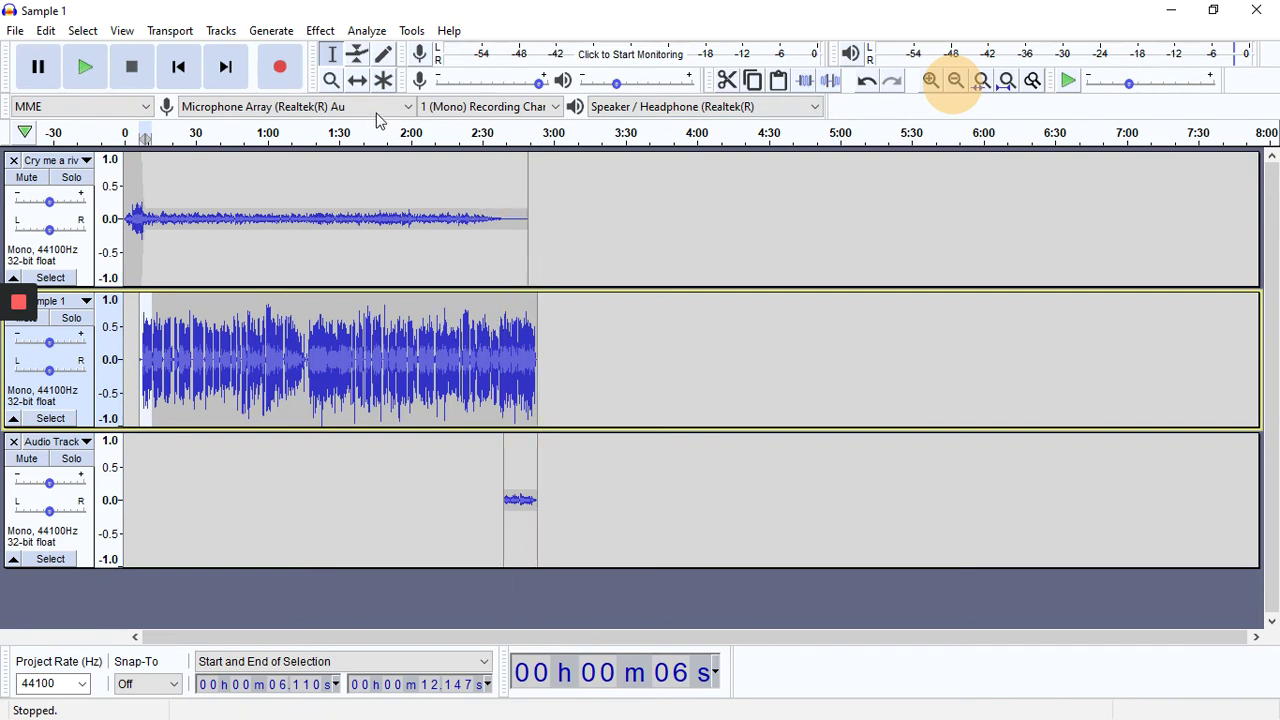
{"action": "left_click", "coordinate": [320, 31]}
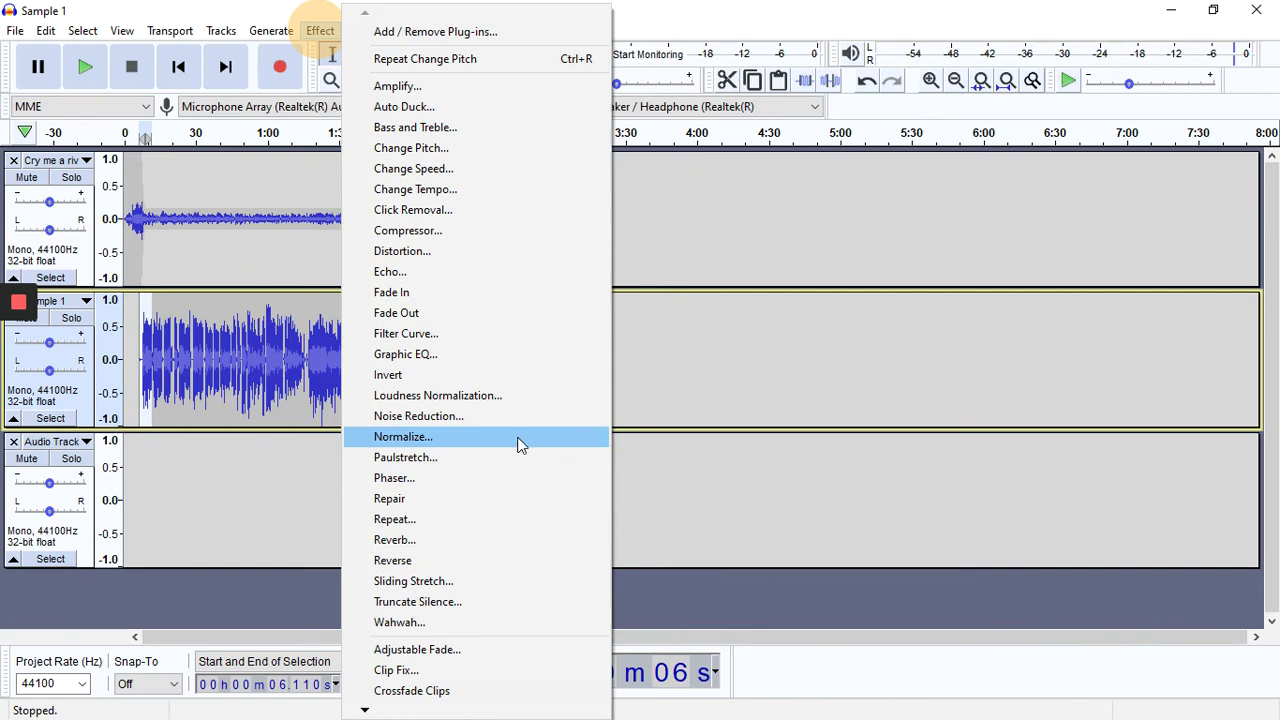
{"action": "left_click", "coordinate": [578, 313]}
{"action": "left_click", "coordinate": [703, 240]}
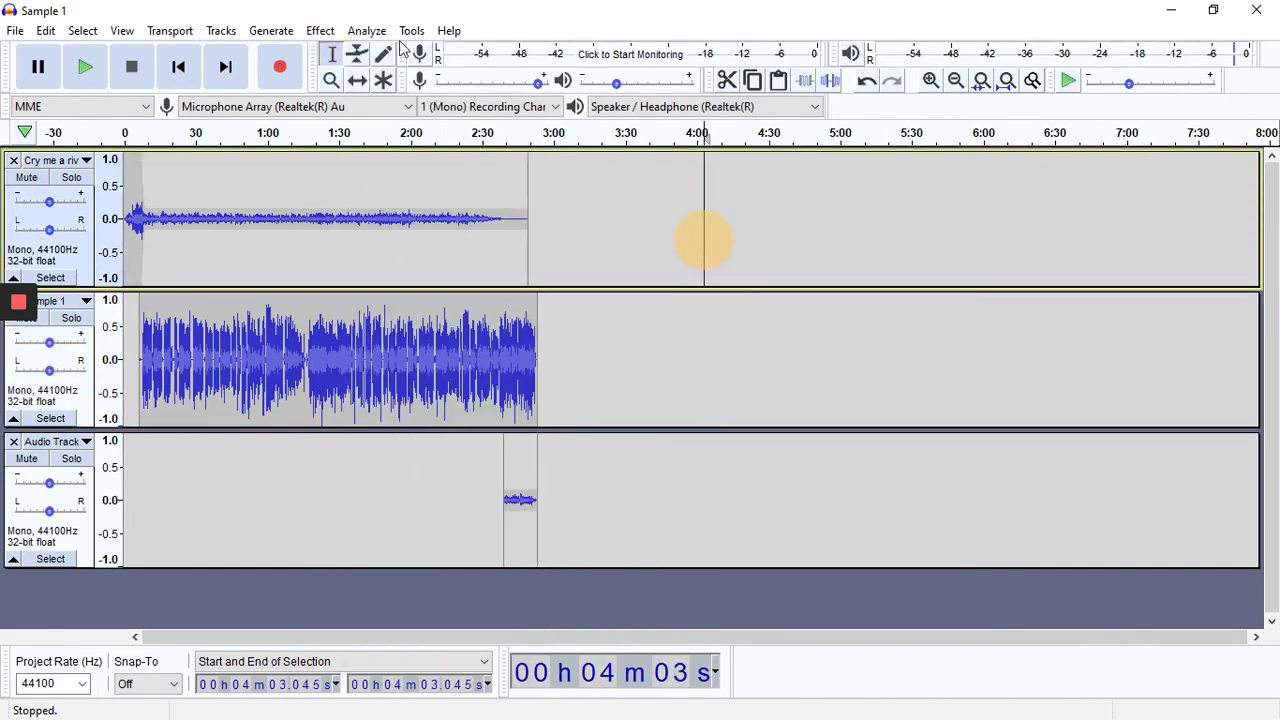
{"action": "left_click", "coordinate": [320, 30]}
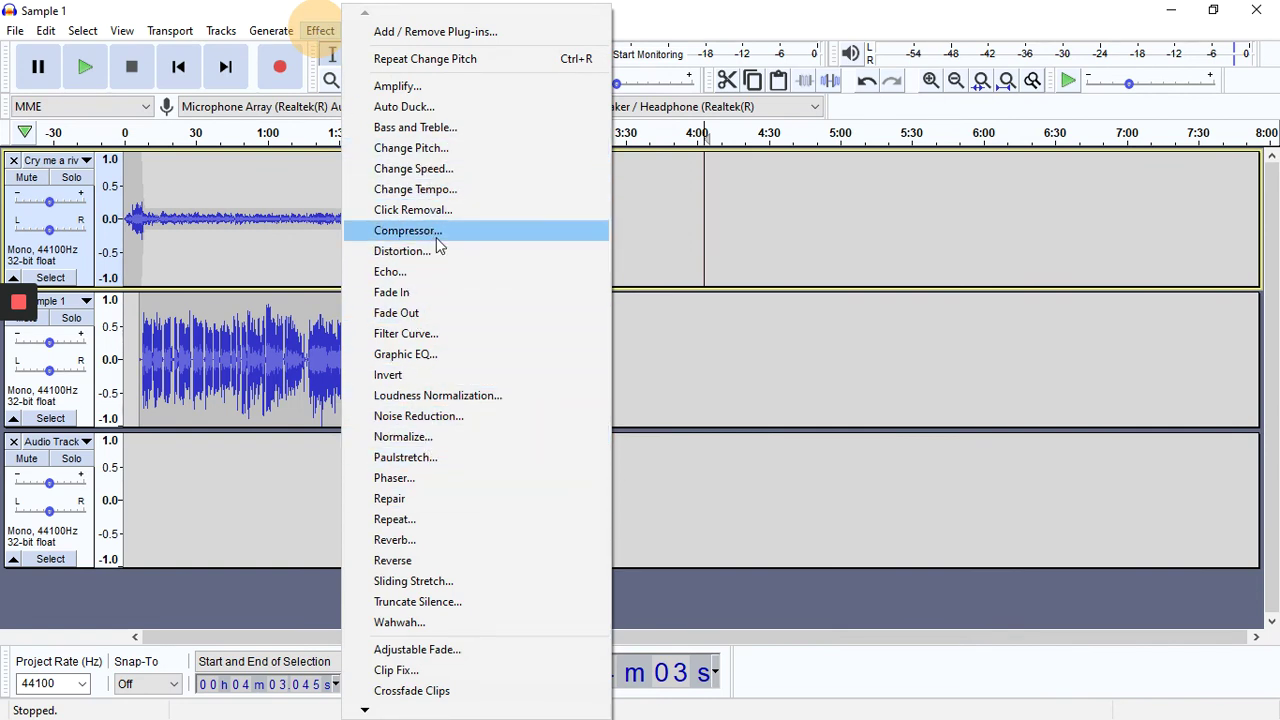
{"action": "left_click", "coordinate": [285, 393]}
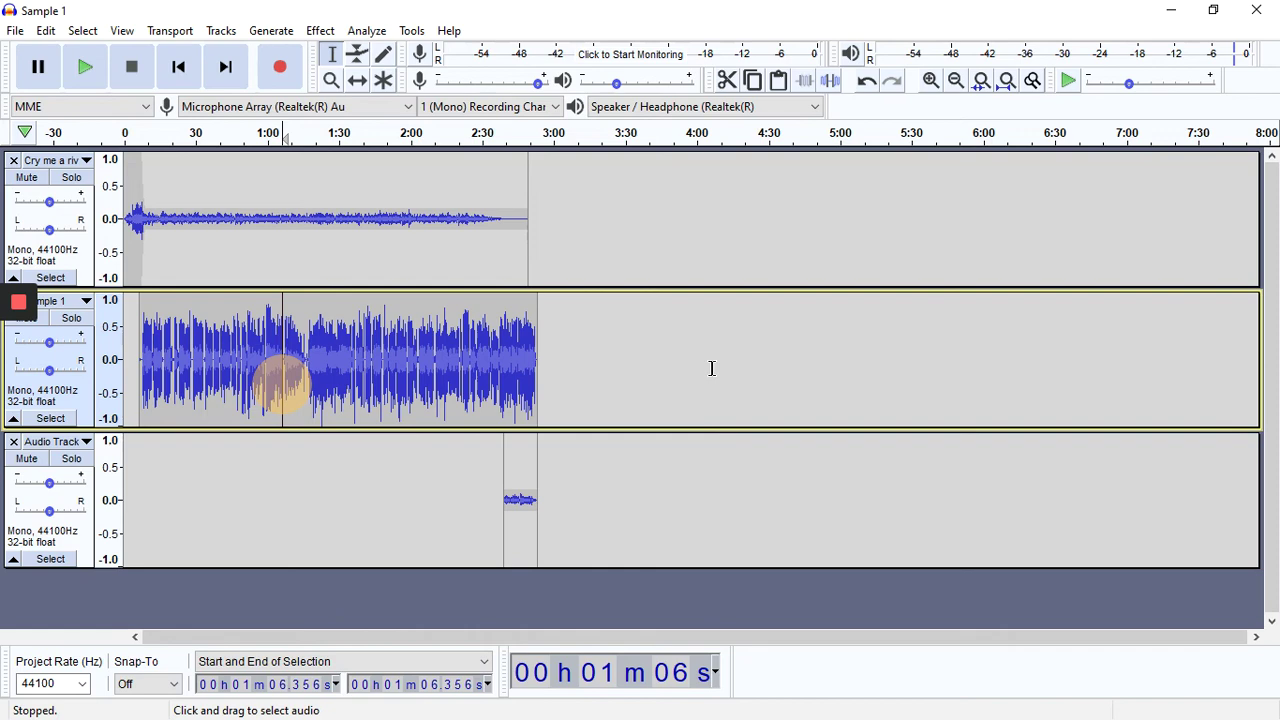
{"action": "left_click", "coordinate": [320, 30]}
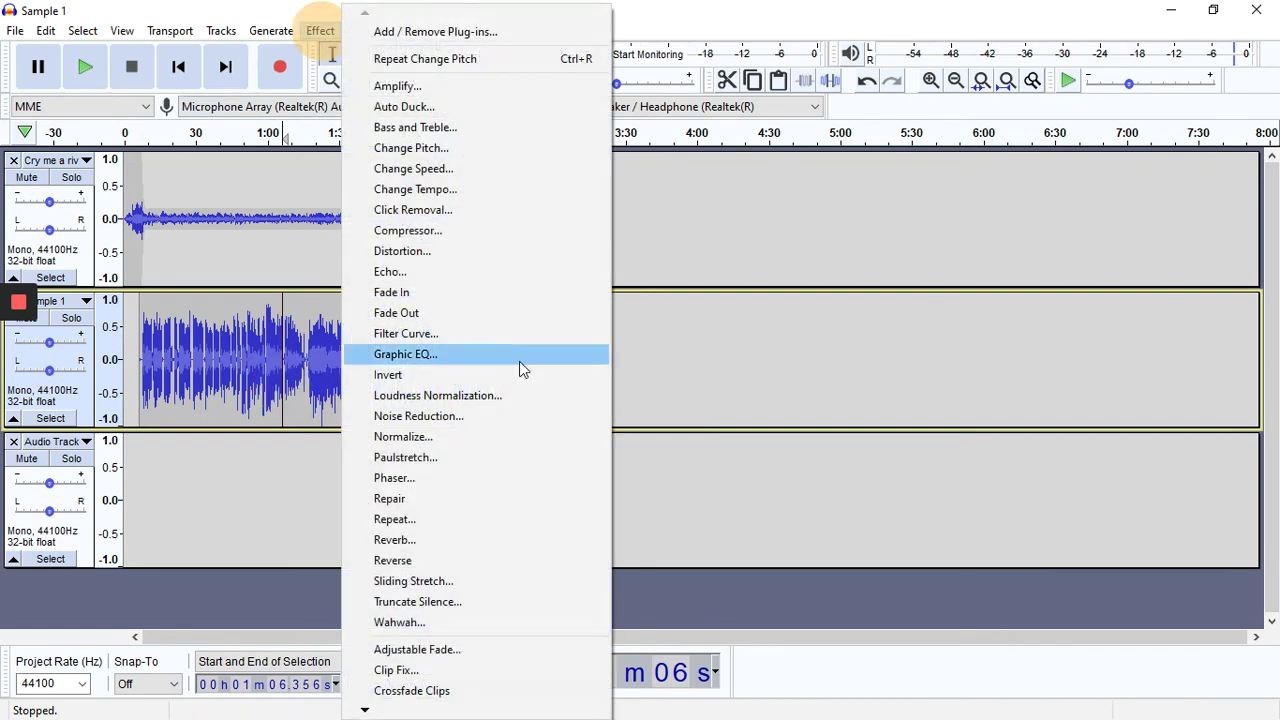
{"action": "left_click", "coordinate": [728, 374]}
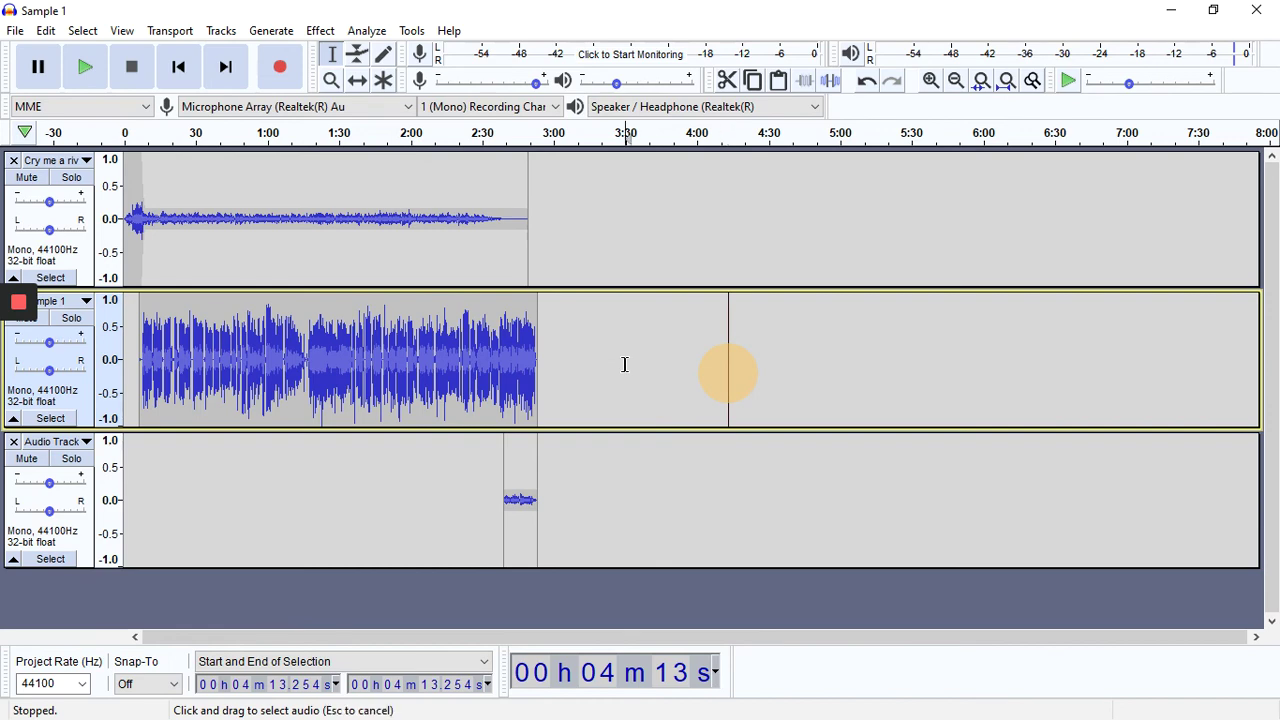
After a few trial selections, select 2:00 to about 2:43 of the Sample 1 voice track.
{"action": "left_click_drag", "start_coordinate": [625, 364], "coordinate": [118, 360]}
{"action": "left_click", "coordinate": [551, 395]}
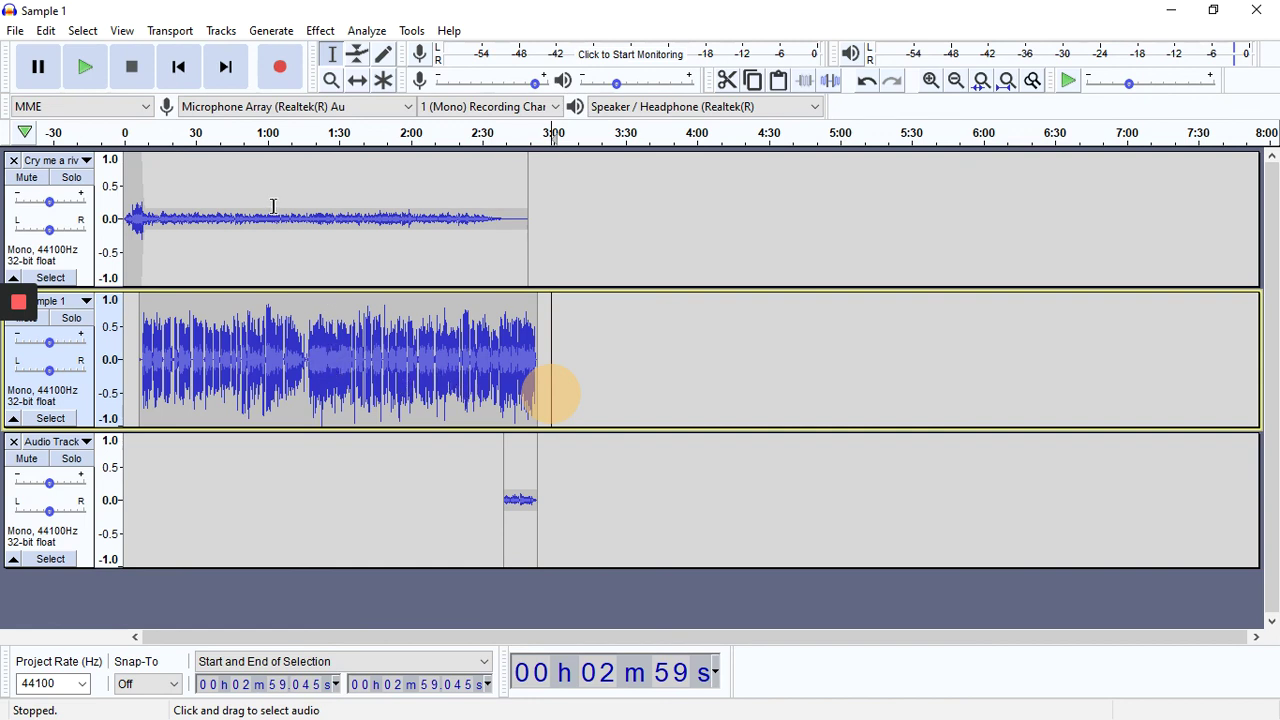
{"action": "left_click_drag", "start_coordinate": [273, 206], "coordinate": [390, 224]}
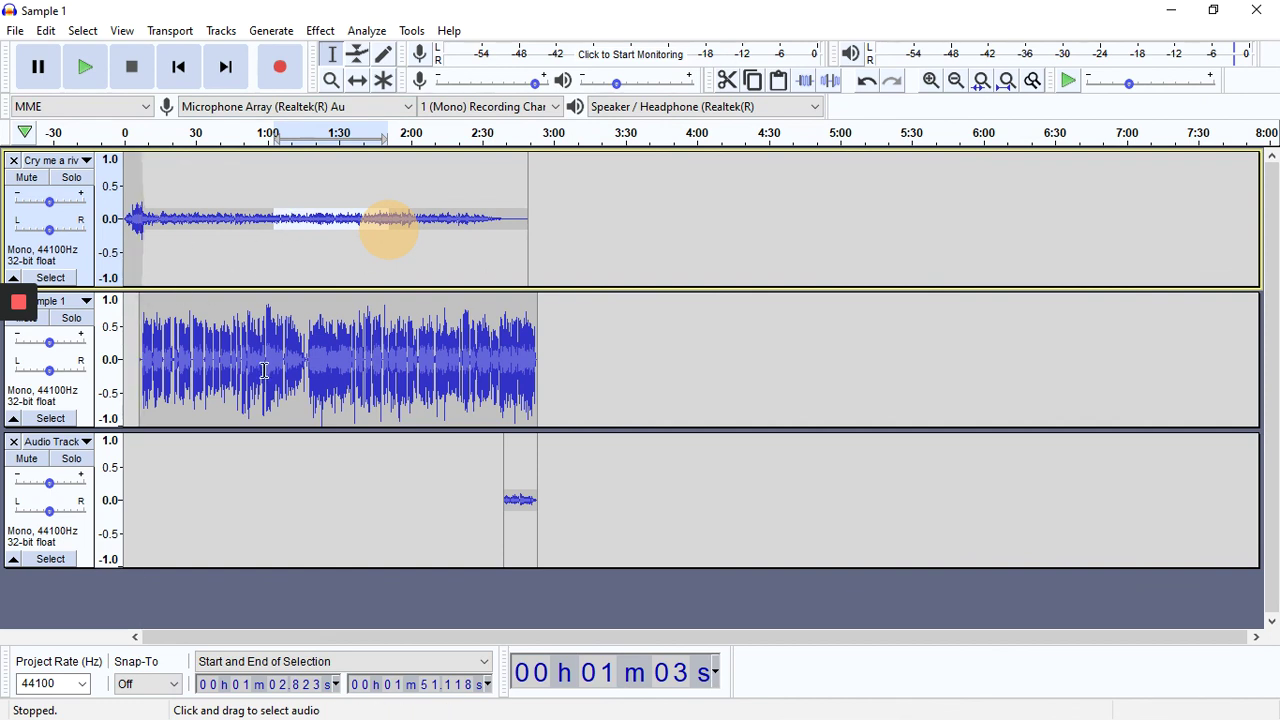
{"action": "left_click_drag", "start_coordinate": [236, 373], "coordinate": [467, 366]}
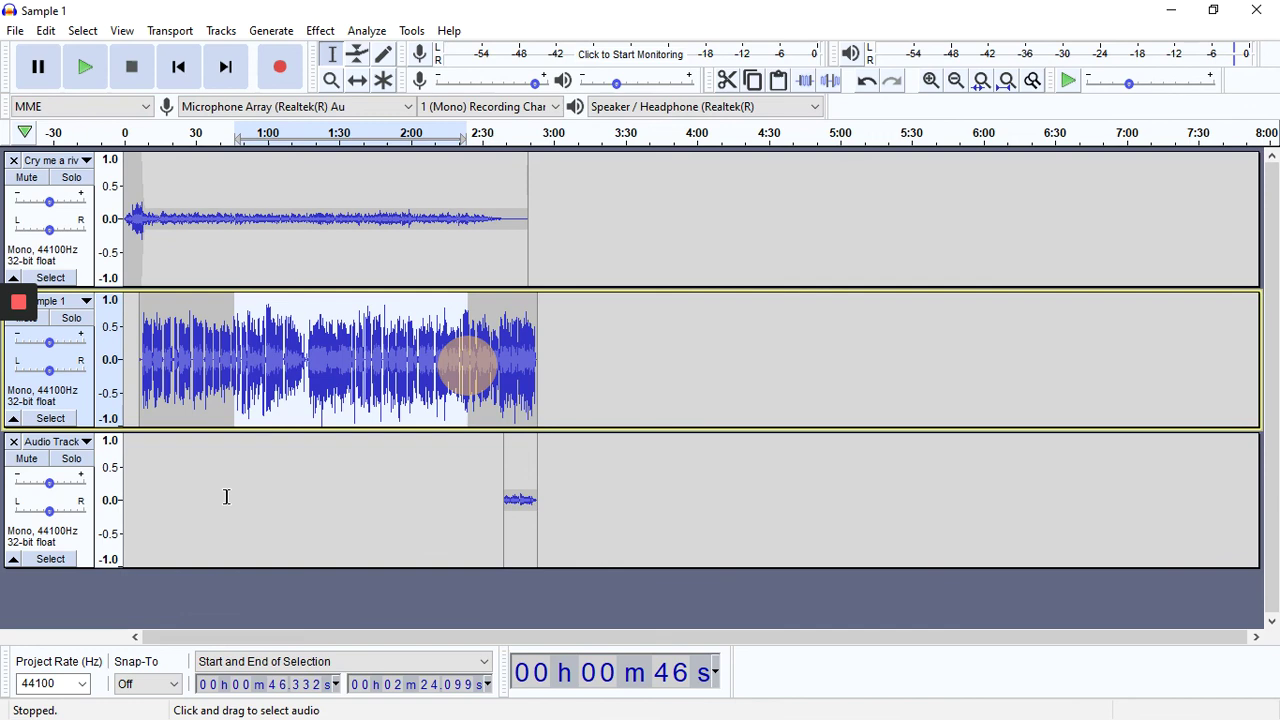
{"action": "left_click", "coordinate": [311, 370]}
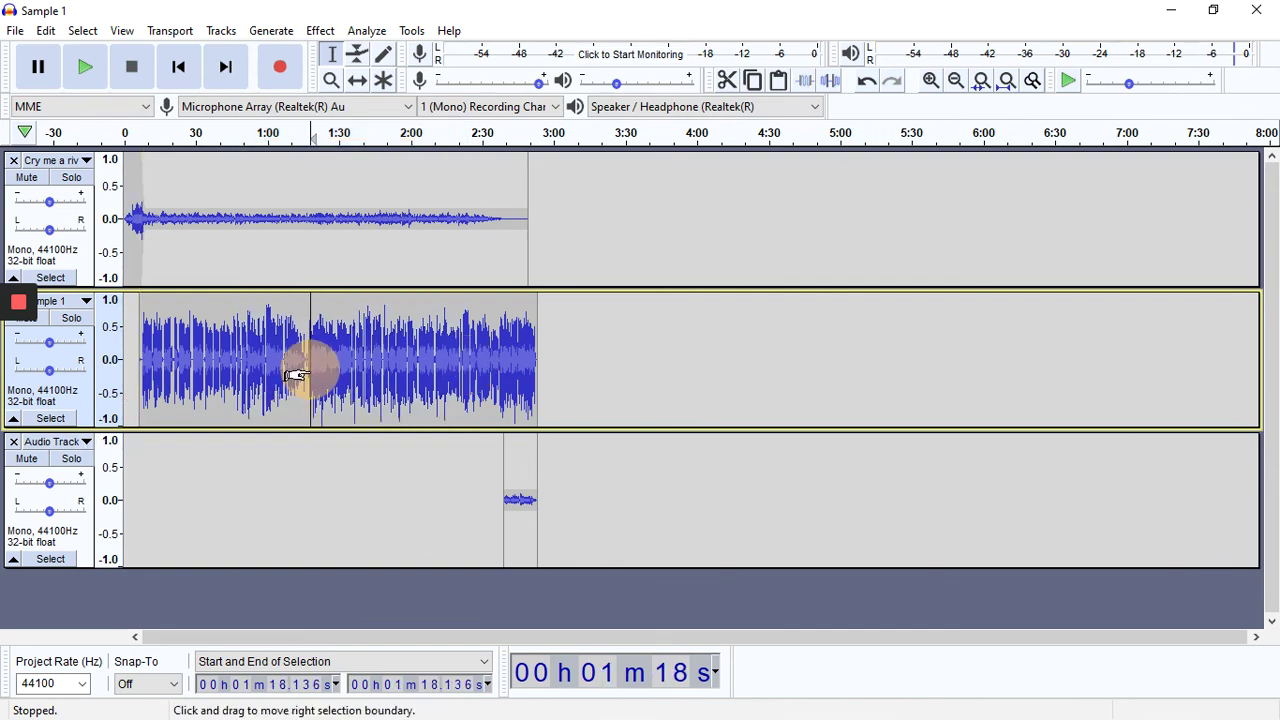
{"action": "left_click", "coordinate": [410, 355]}
{"action": "left_click", "coordinate": [512, 375], "text": "shift"}
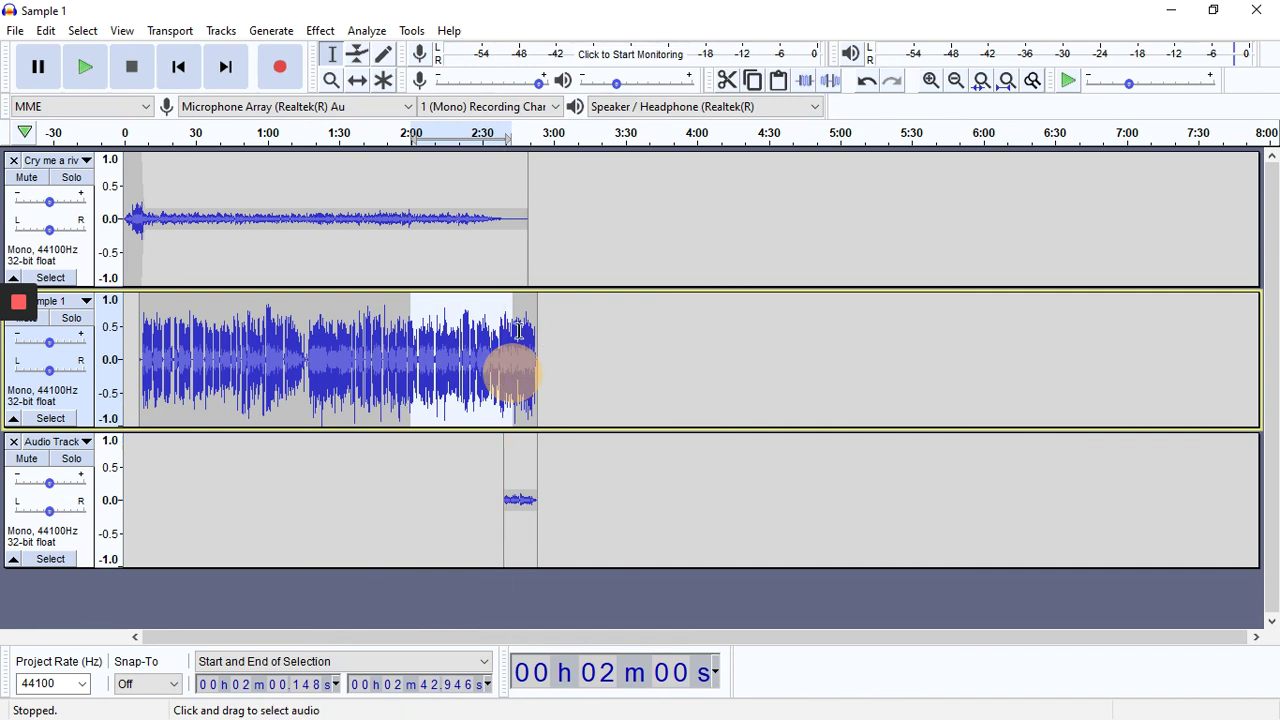
{"action": "mouse_move", "coordinate": [25, 308]}
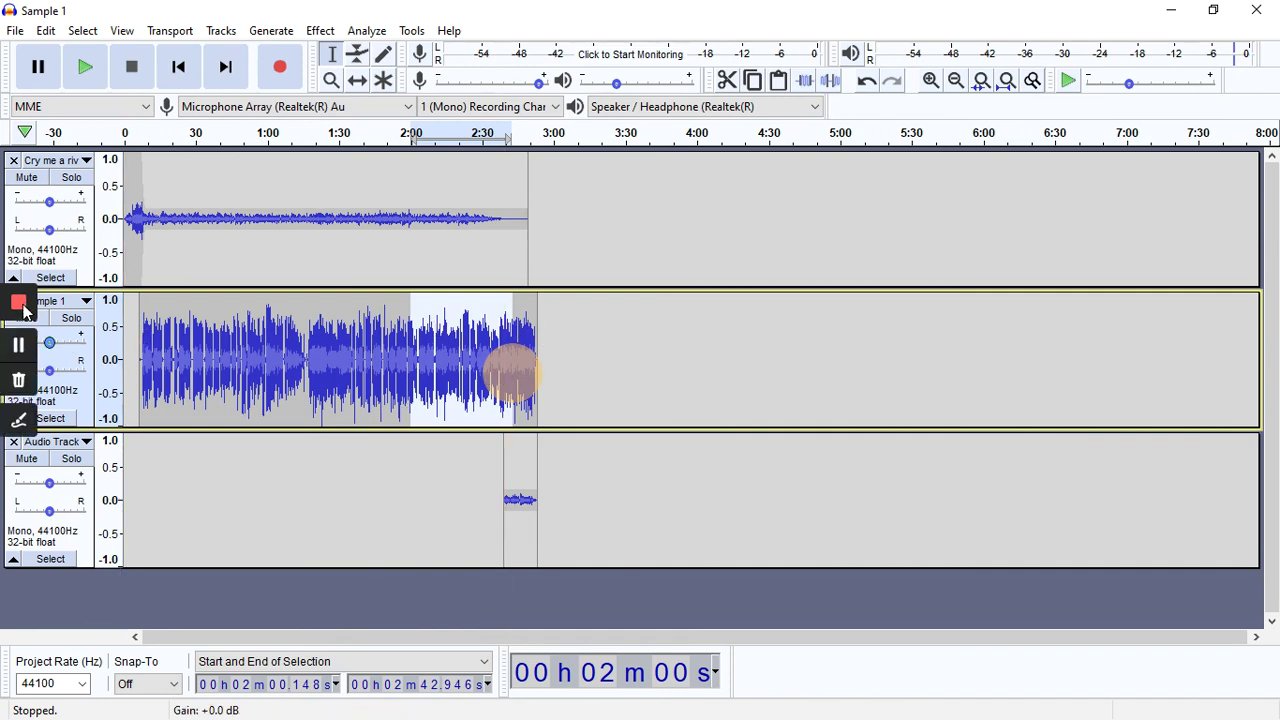